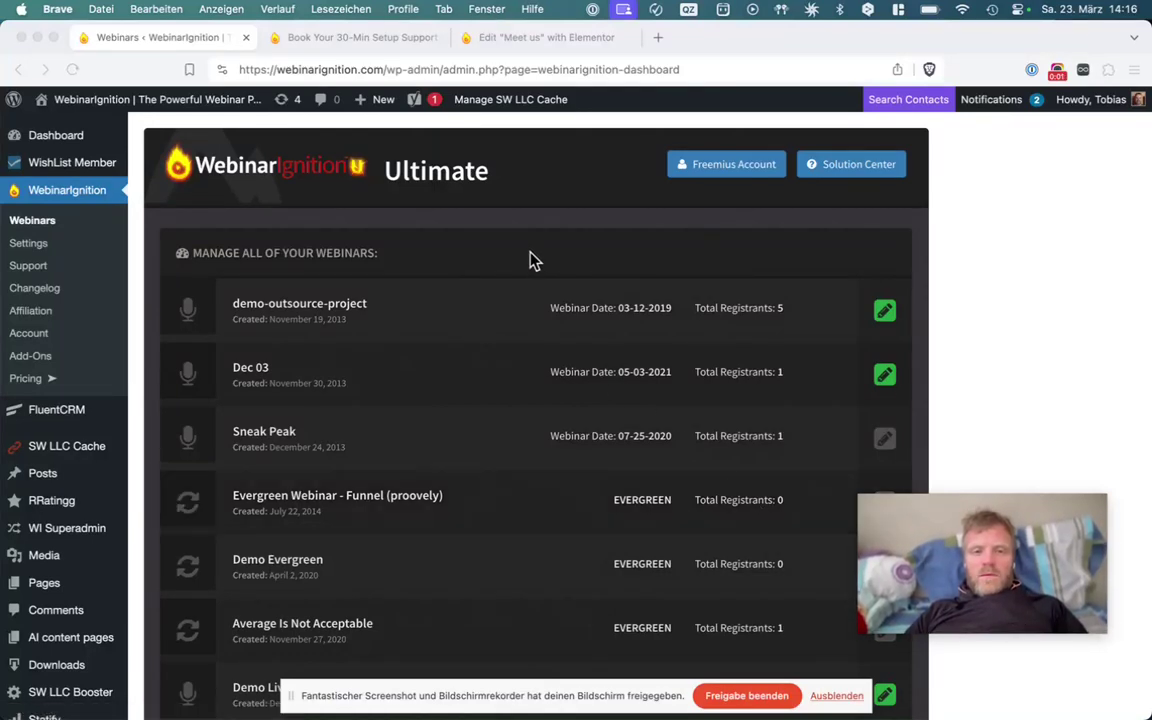
pyautogui.click(533, 260)
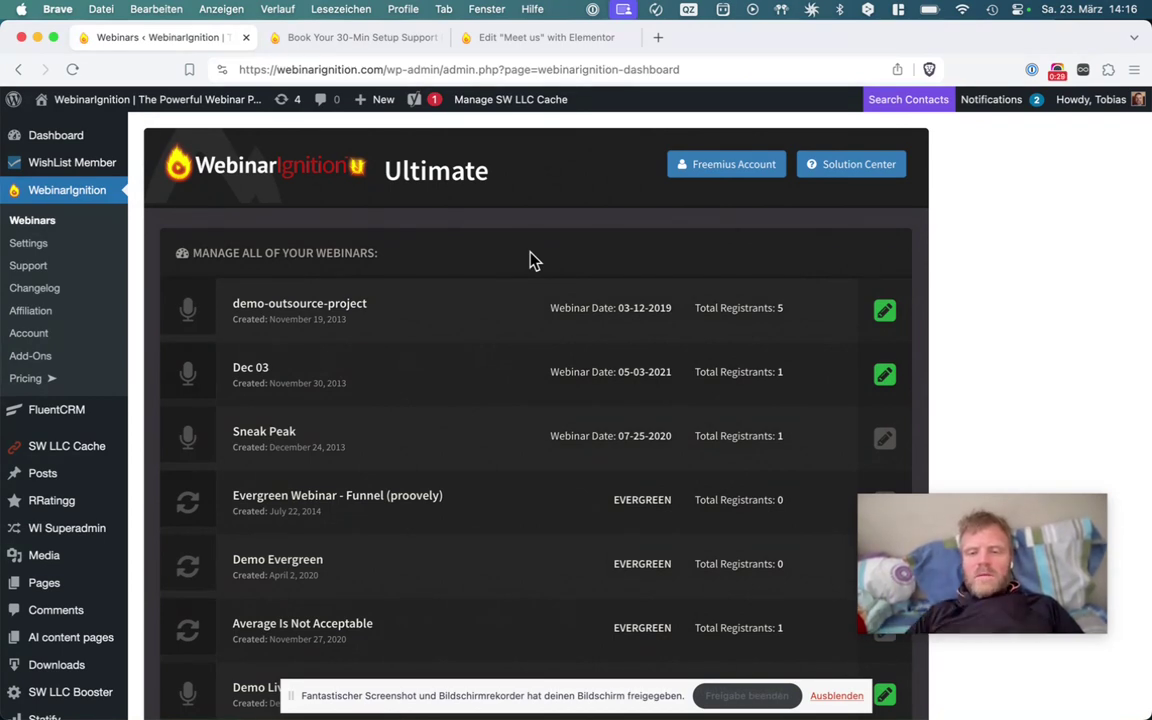
pyautogui.click(855, 700)
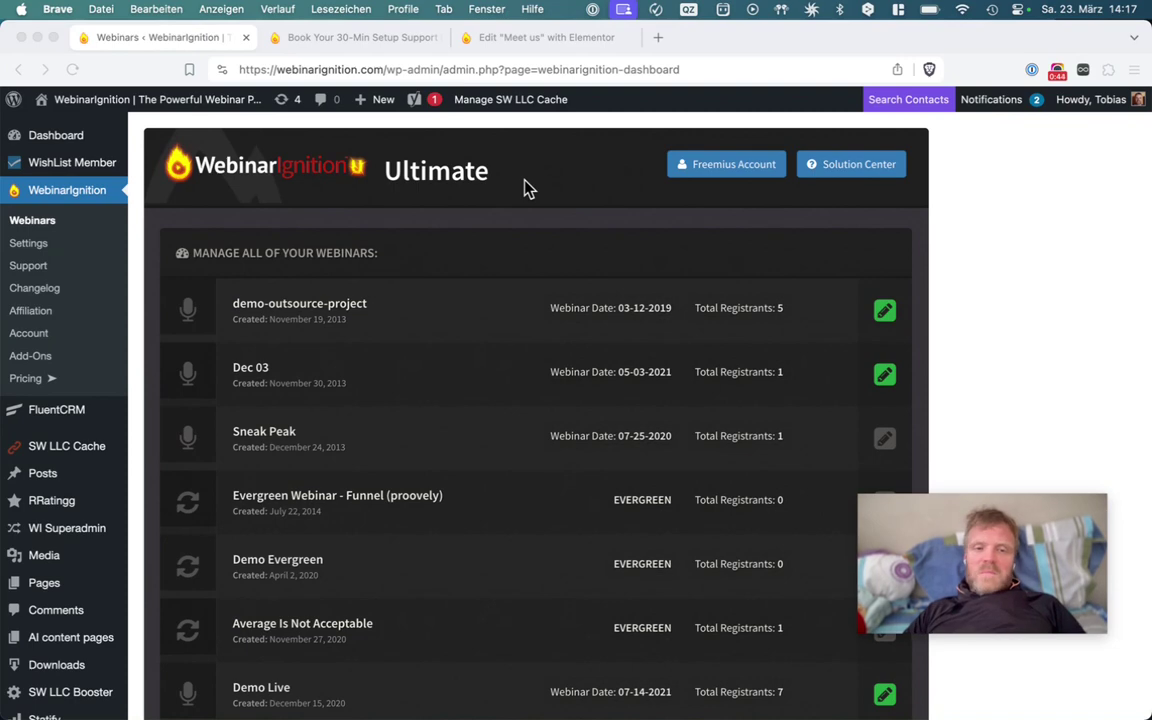
# Start a new Evergreen webinar and set its webinar name to "Your Topic with an Appointment form".
pyautogui.scroll(-20, 528, 189)
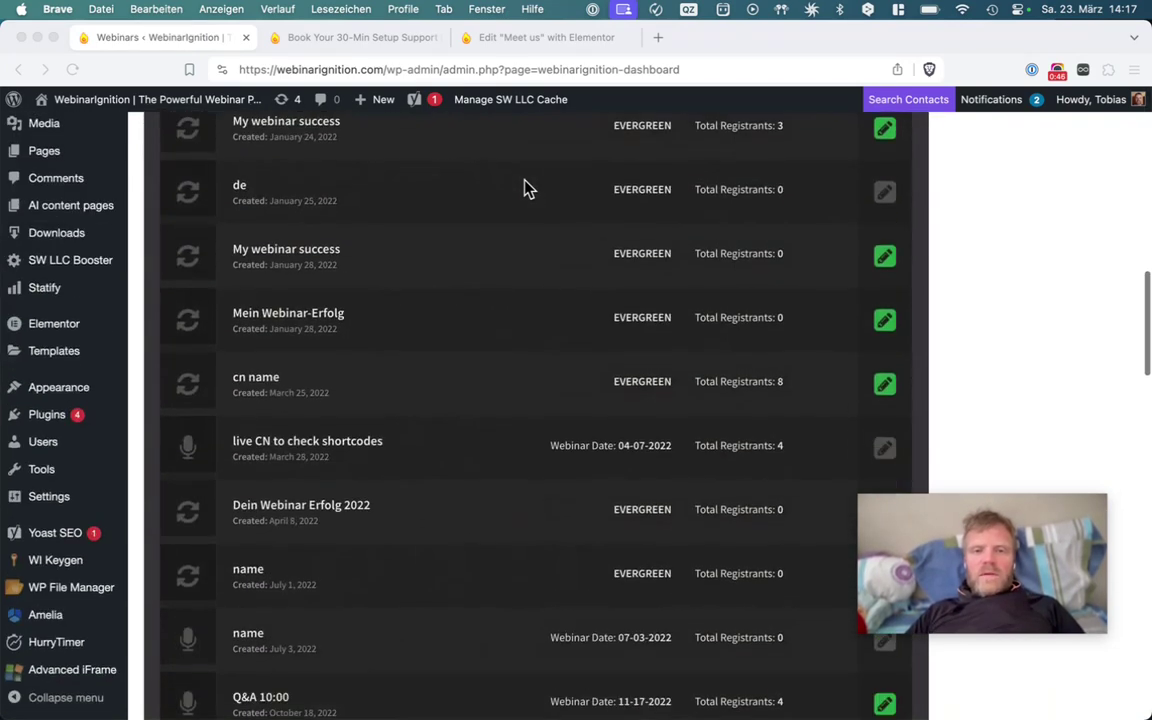
pyautogui.click(810, 617)
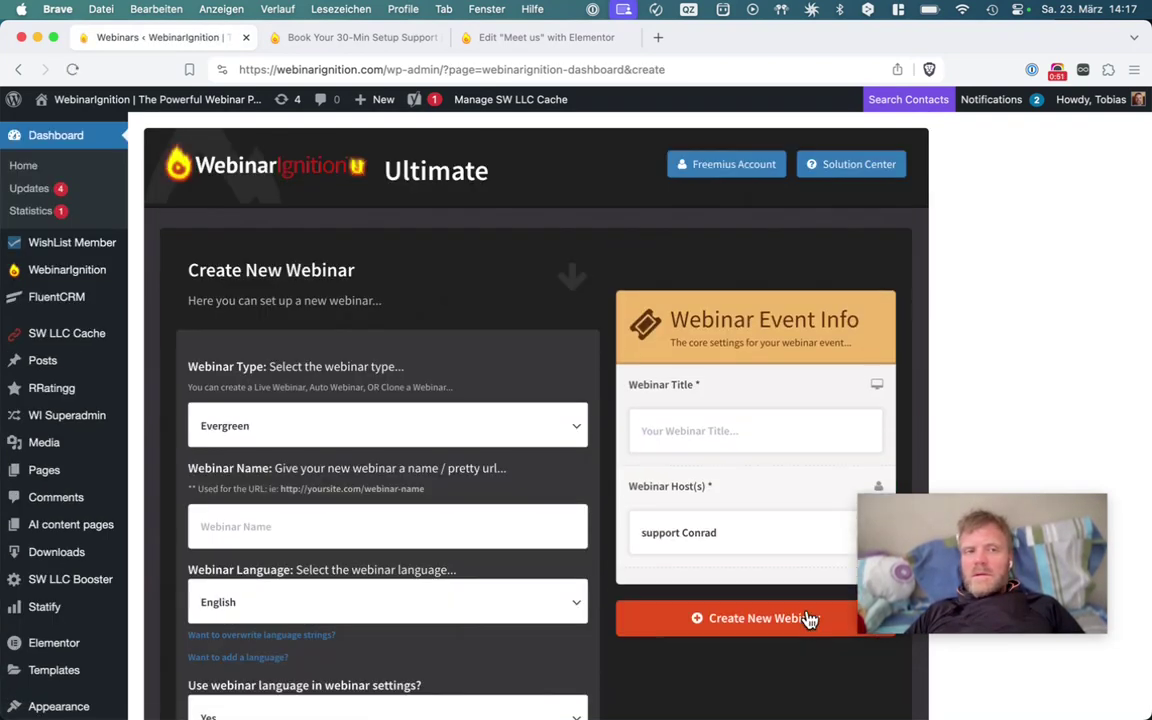
pyautogui.click(421, 519)
pyautogui.scroll(-2, 420, 522)
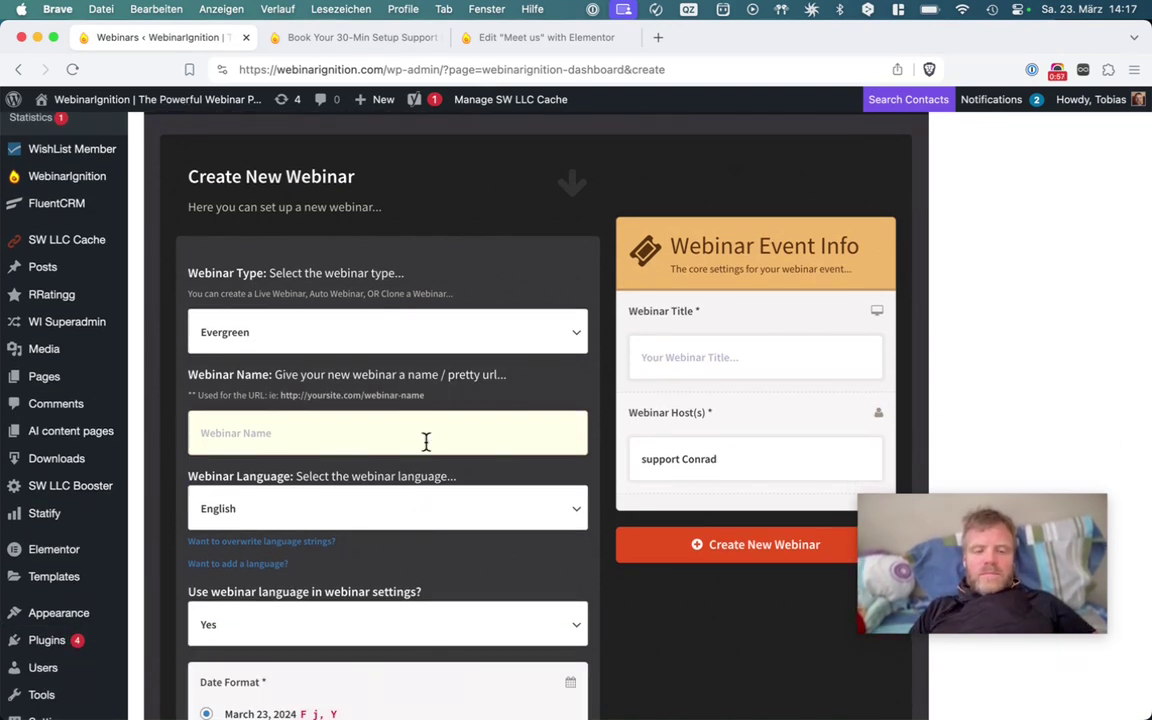
pyautogui.write('YOur')
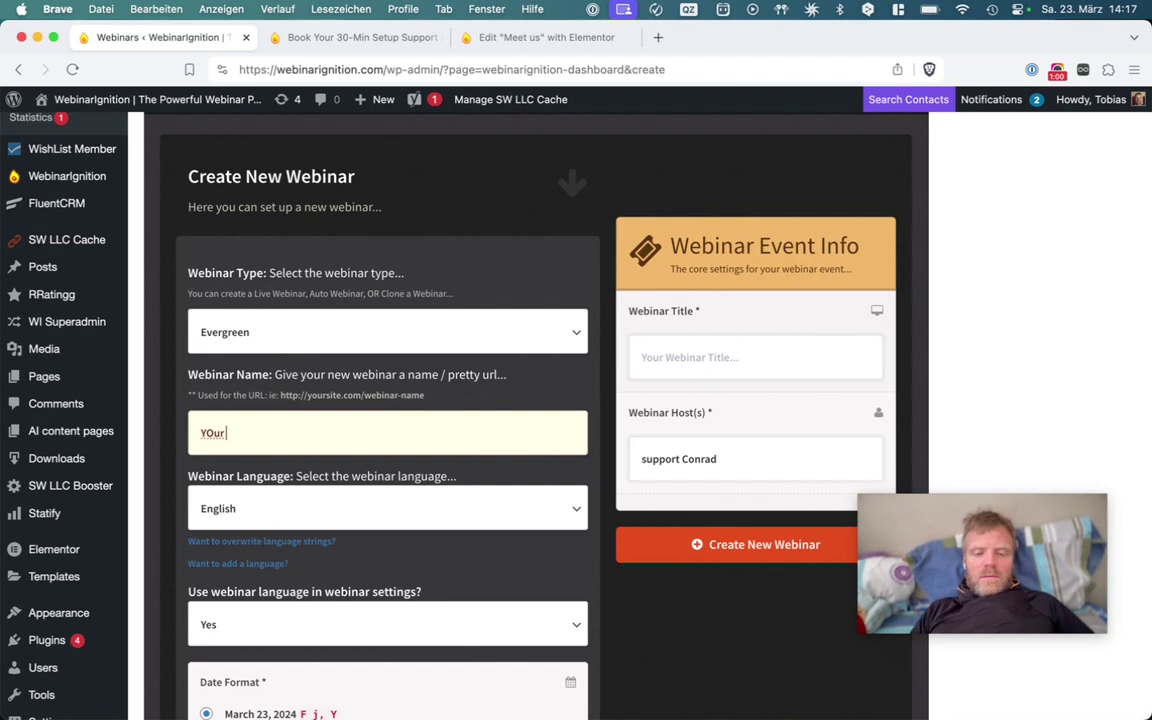
pyautogui.write(' Topic')
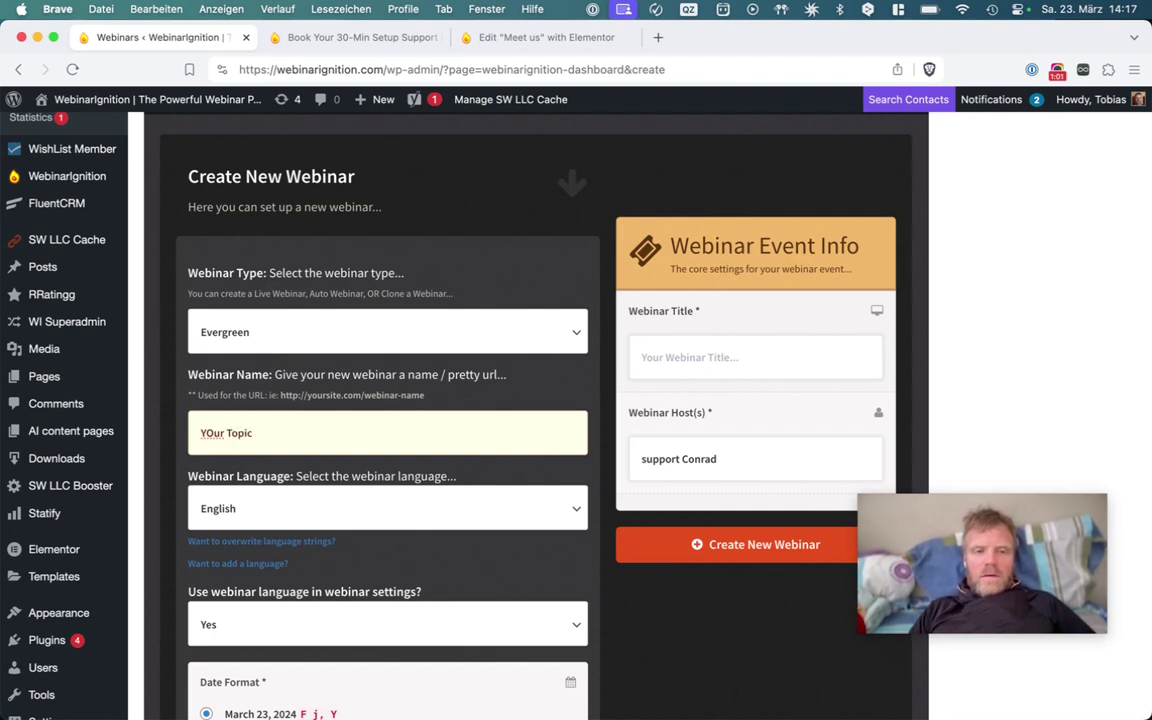
pyautogui.write(' with an Appointment form')
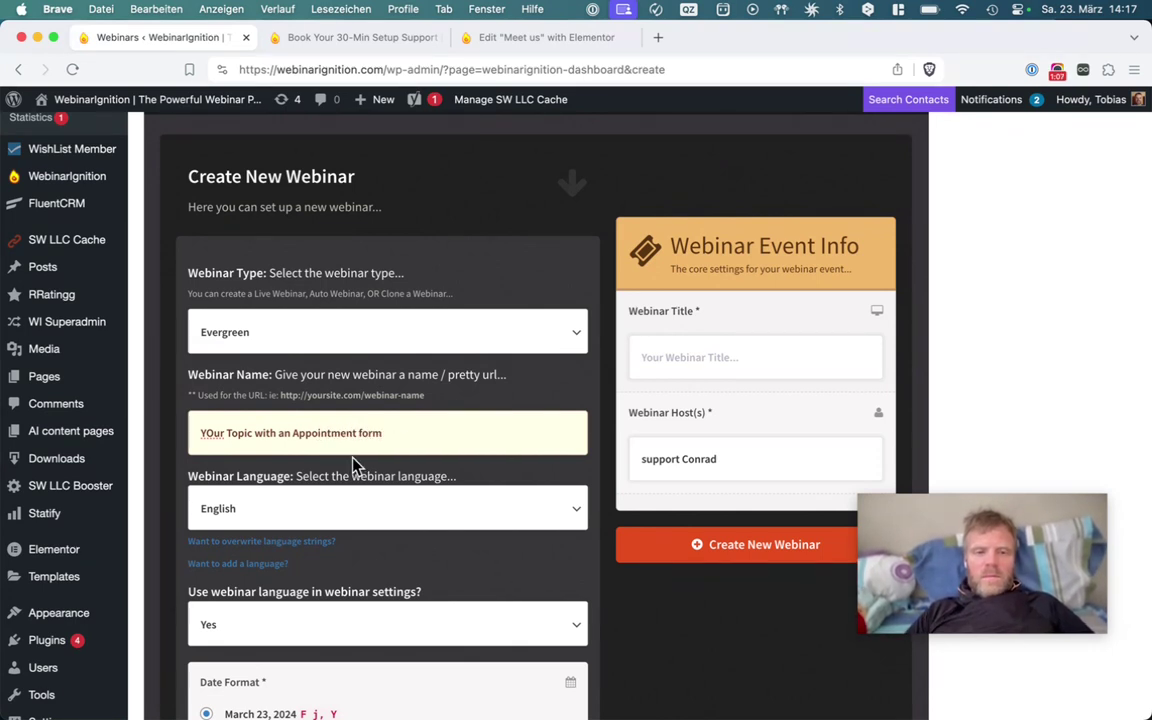
pyautogui.click(214, 432)
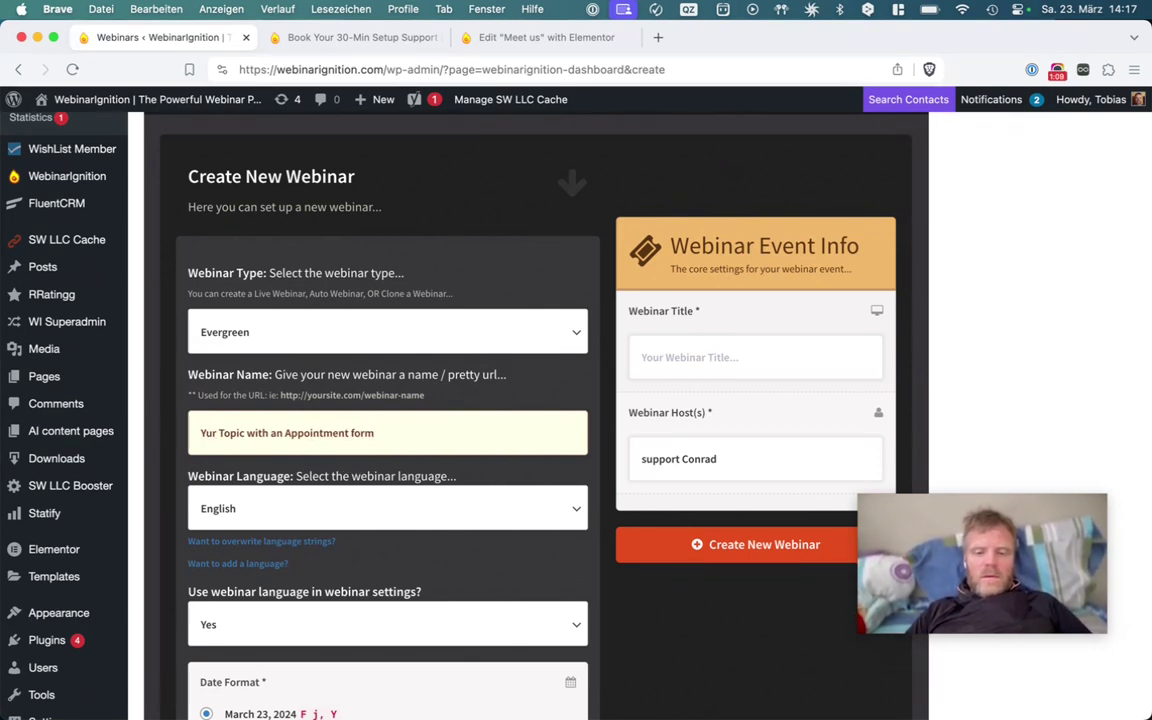
pyautogui.press('BackSpace')
pyautogui.write('o')
# Reuse the webinar name as the webinar title and create the new webinar.
pyautogui.press('super+a')
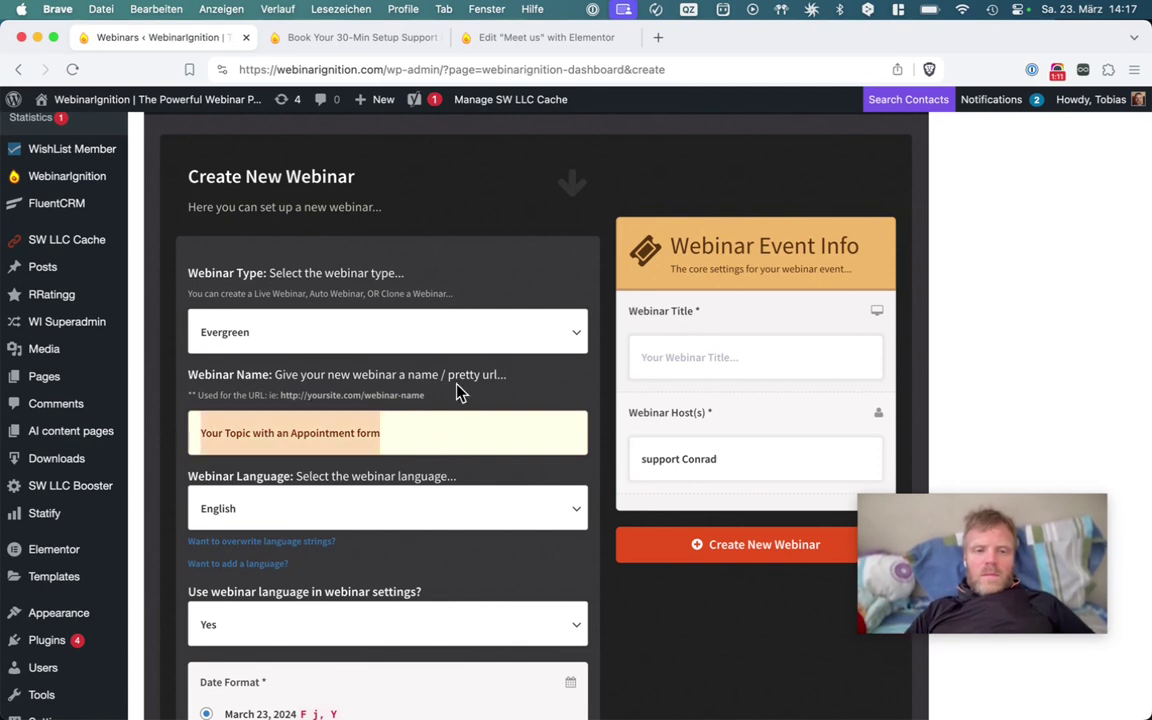
pyautogui.press('super+c')
pyautogui.click(682, 356)
pyautogui.press('super+v')
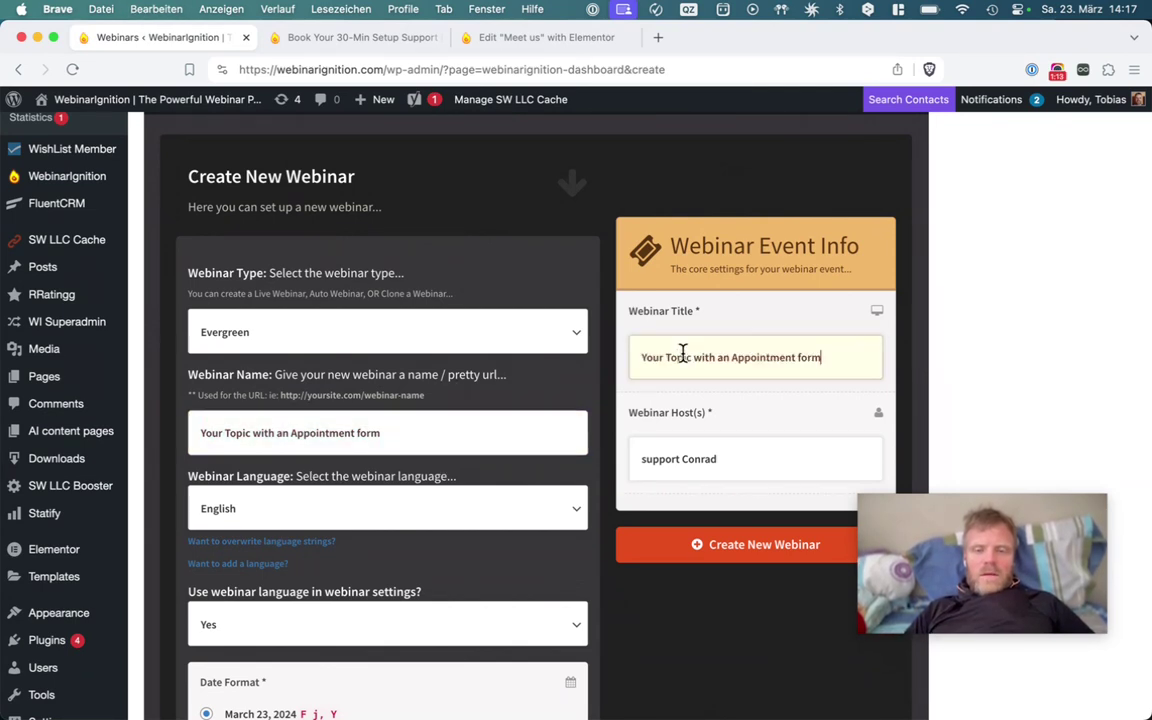
pyautogui.scroll(-1, 643, 309)
pyautogui.scroll(-3, 643, 309)
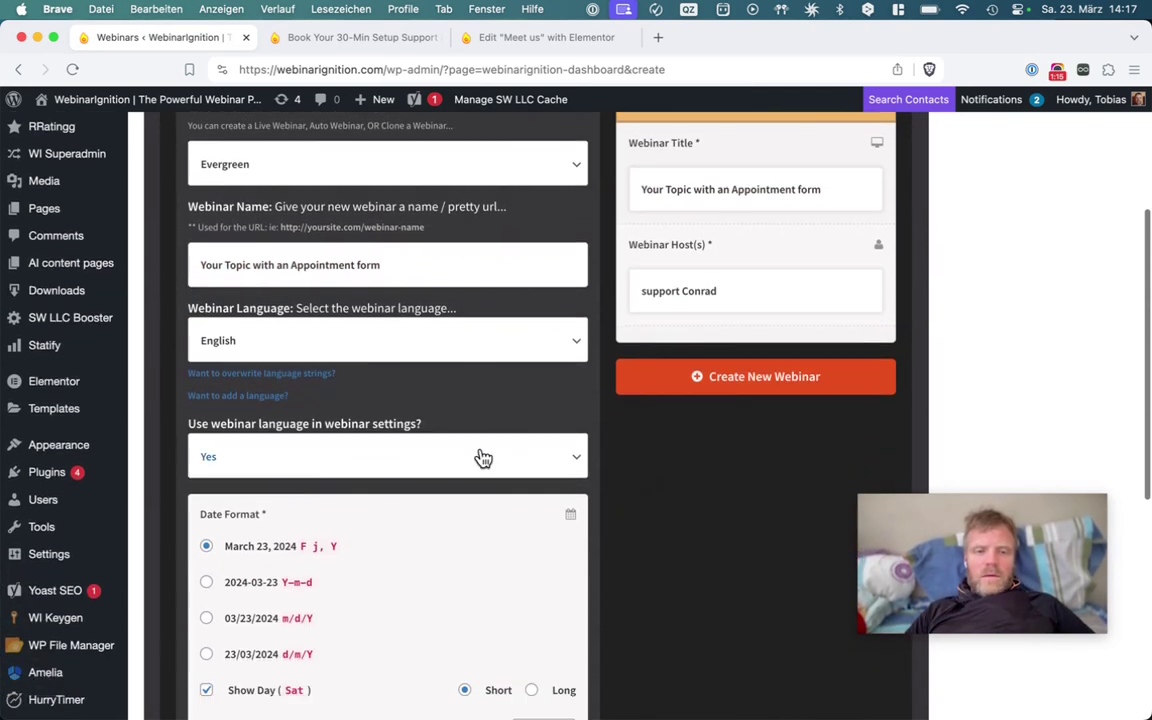
pyautogui.click(764, 376)
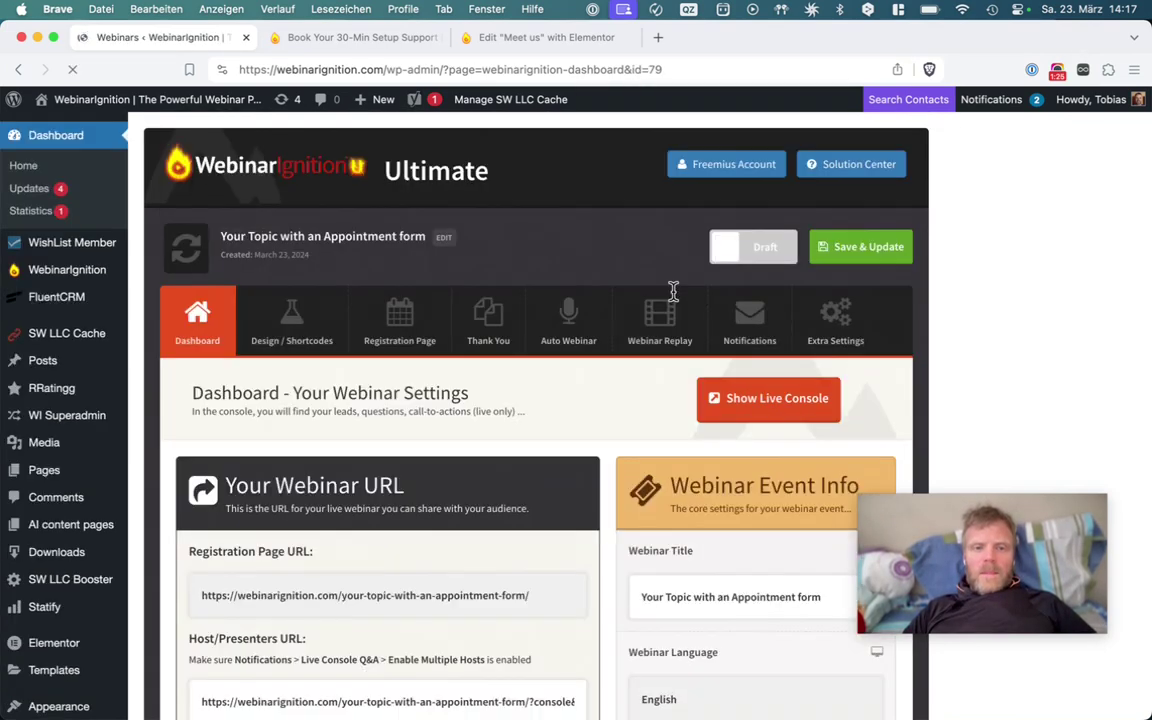
# Copy the registration shortcode from the new webinar's event info.
pyautogui.scroll(-1, 673, 290)
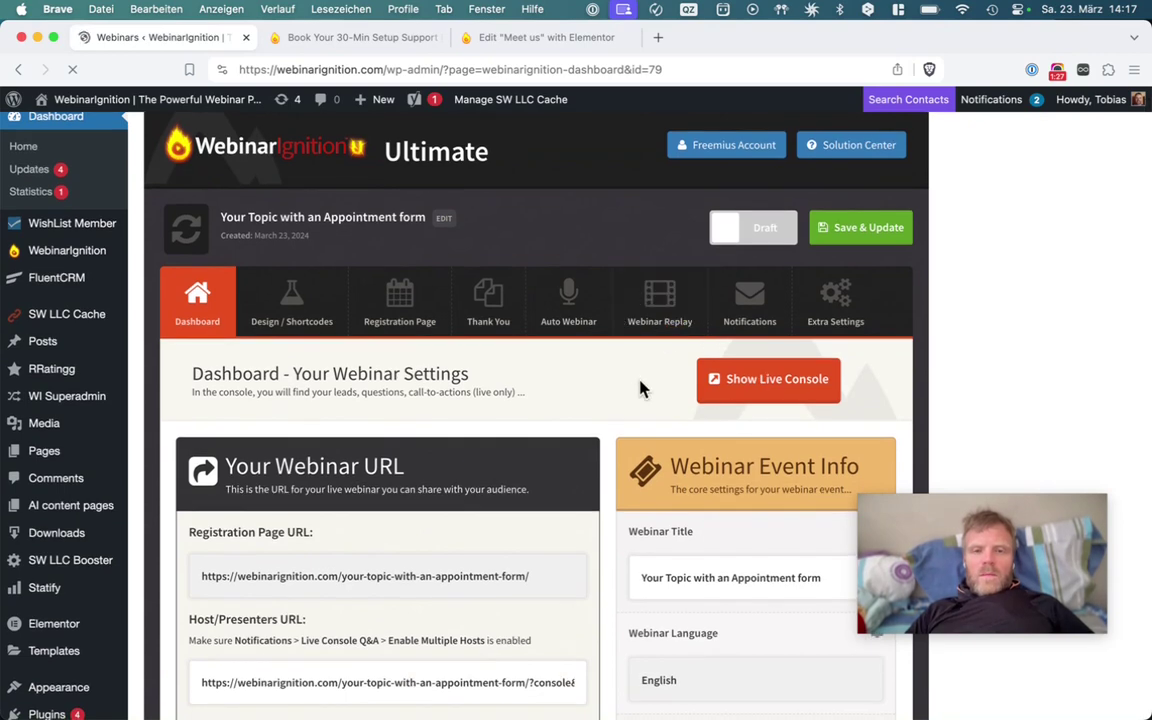
pyautogui.scroll(-3, 635, 395)
pyautogui.scroll(-10, 635, 395)
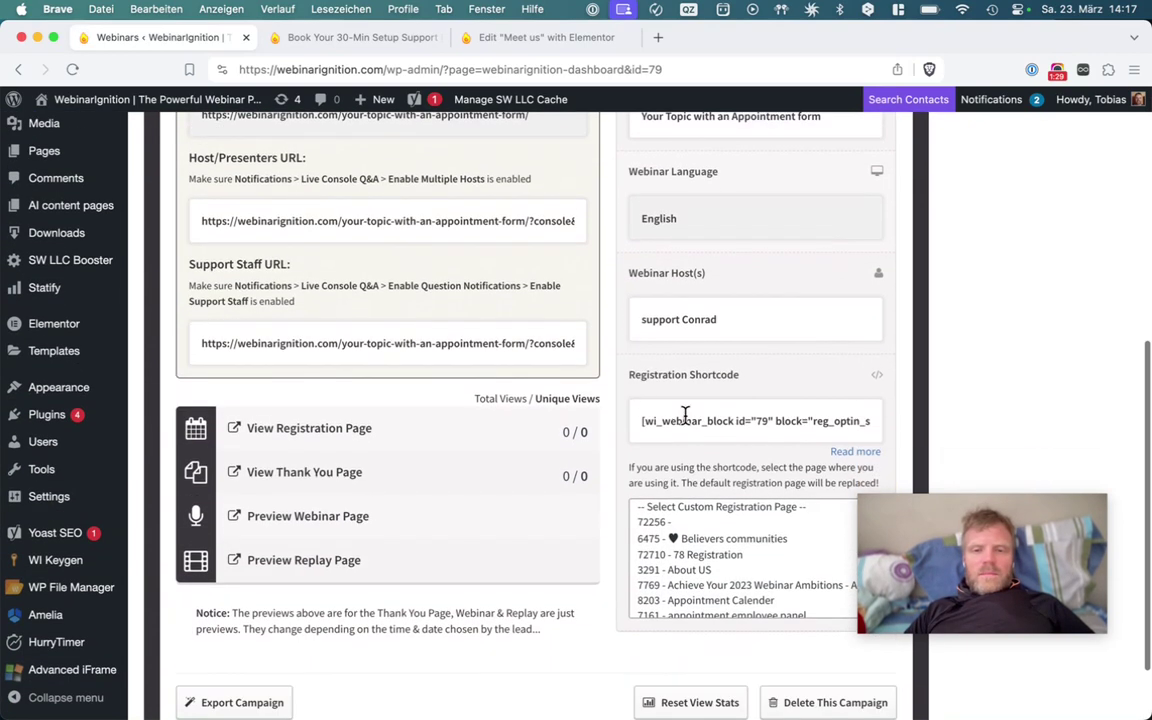
pyautogui.click(685, 420)
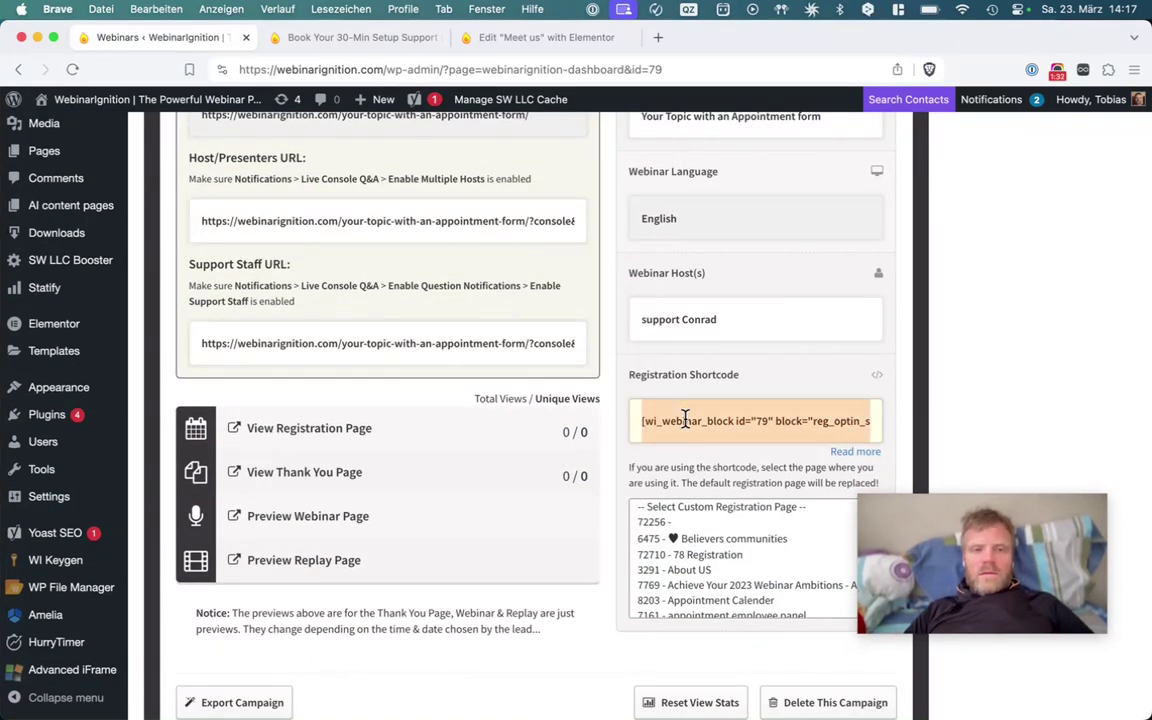
# Create a new WordPress page in a separate browser tab and paste the webinar registration shortcode into its body.
pyautogui.moveTo(383, 100)
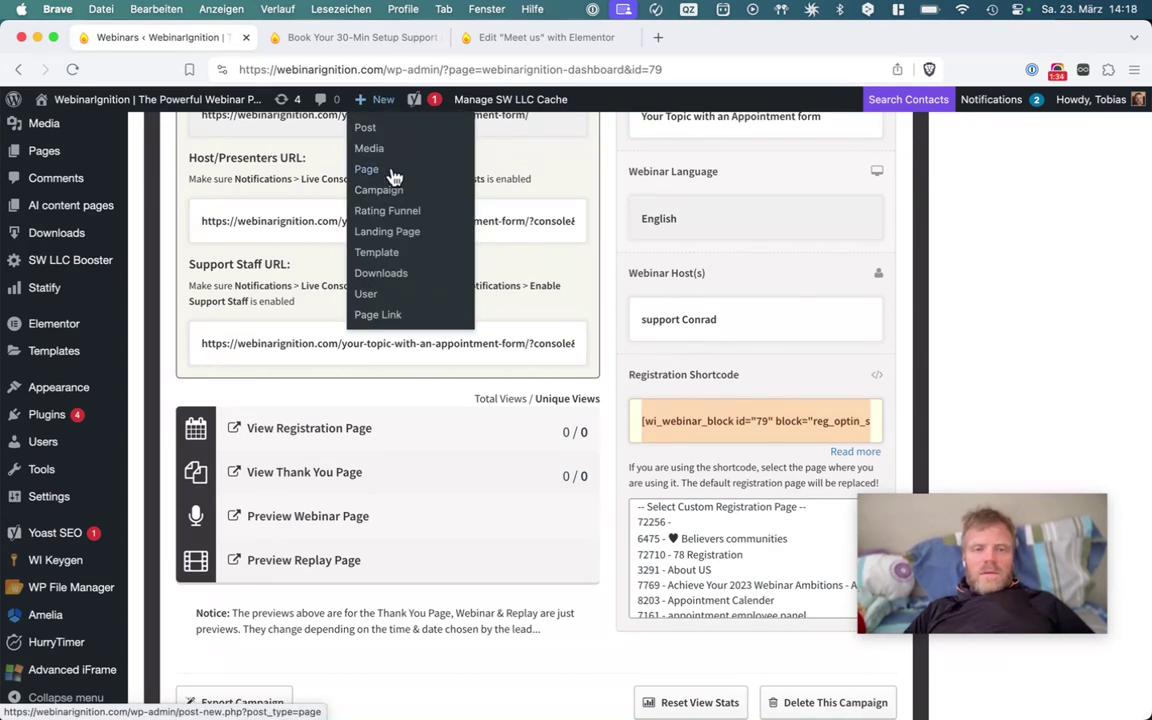
pyautogui.keyDown('super'); pyautogui.click(366, 169); pyautogui.keyUp('super')
pyautogui.moveTo(679, 40); pyautogui.dragTo(378, 60)
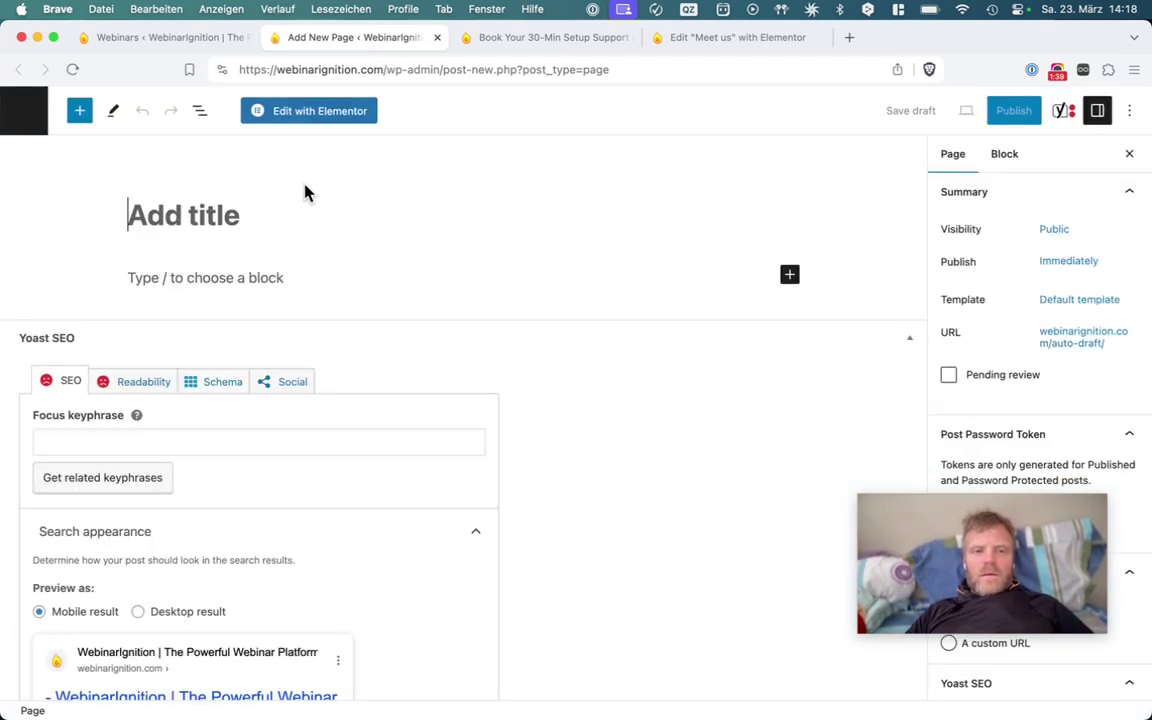
pyautogui.click(249, 277)
pyautogui.press('super+v')
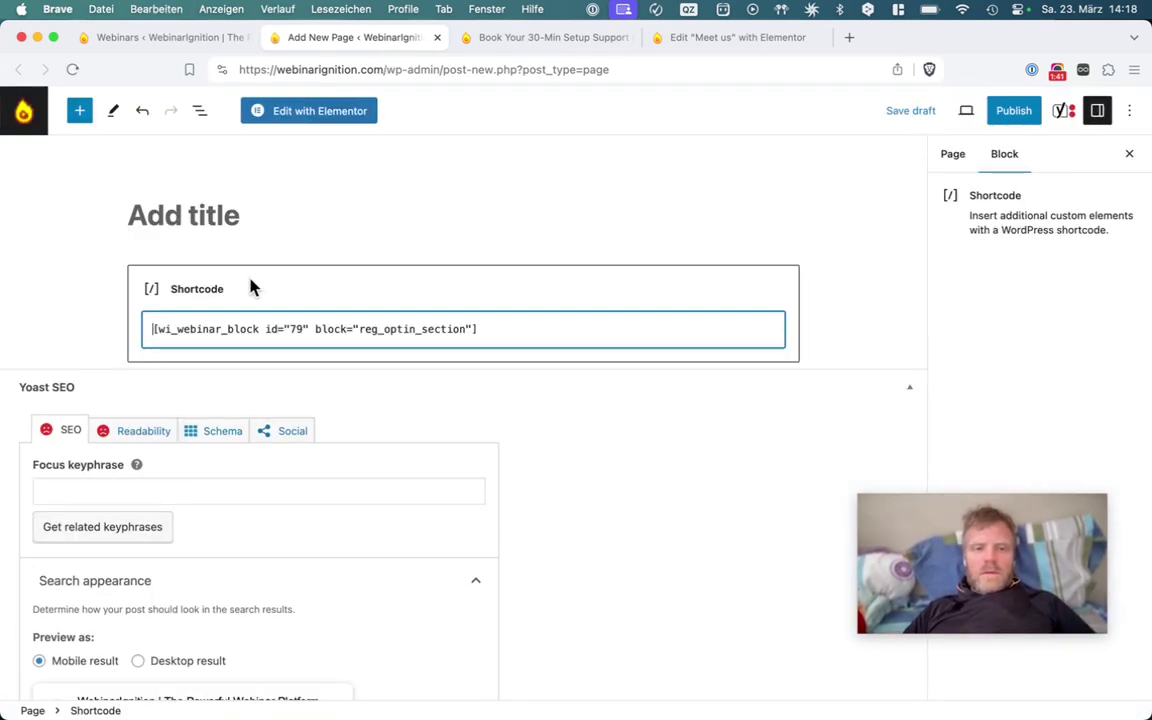
pyautogui.moveTo(266, 332); pyautogui.dragTo(305, 337)
pyautogui.press('super+Right')
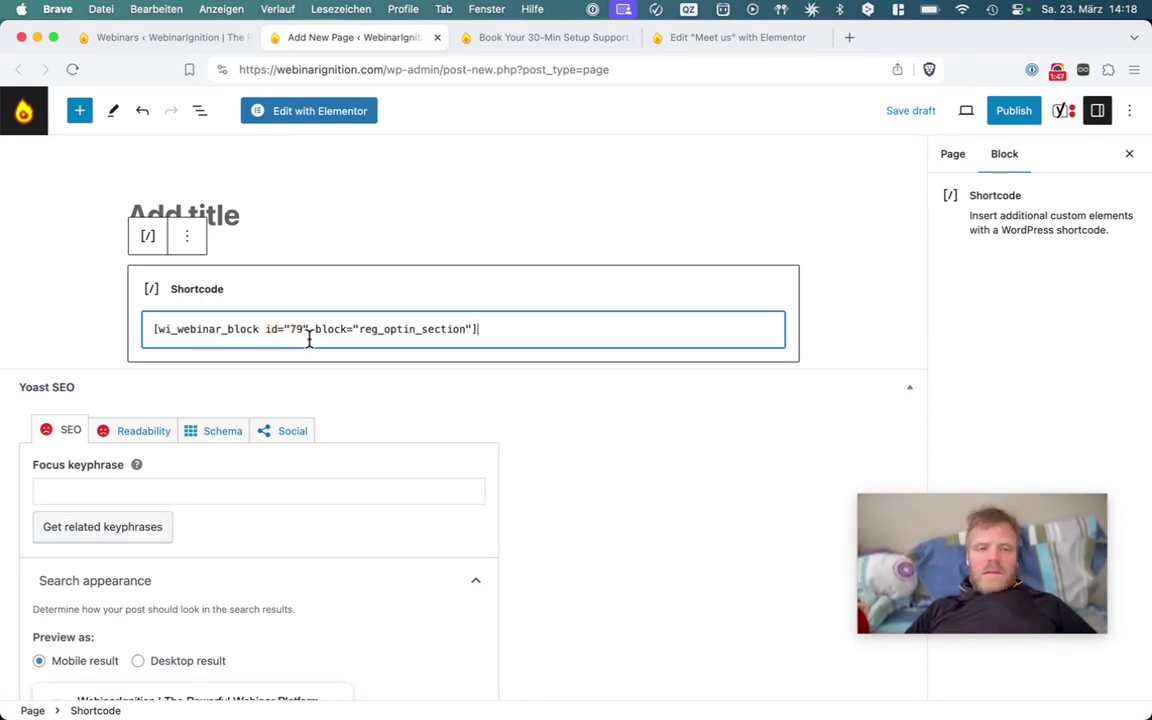
# Title the page "79 Webinar Registration", publish it and view the live page.
pyautogui.click(245, 215)
pyautogui.write('7')
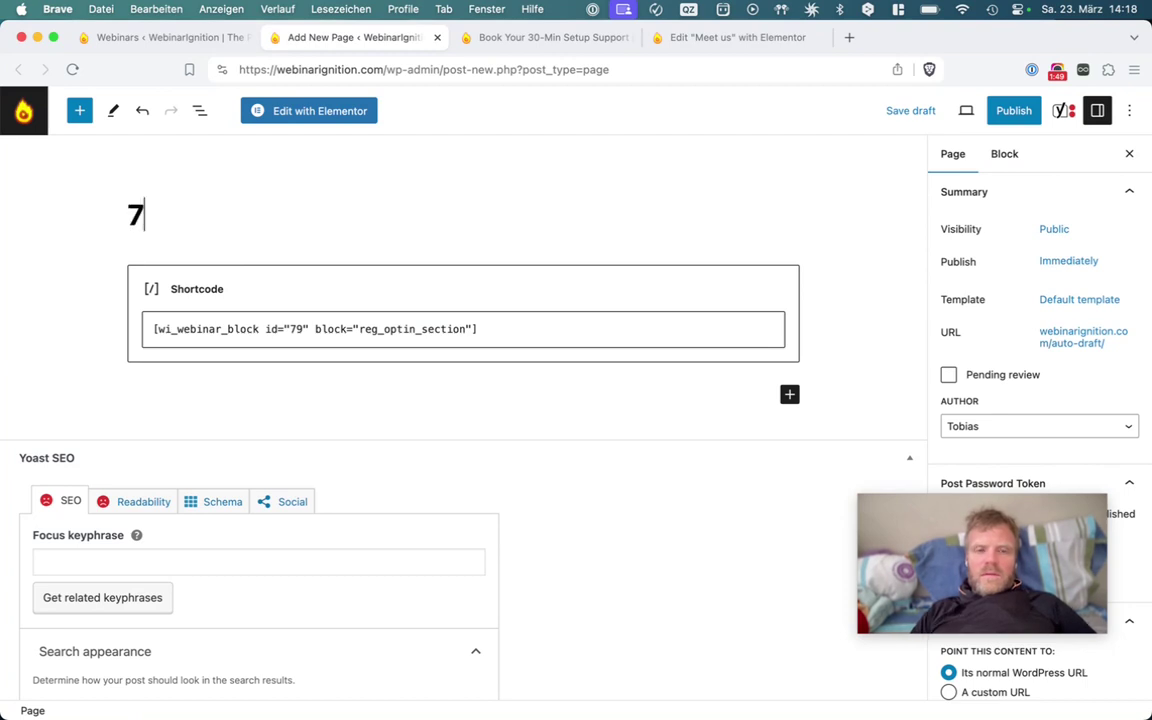
pyautogui.write('9 Webi')
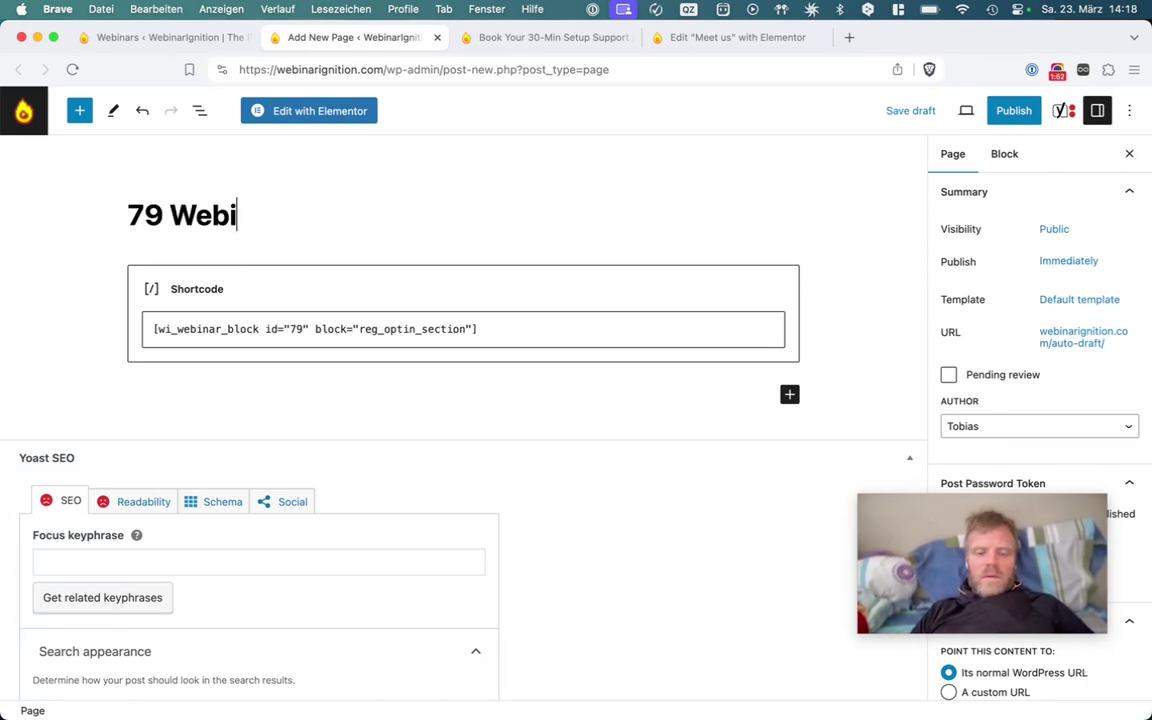
pyautogui.write('nar Registration')
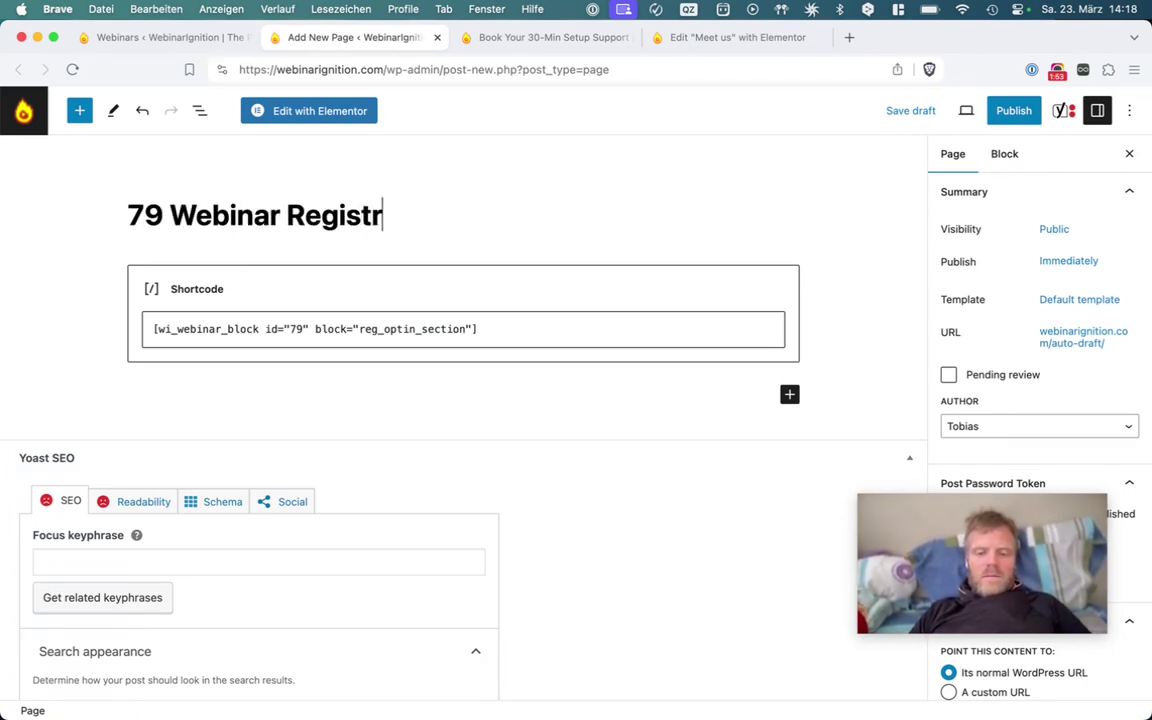
pyautogui.click(1025, 118)
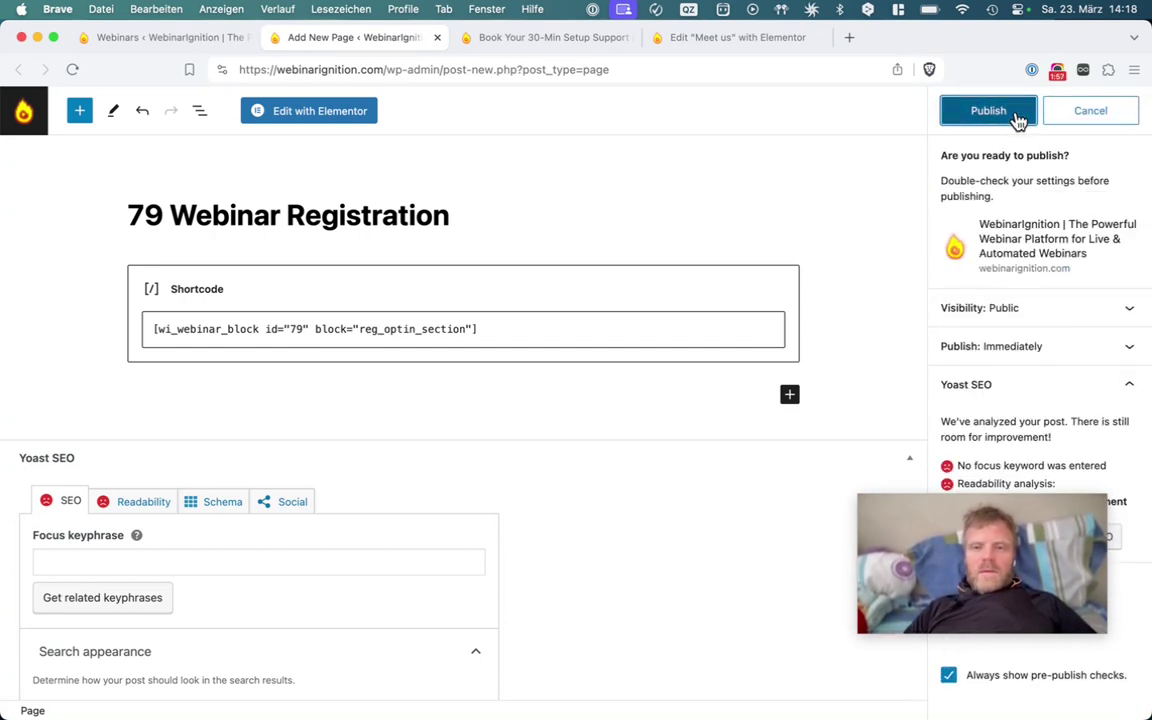
pyautogui.click(1016, 115)
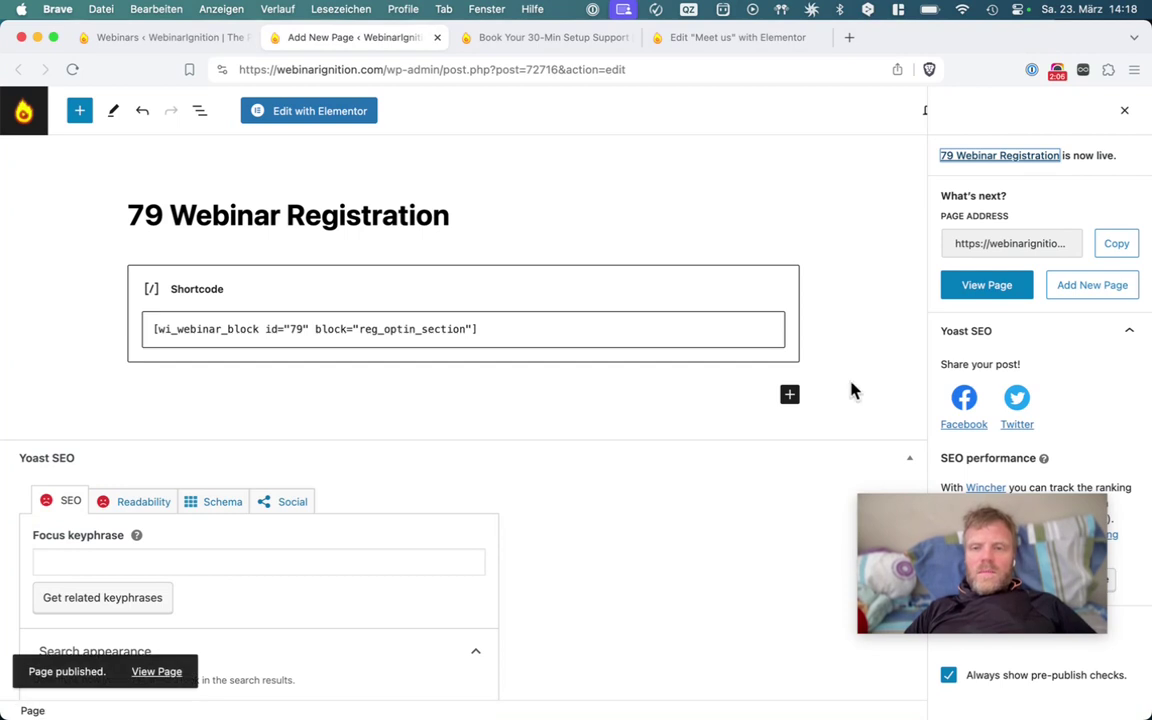
pyautogui.click(972, 298)
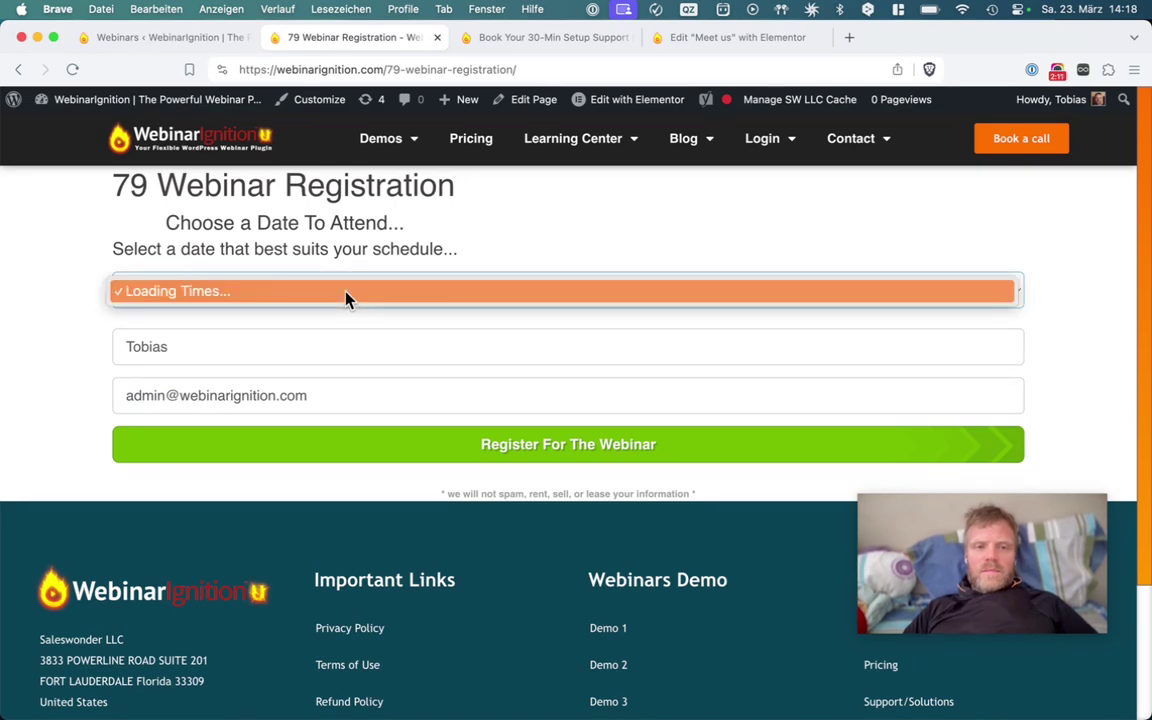
# Return to the webinar's dashboard settings and replace "support" in the webinar host field with the host's first name.
pyautogui.click(160, 37)
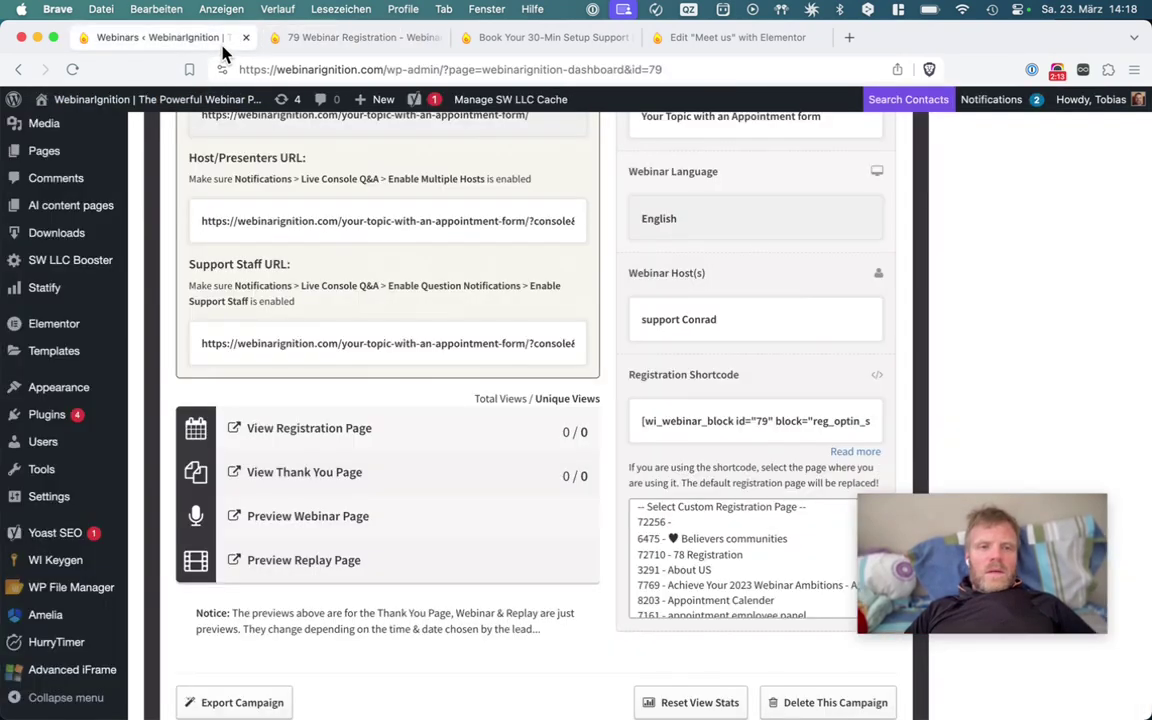
pyautogui.scroll(1, 239, 160)
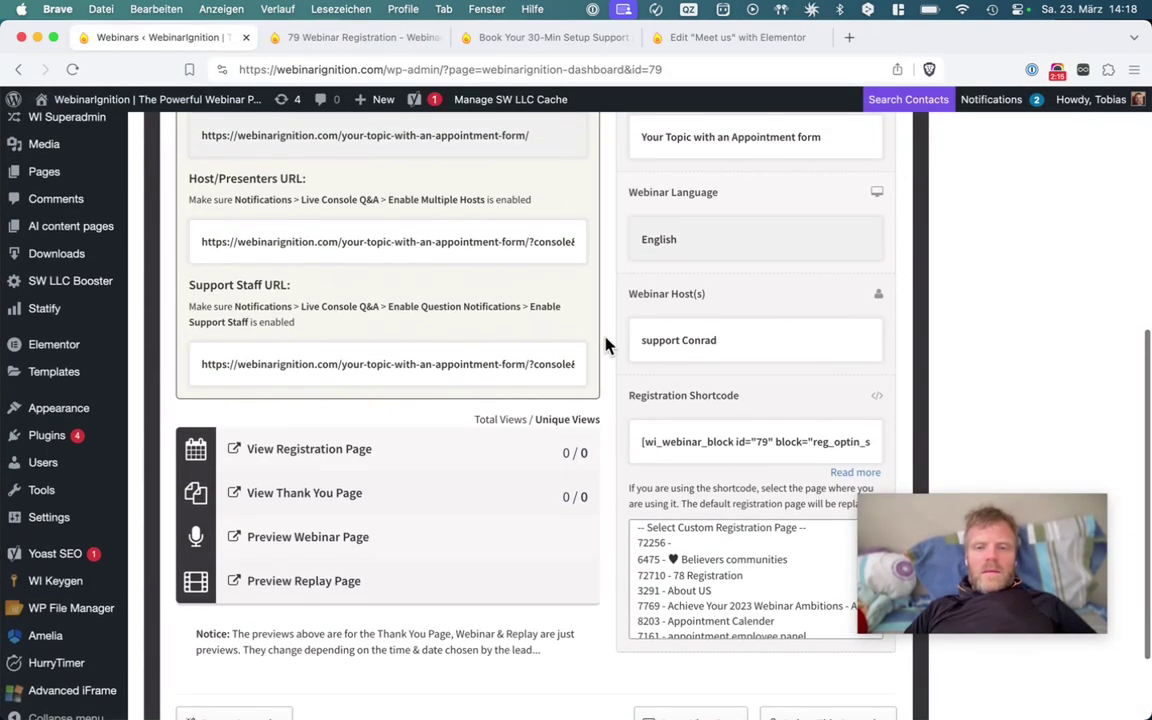
pyautogui.doubleClick(644, 336)
pyautogui.press('BackSpace')
pyautogui.write('Tobias')
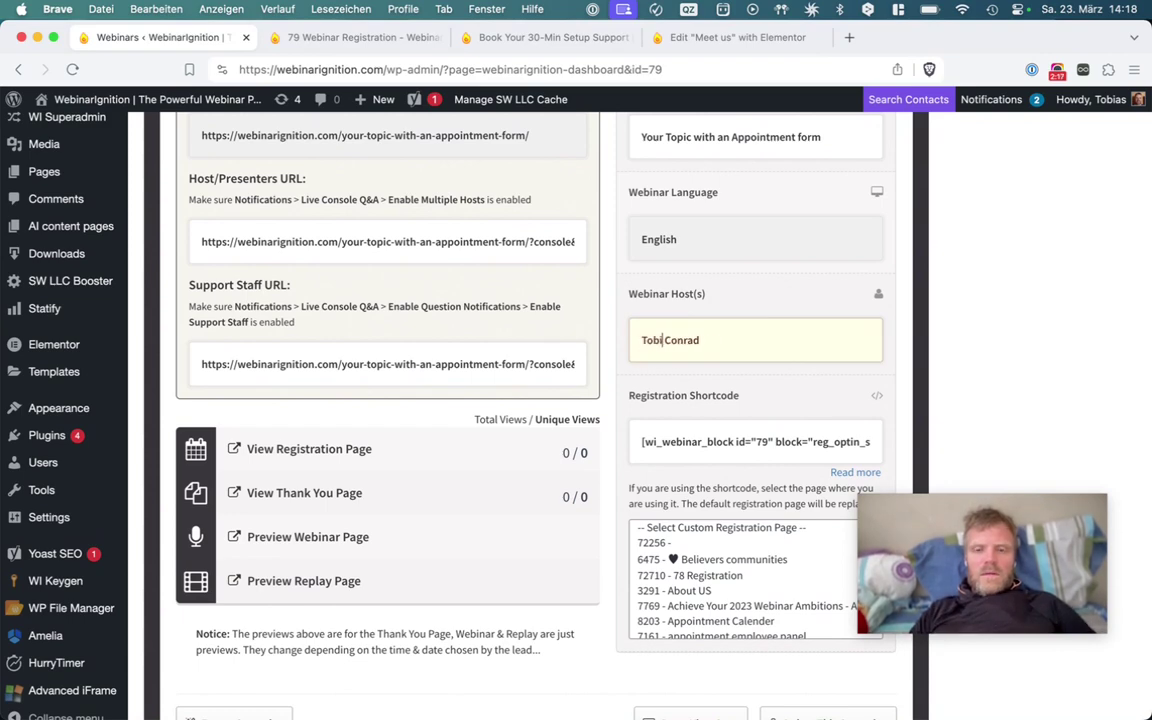
# Save and update the webinar's settings.
pyautogui.scroll(5, 697, 300)
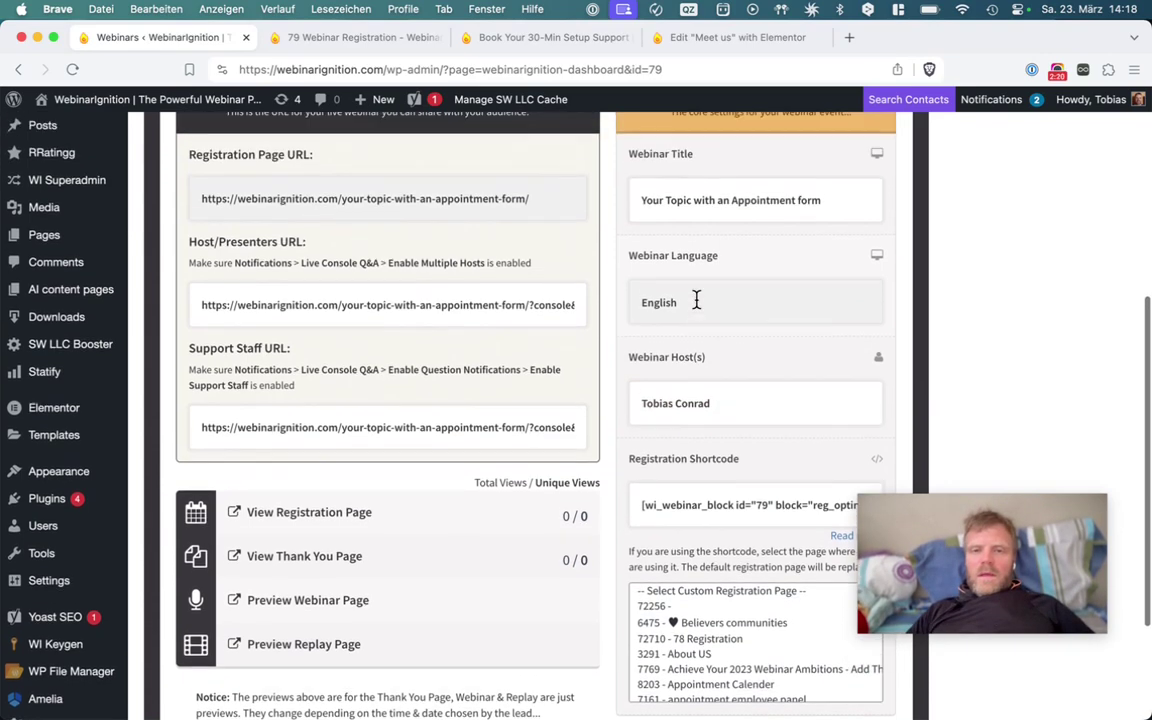
pyautogui.scroll(10, 697, 300)
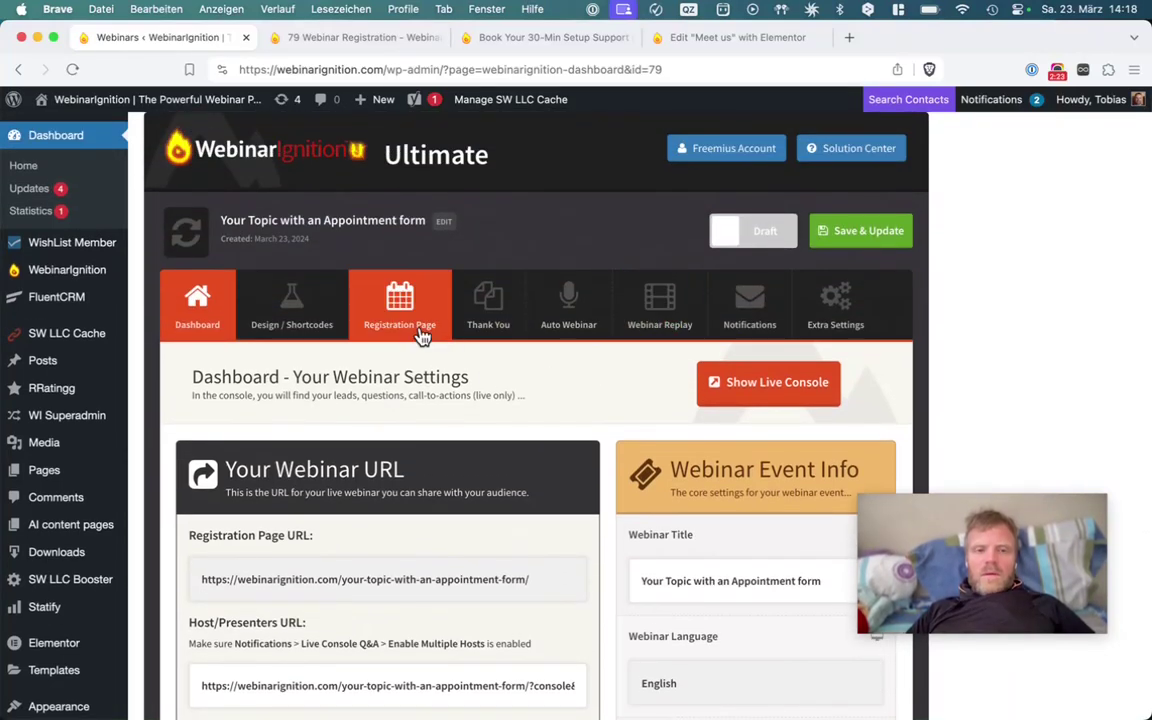
pyautogui.scroll(-1, 475, 397)
pyautogui.scroll(-20, 475, 397)
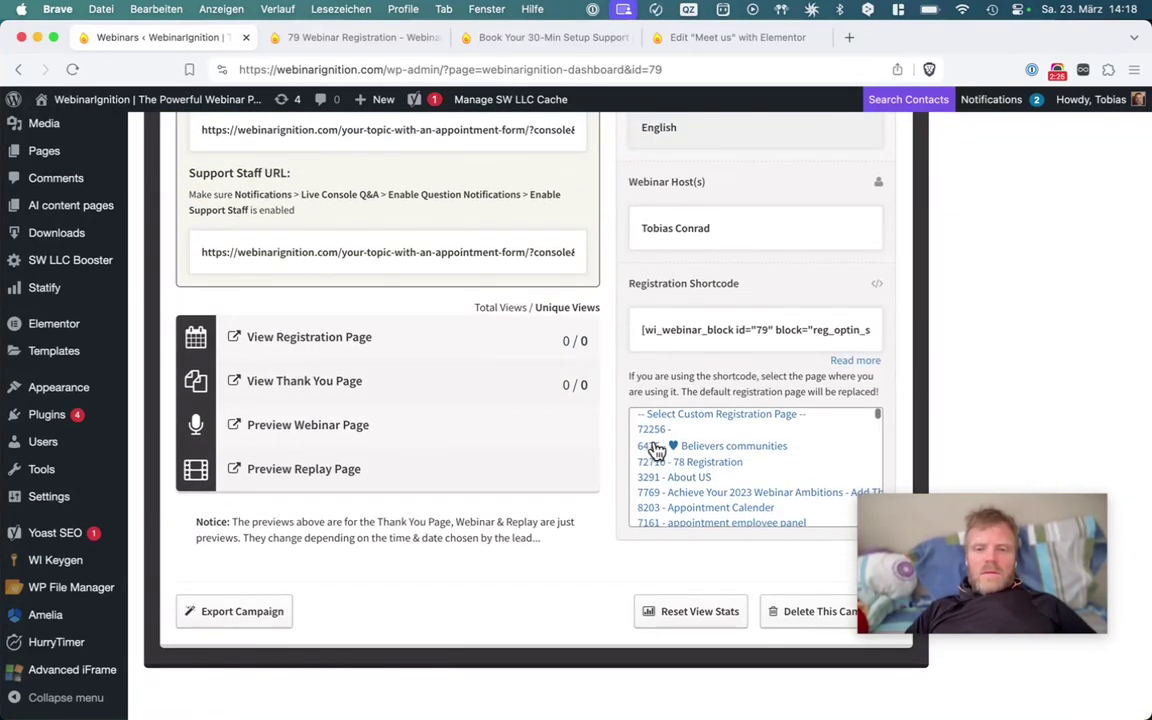
pyautogui.scroll(20, 826, 244)
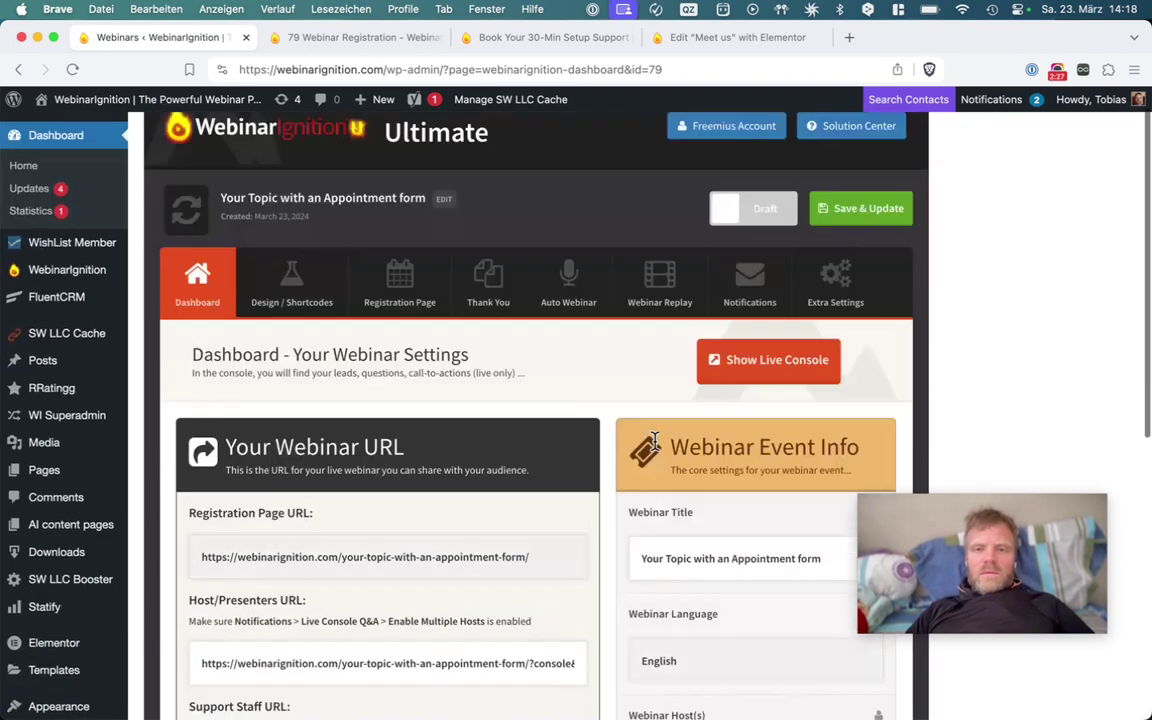
pyautogui.click(861, 246)
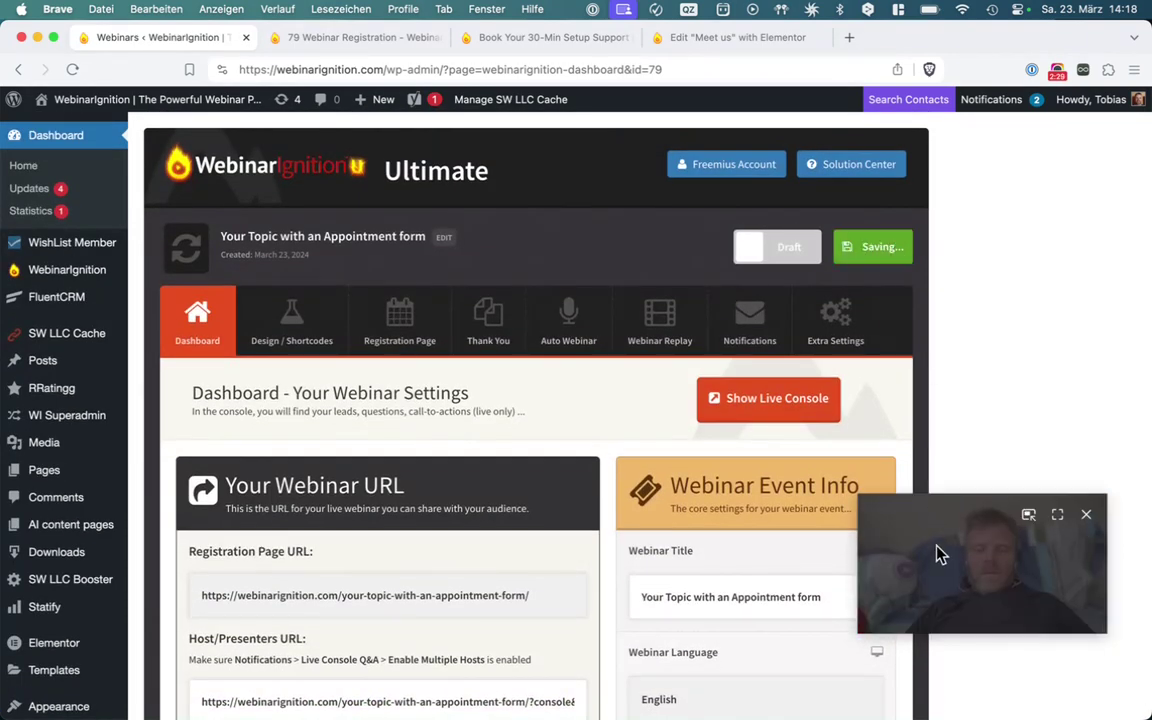
pyautogui.moveTo(941, 553); pyautogui.dragTo(969, 281)
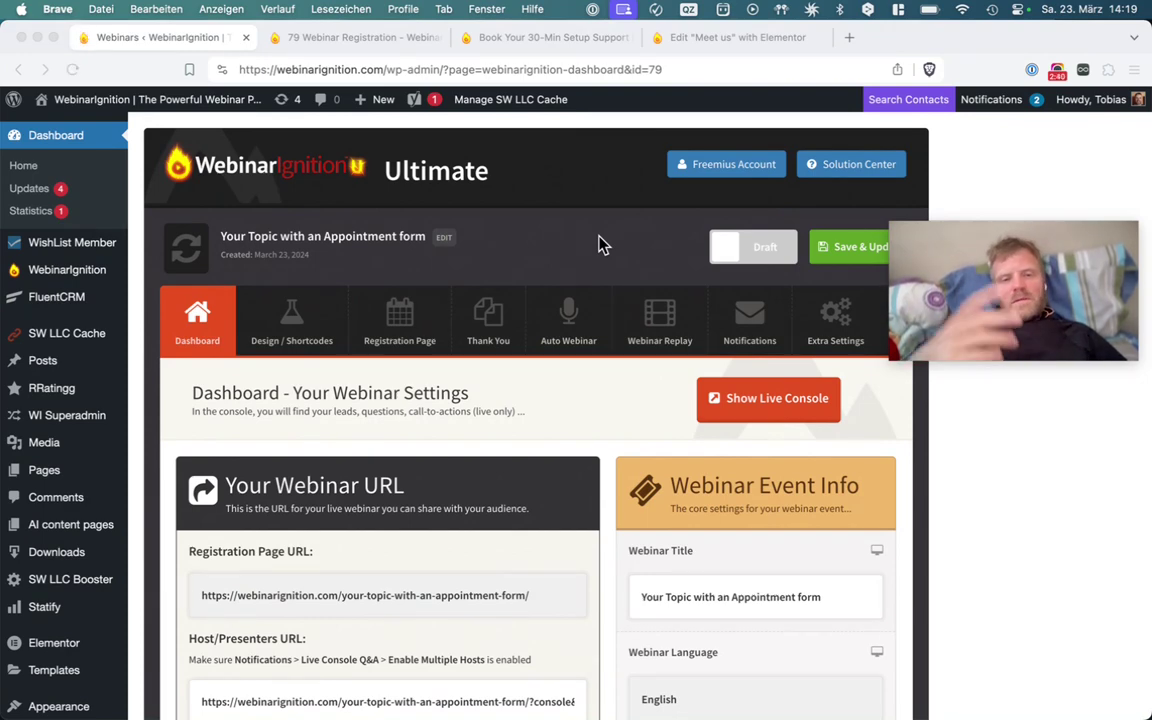
# Select "72716 - 79 Webinar Registration" as the webinar's custom registration page.
pyautogui.scroll(-5, 600, 245)
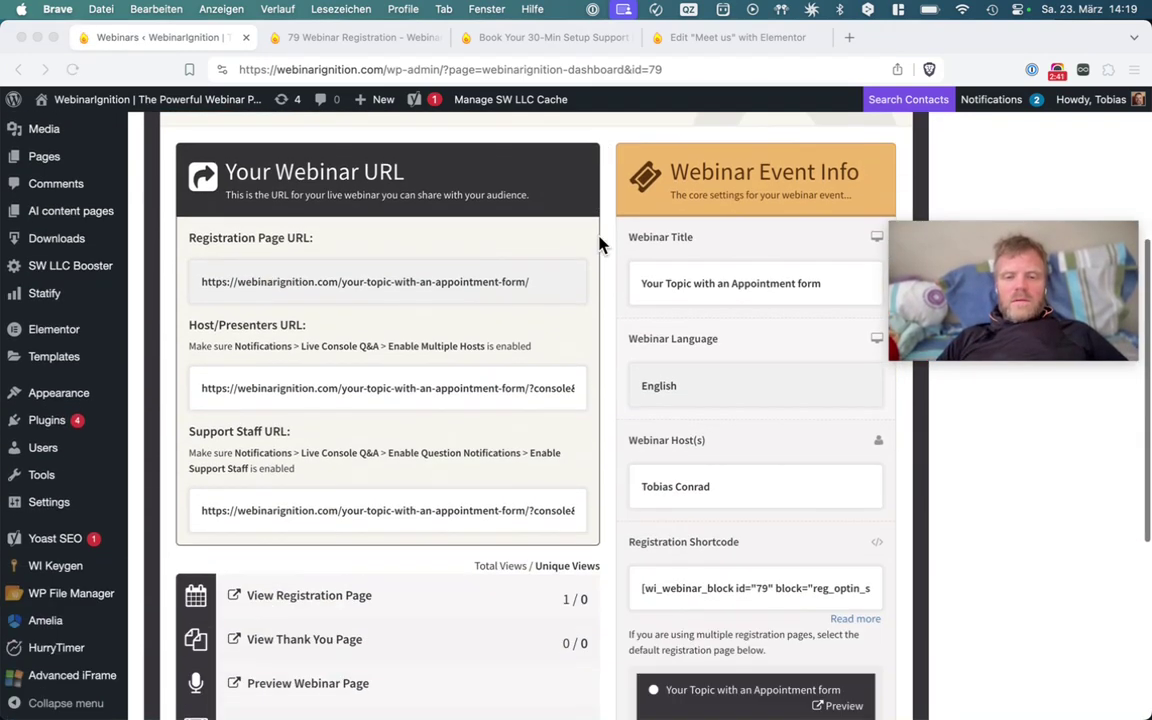
pyautogui.scroll(-3, 600, 245)
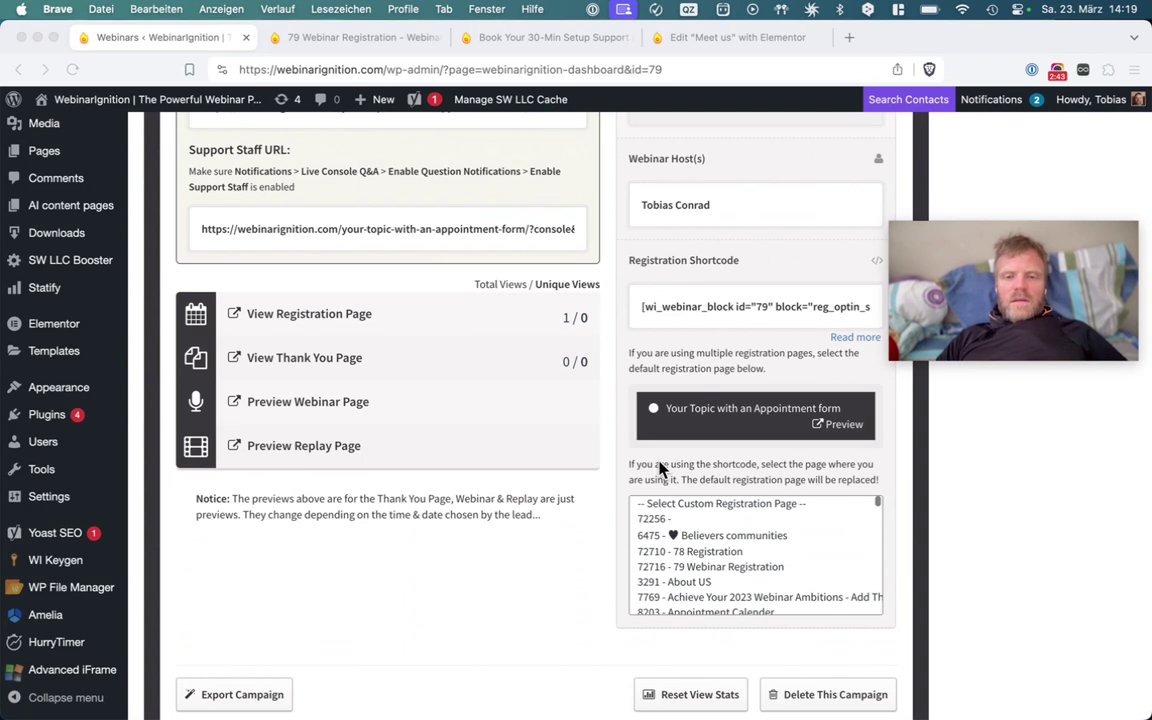
pyautogui.click(708, 567)
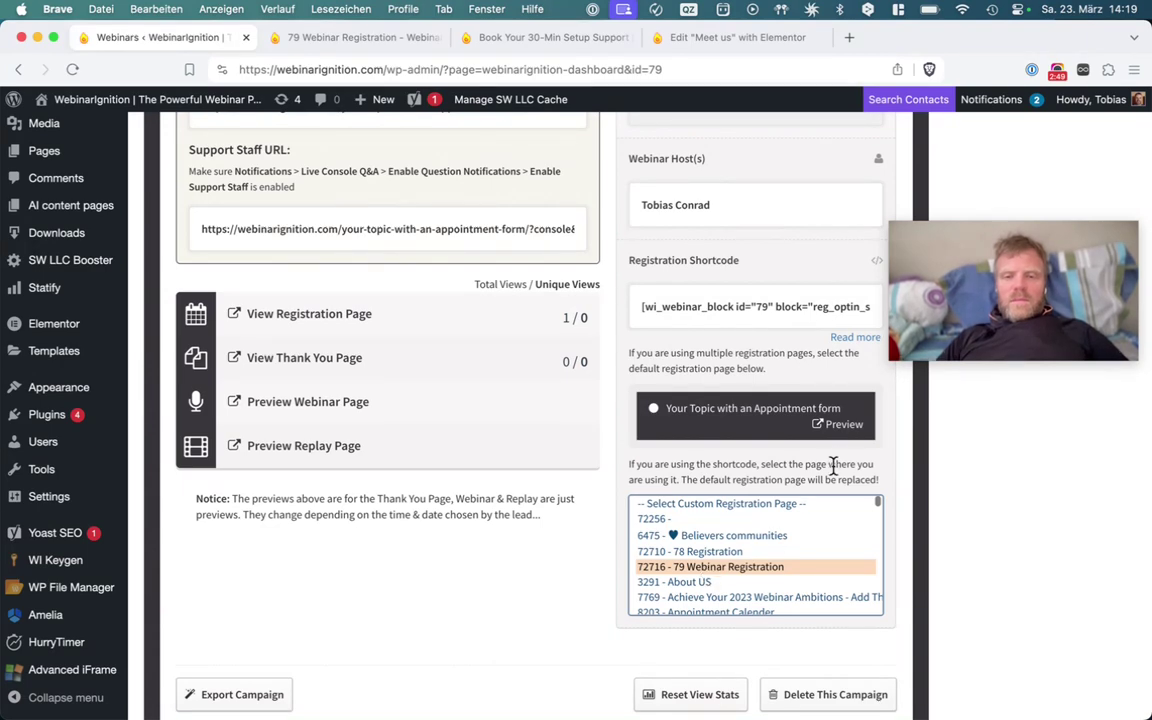
# Preview the default registration page in its own browser tab beside the dashboard and examine its headline, video area and form.
pyautogui.click(840, 424)
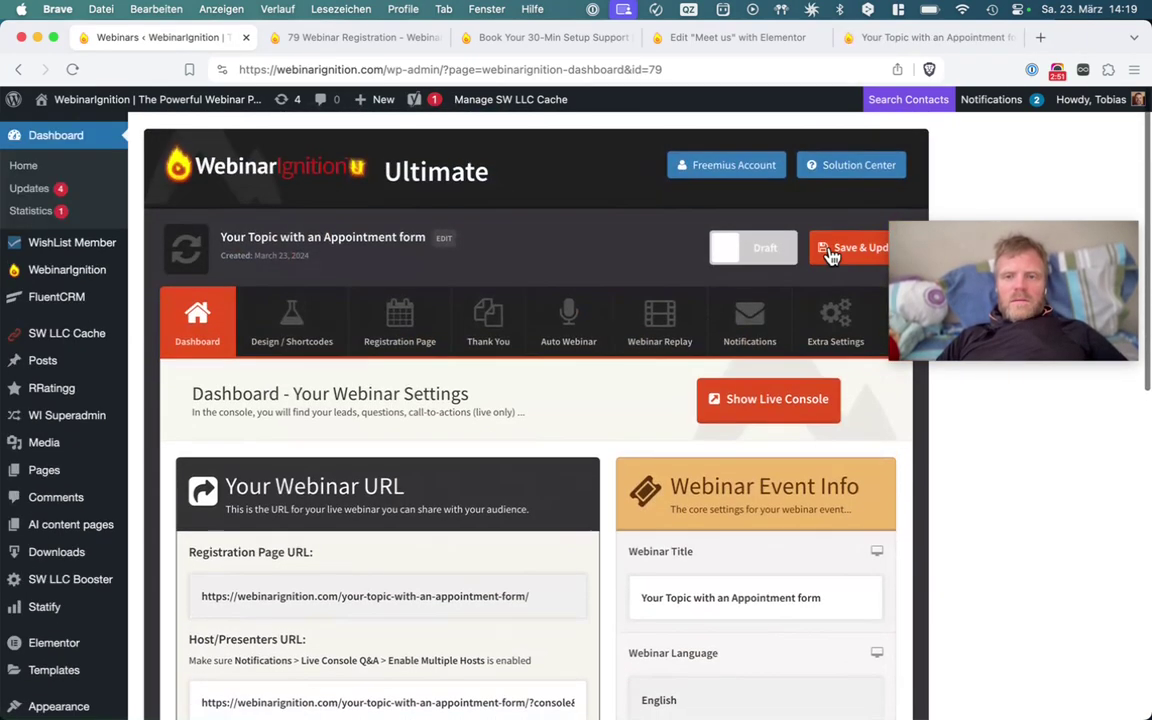
pyautogui.click(893, 40)
pyautogui.moveTo(897, 44); pyautogui.dragTo(322, 42)
pyautogui.moveTo(316, 100); pyautogui.dragTo(733, 275)
pyautogui.click(733, 275)
pyautogui.scroll(-3, 731, 270)
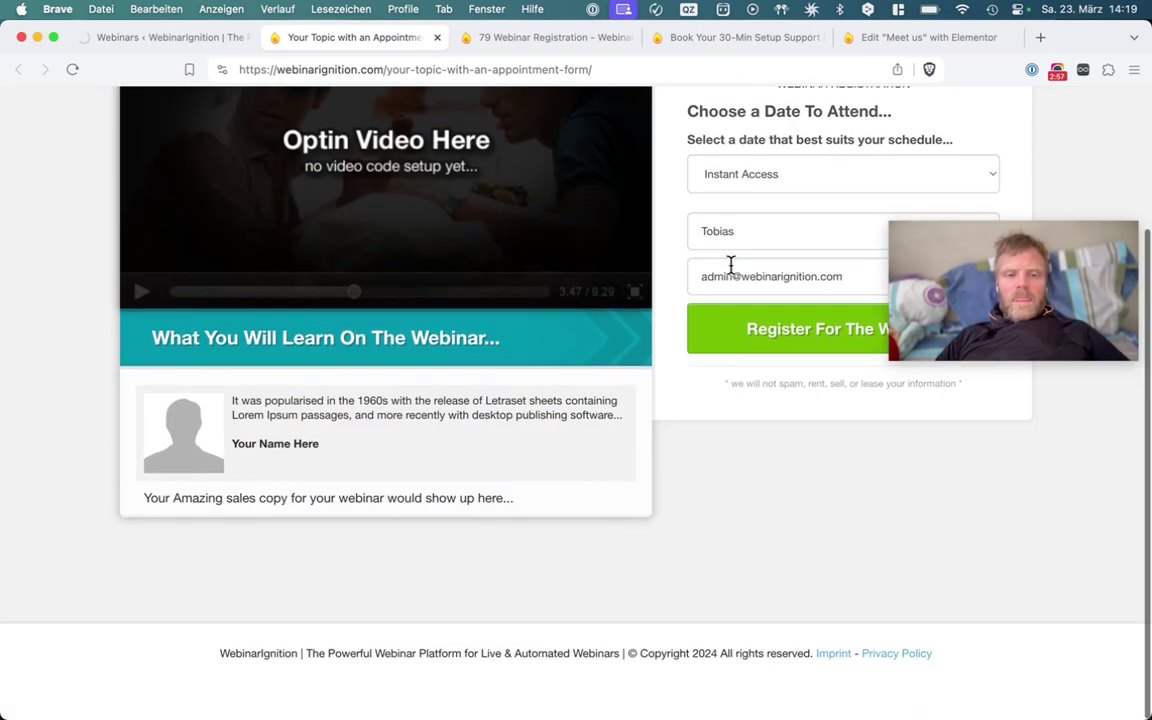
pyautogui.scroll(3, 662, 357)
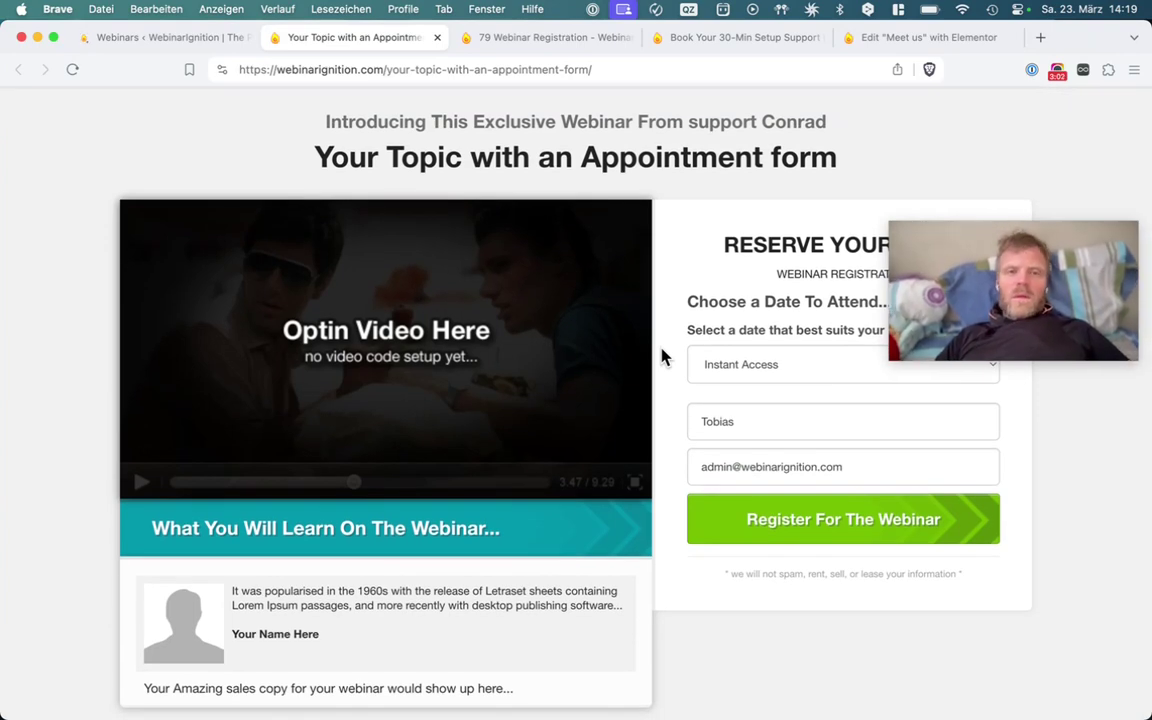
pyautogui.scroll(-1, 661, 357)
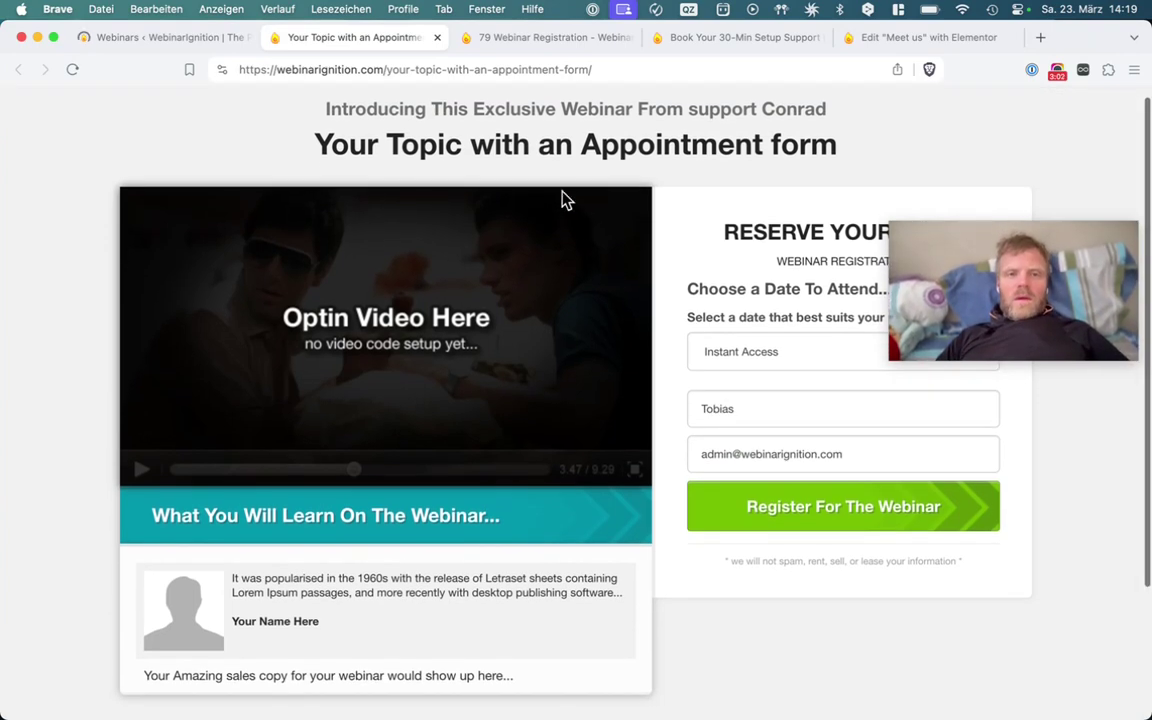
# Close the default registration preview and the live 79 Webinar Registration page, returning to the webinar dashboard.
pyautogui.click(437, 38)
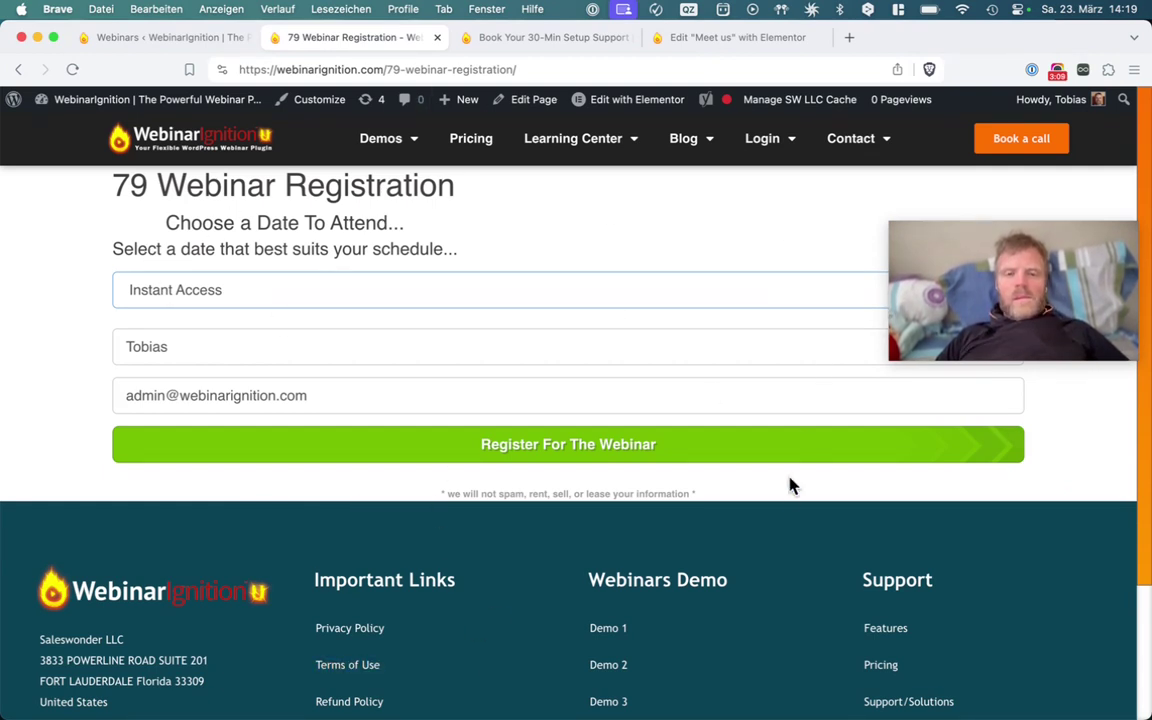
pyautogui.click(437, 38)
pyautogui.click(160, 38)
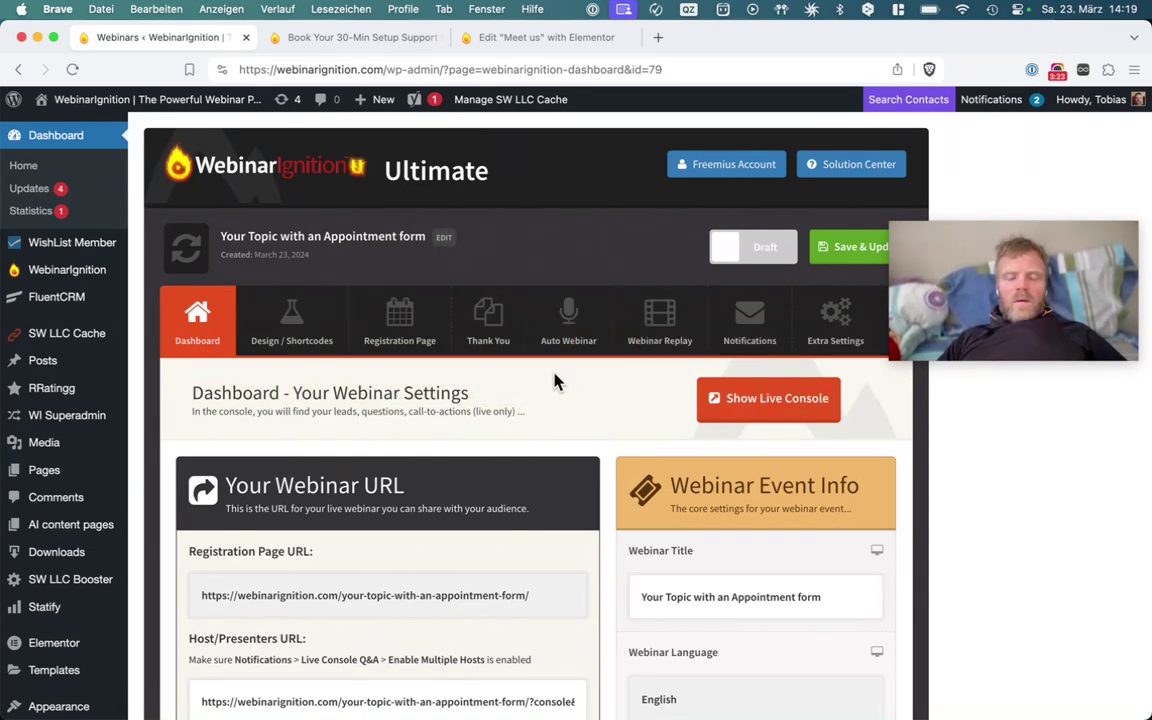
# Open the Optin Form Creator / AR Integration section of the registration page settings and focus the raw HTML opt-in code field.
pyautogui.click(388, 330)
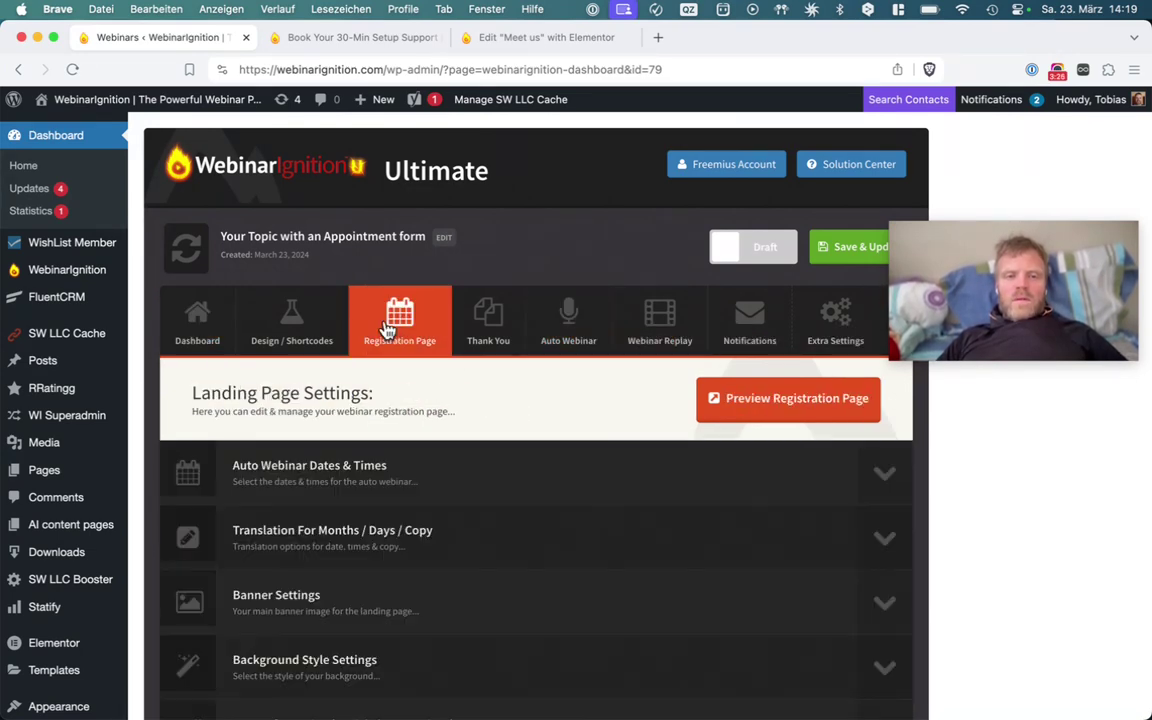
pyautogui.scroll(-10, 384, 330)
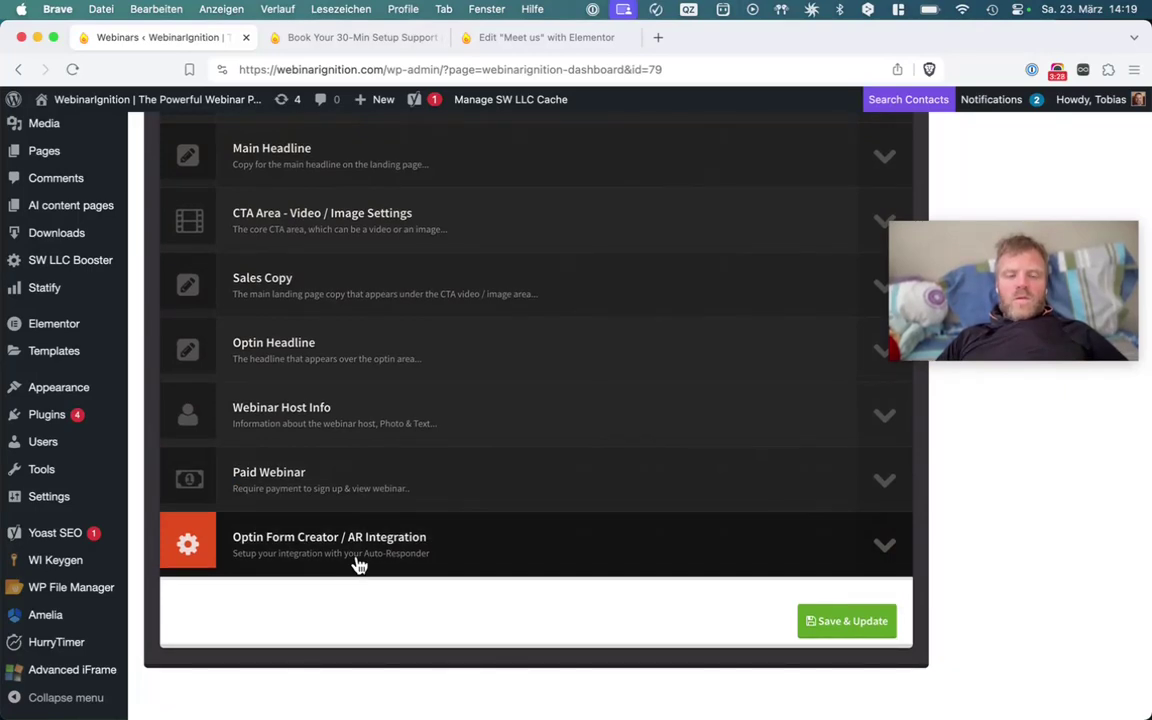
pyautogui.click(355, 560)
pyautogui.scroll(-8, 355, 560)
pyautogui.scroll(-1, 358, 565)
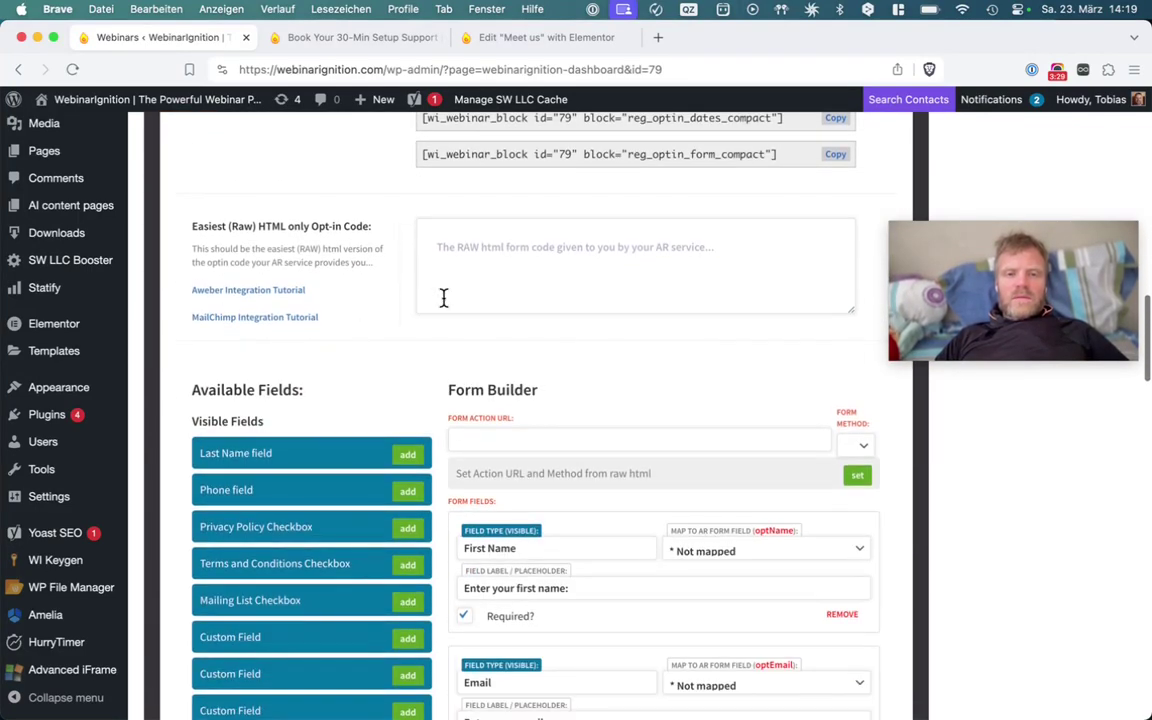
pyautogui.click(458, 244)
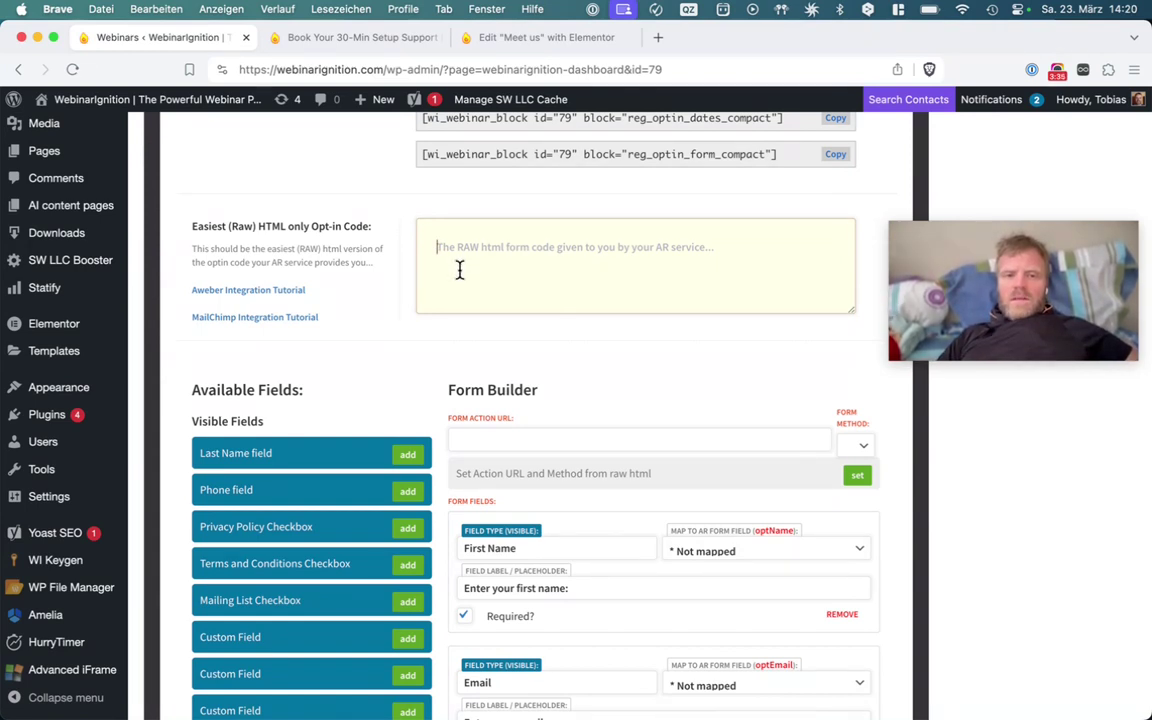
# Examine the form builder's current fields, the available visible and hidden fields, and the date format and integration options.
pyautogui.scroll(-5, 455, 580)
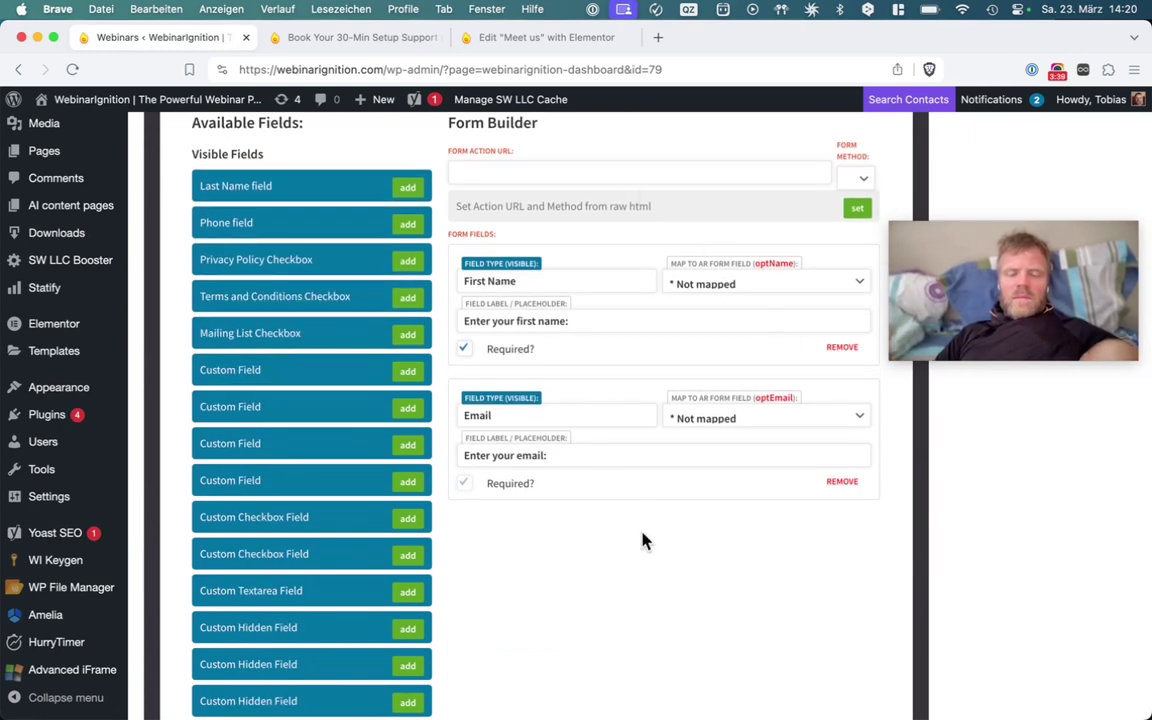
pyautogui.scroll(-18, 643, 540)
pyautogui.scroll(-2, 643, 540)
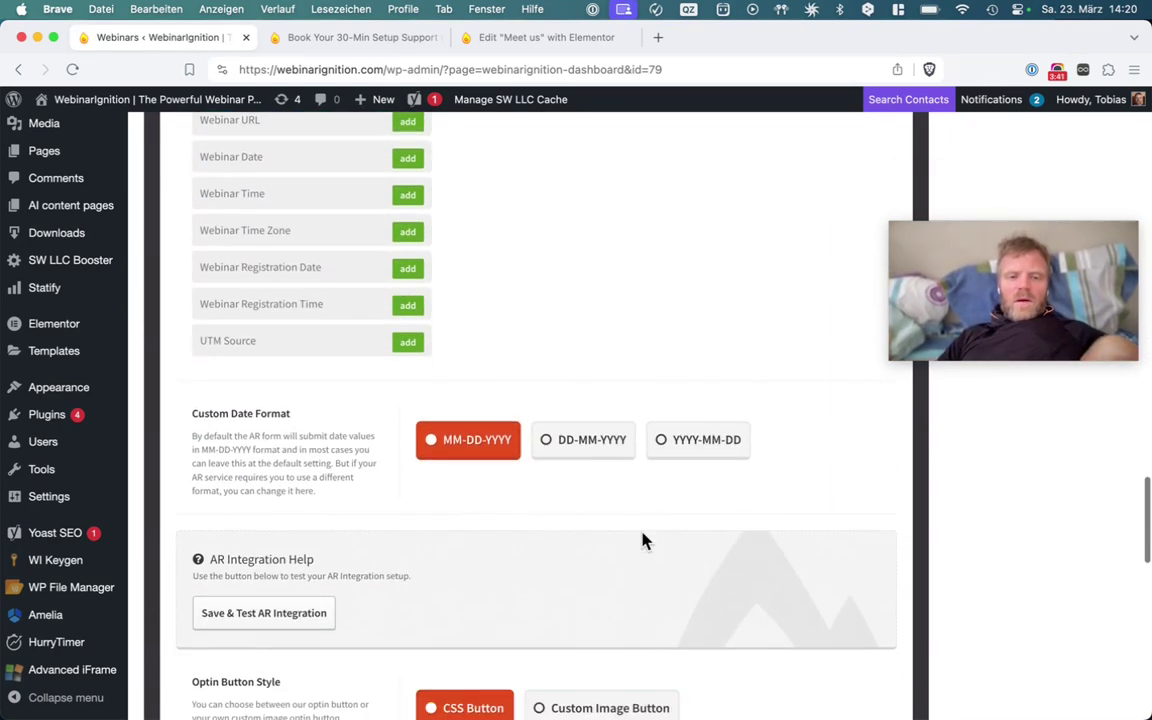
pyautogui.scroll(4, 131, 253)
pyautogui.scroll(3, 131, 253)
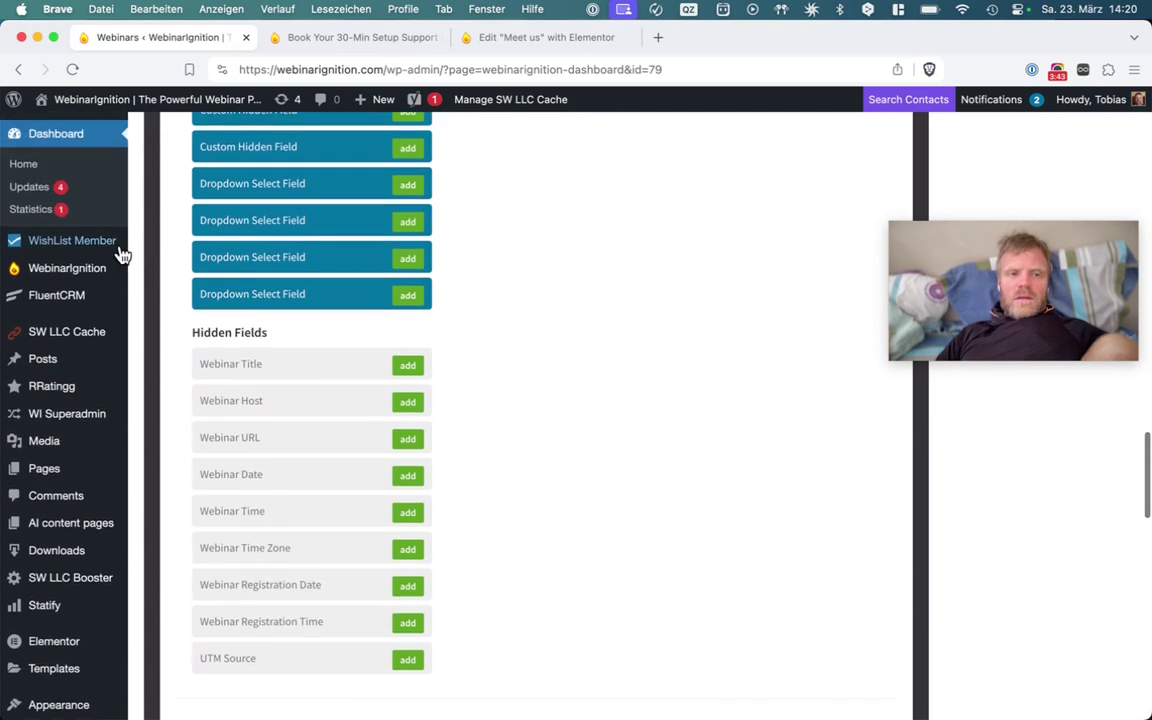
pyautogui.moveTo(103, 283)
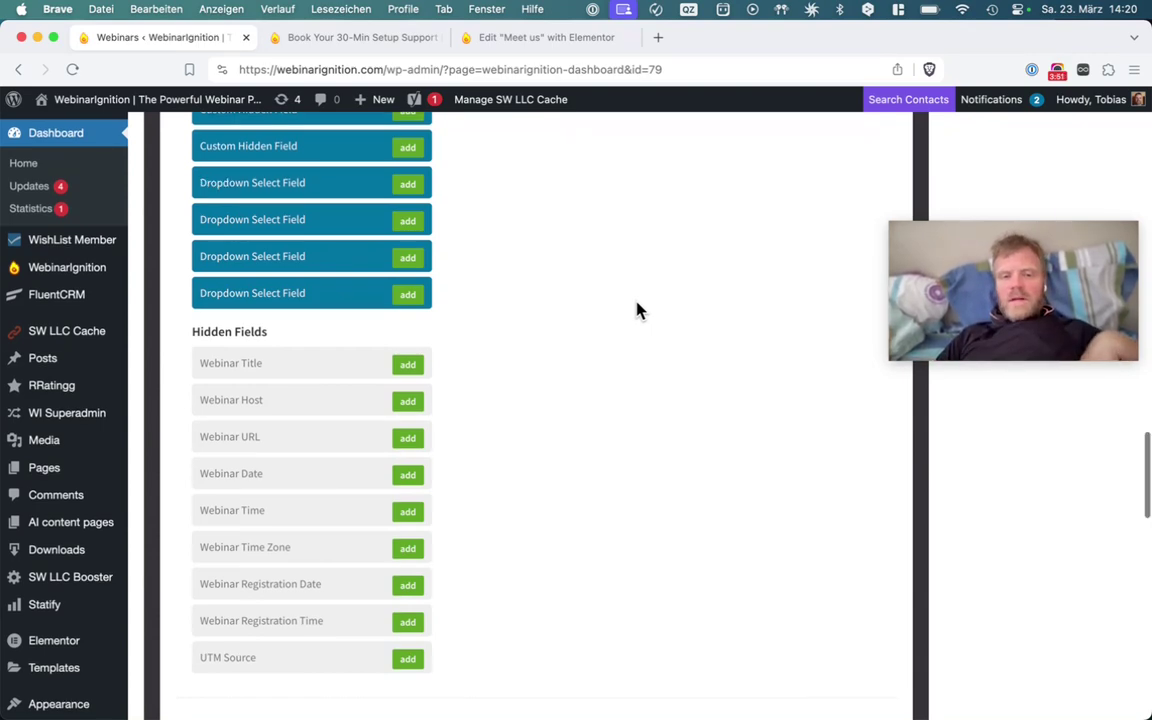
# Try enabling Get Registration Notices with its notification email field, and set the option back to Disable.
pyautogui.scroll(-4, 638, 310)
pyautogui.scroll(-12, 638, 310)
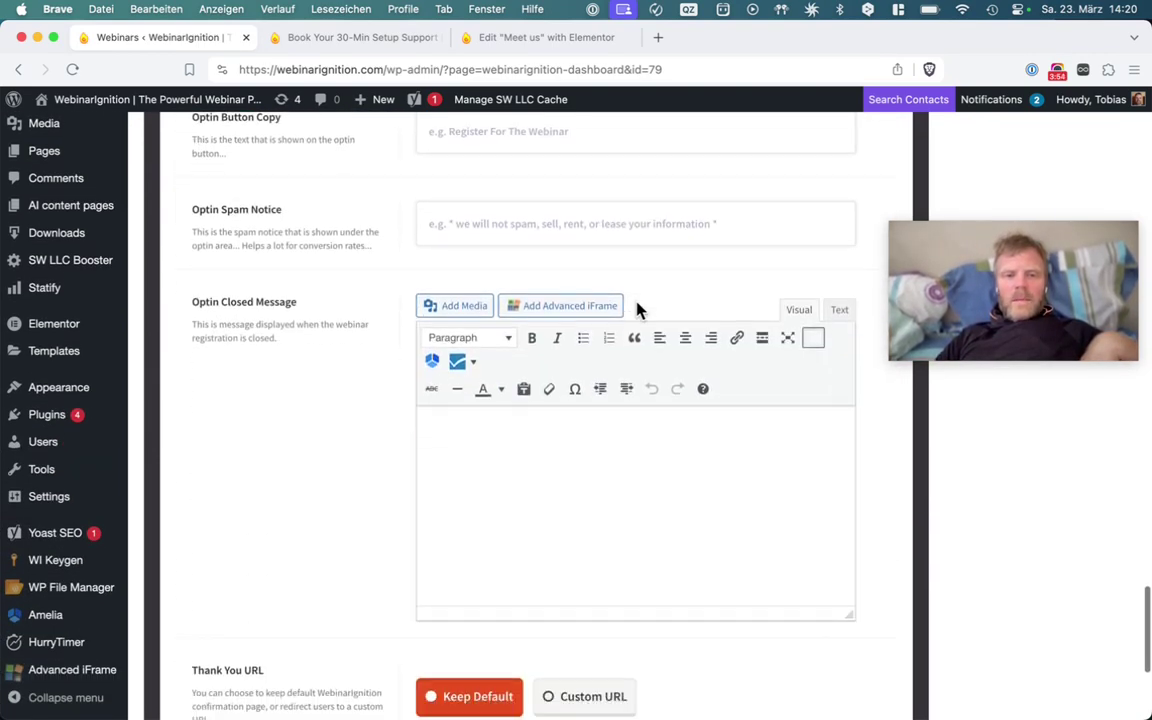
pyautogui.click(540, 500)
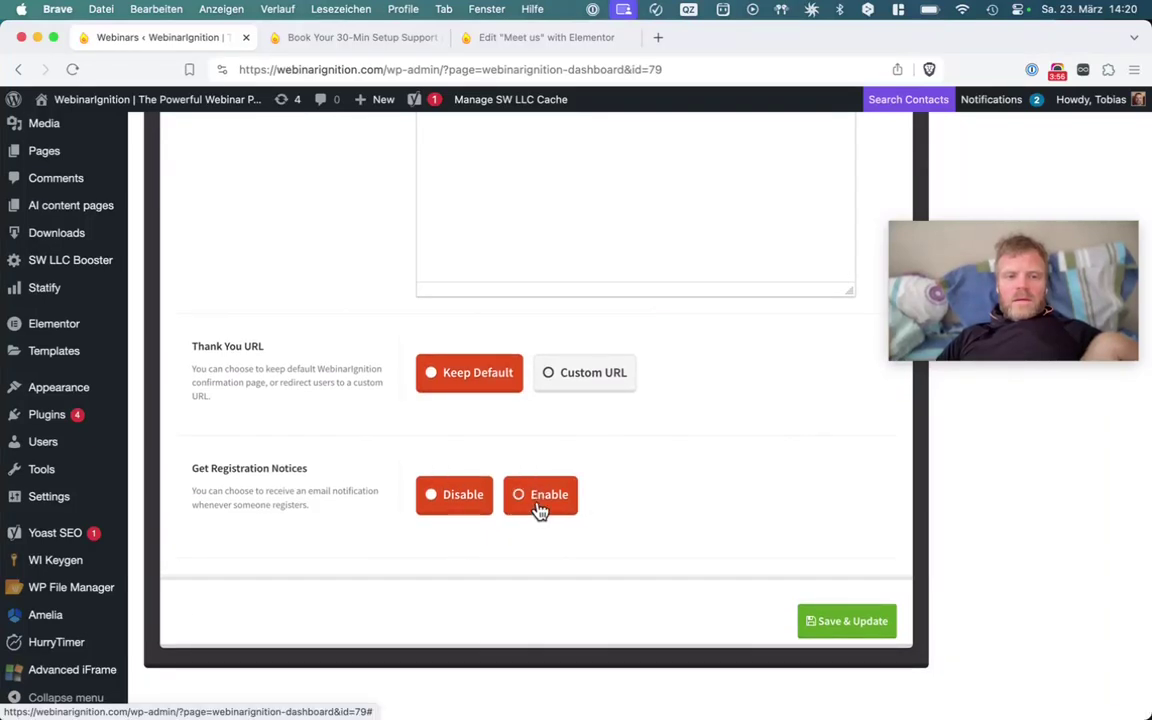
pyautogui.click(494, 602)
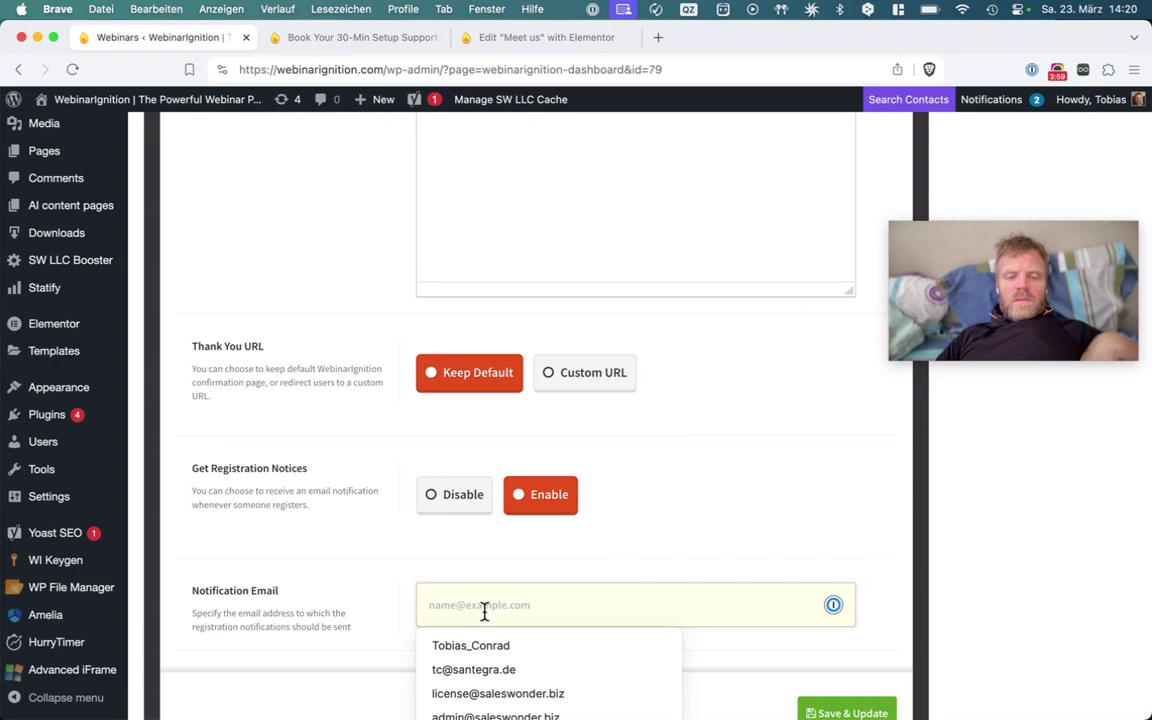
pyautogui.click(470, 572)
pyautogui.click(466, 489)
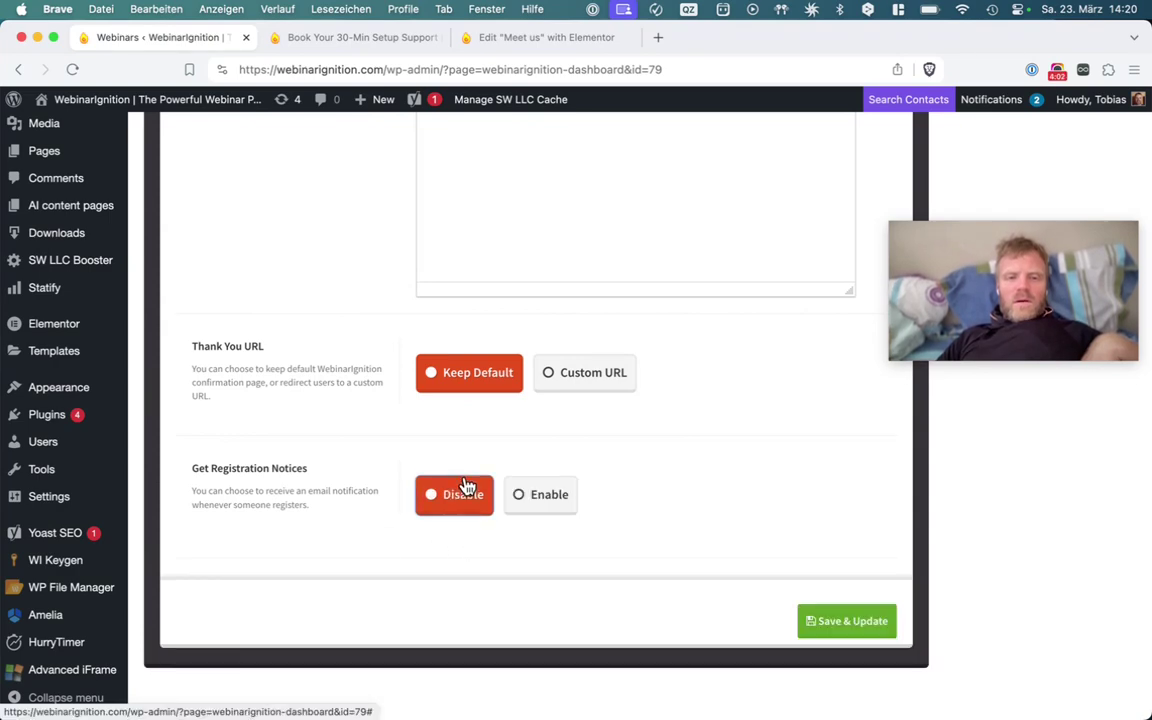
# Save and update the webinar with its current registration page settings.
pyautogui.scroll(20, 466, 487)
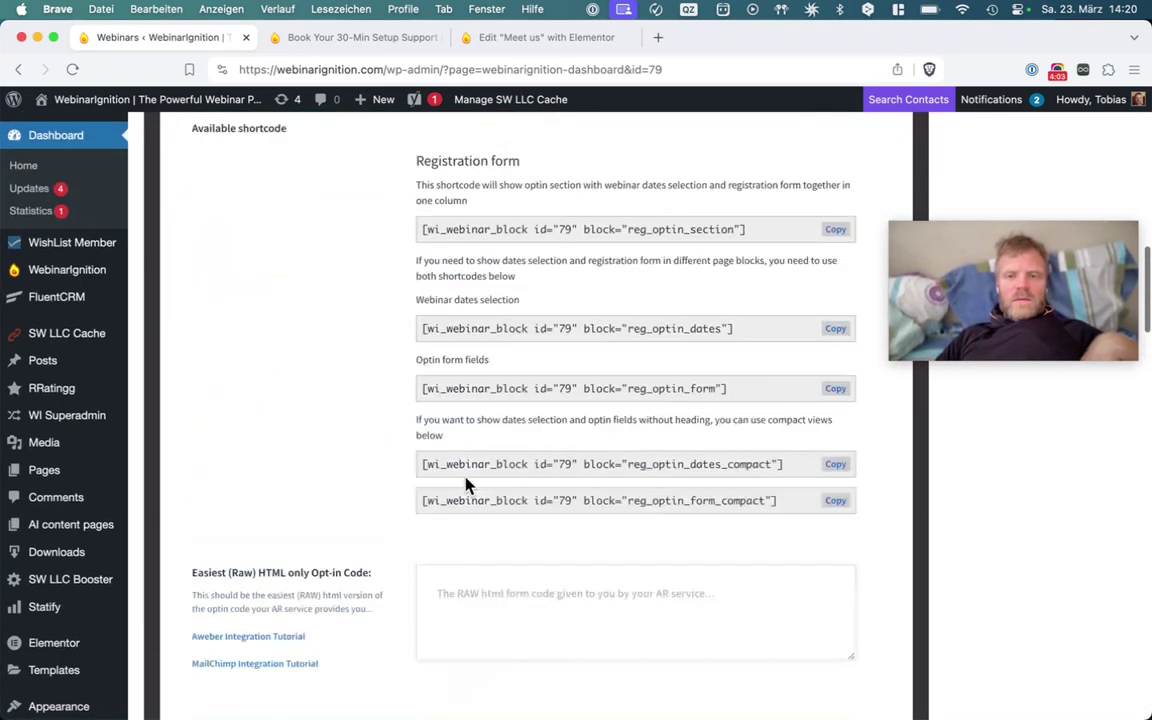
pyautogui.scroll(10, 466, 484)
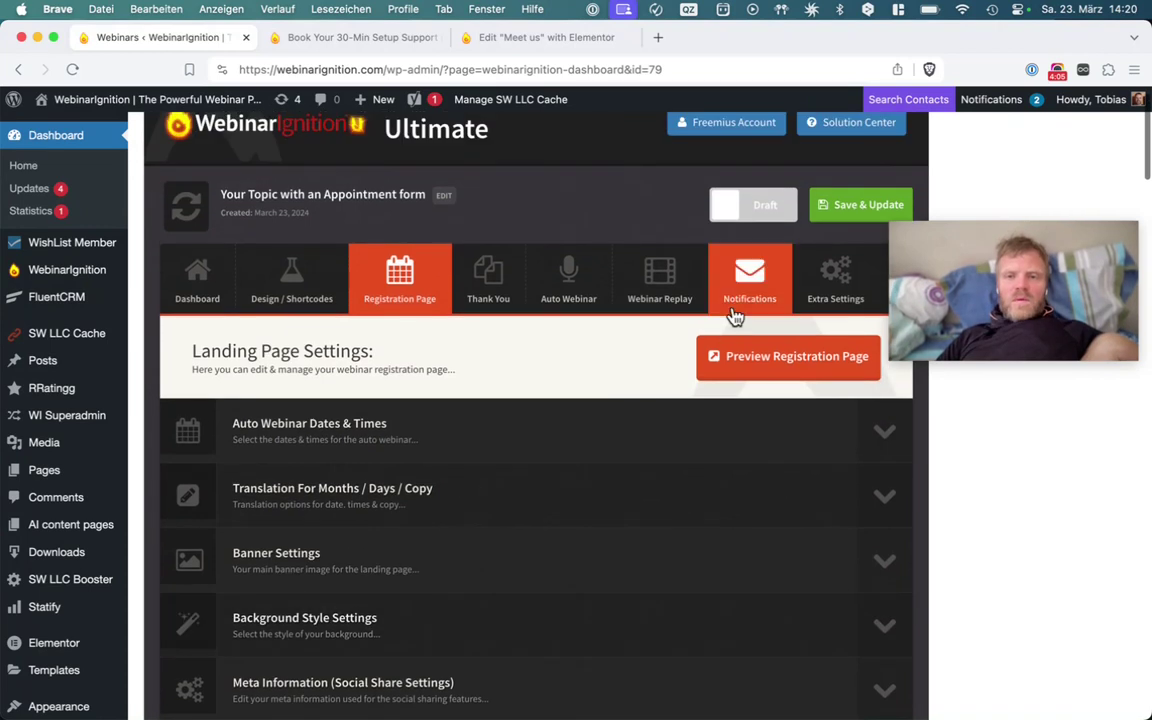
pyautogui.click(836, 210)
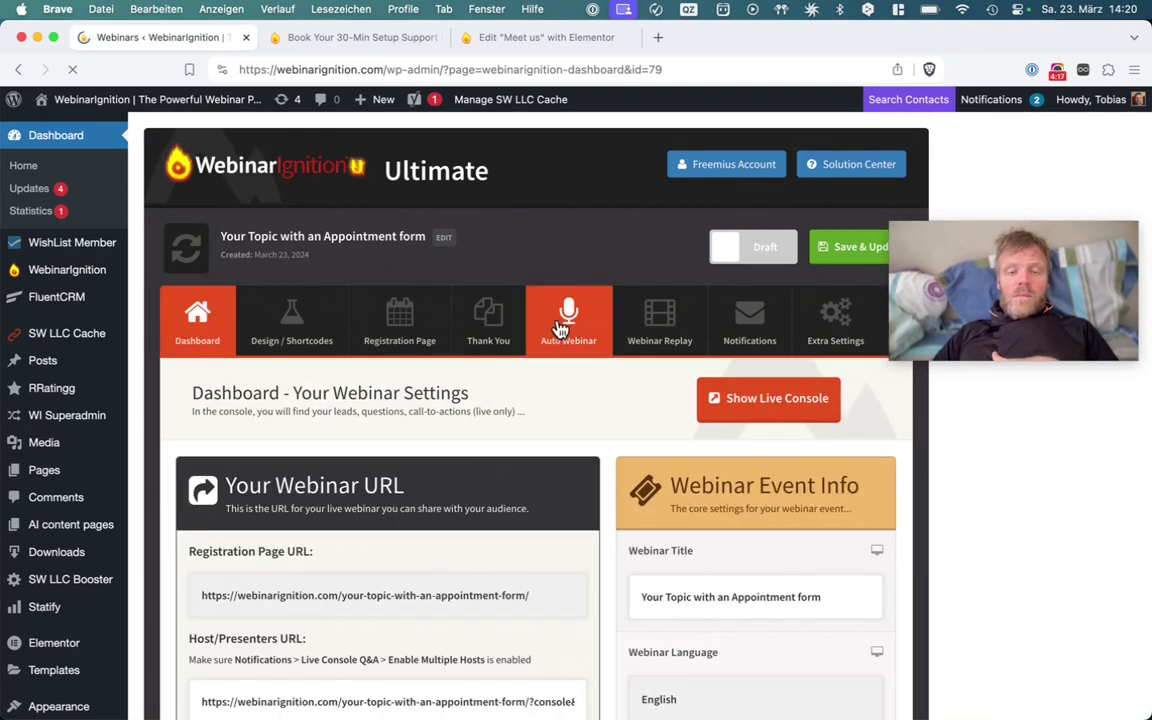
# Open the Webinar Auto Video Settings section in the auto webinar's settings.
pyautogui.click(560, 328)
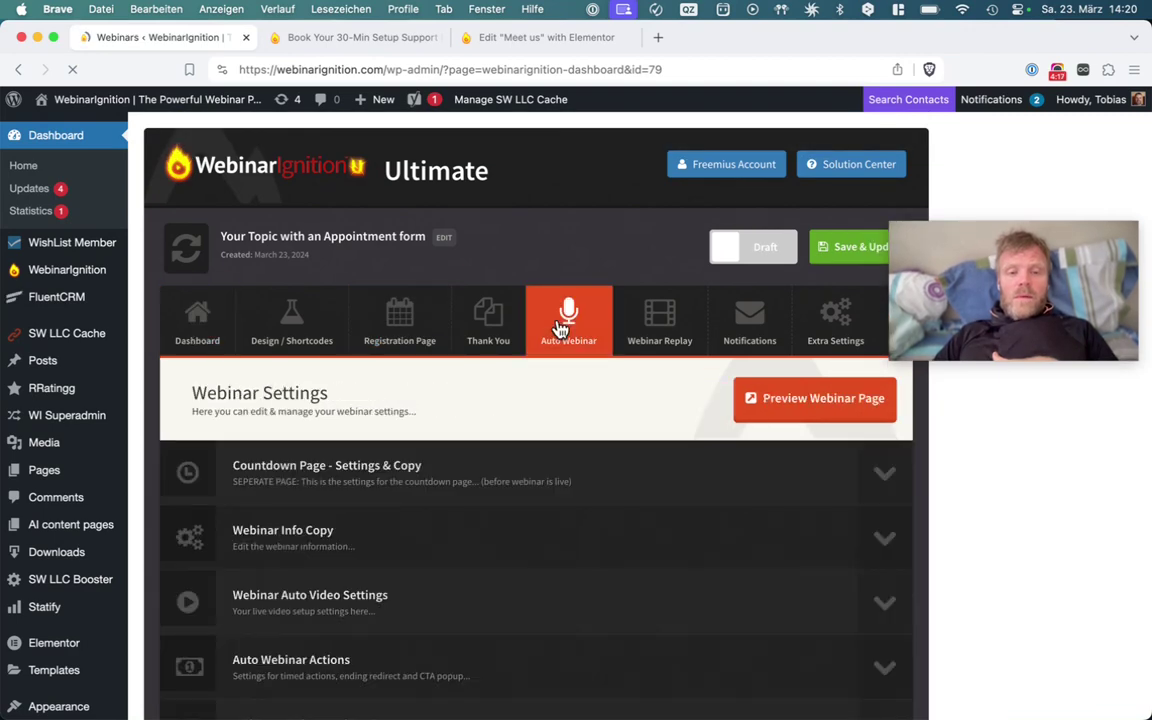
pyautogui.scroll(-4, 500, 440)
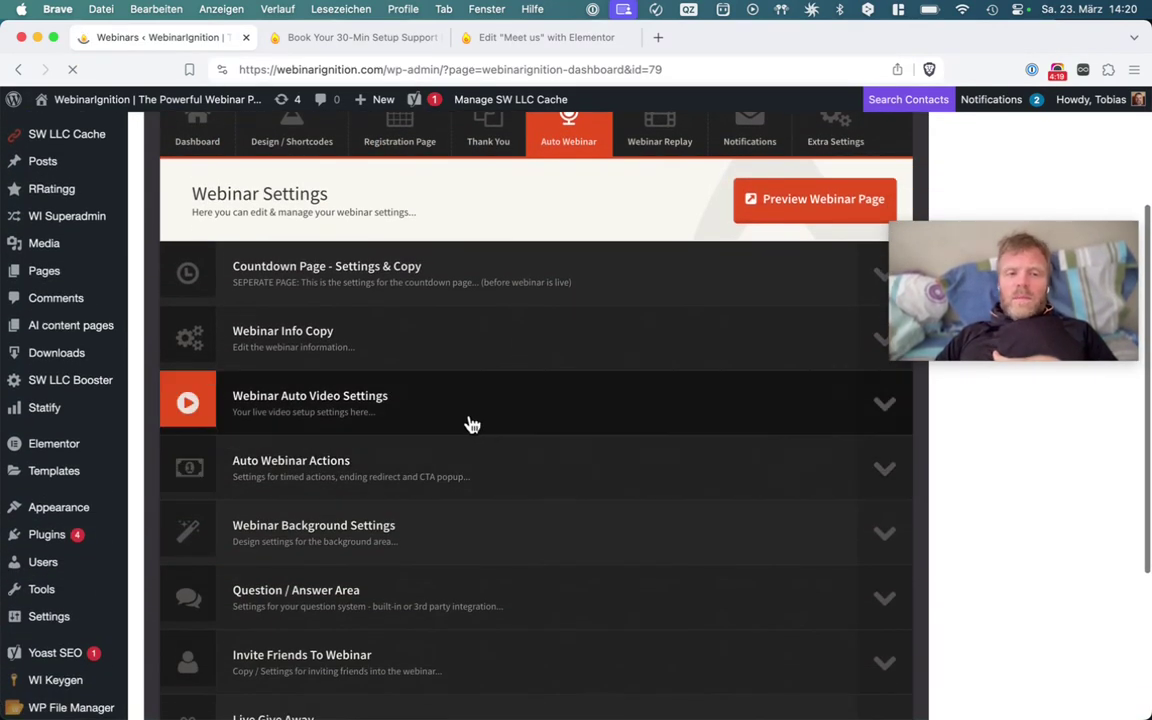
pyautogui.click(441, 468)
pyautogui.scroll(-4, 441, 470)
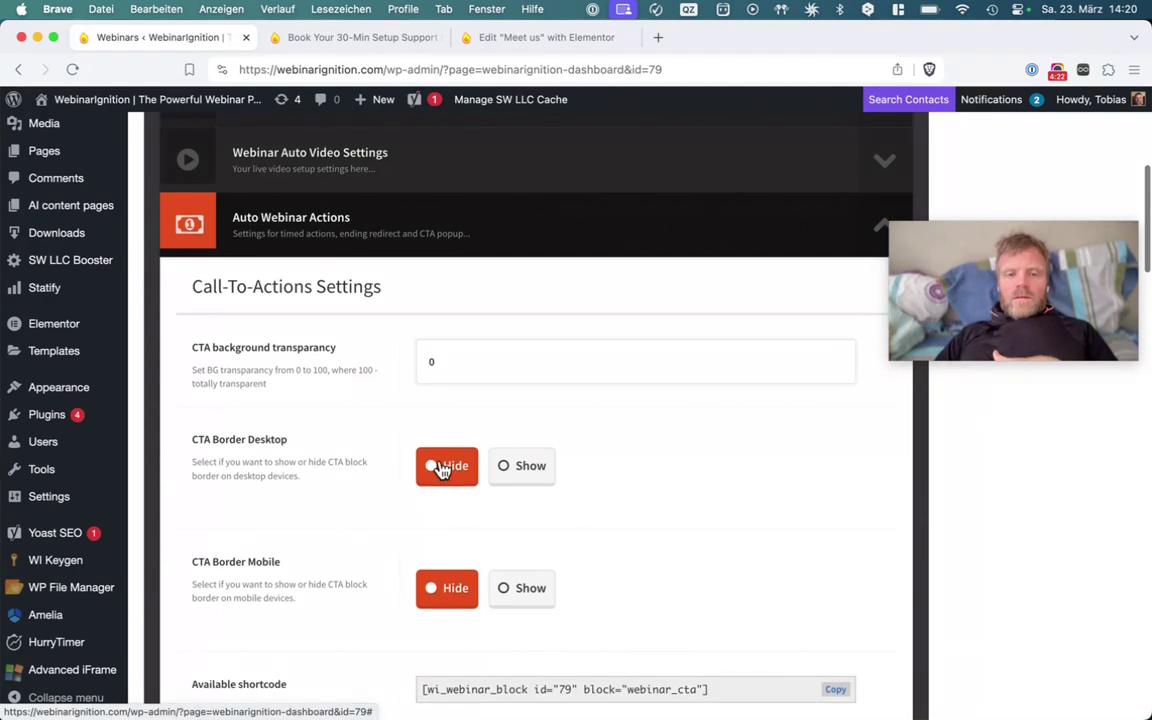
pyautogui.click(409, 183)
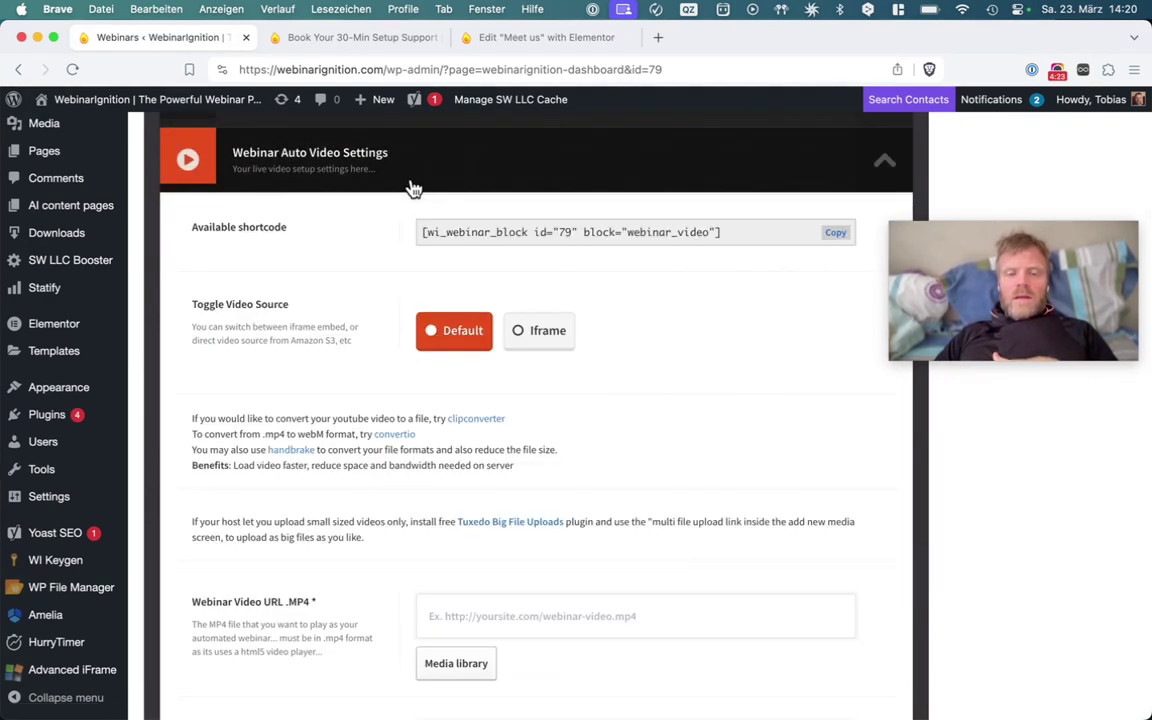
# Set the webinar's MP4 video to 2hoursstopwatch_web_6min.mp4 from the media library.
pyautogui.scroll(-3, 455, 510)
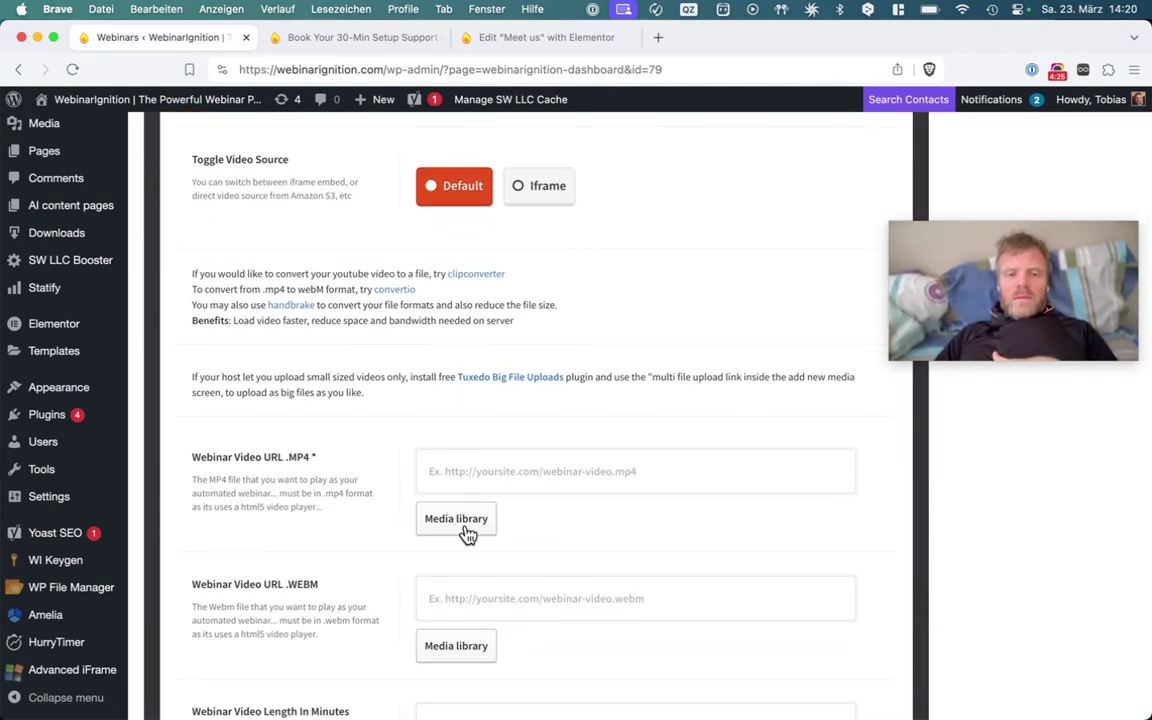
pyautogui.click(464, 528)
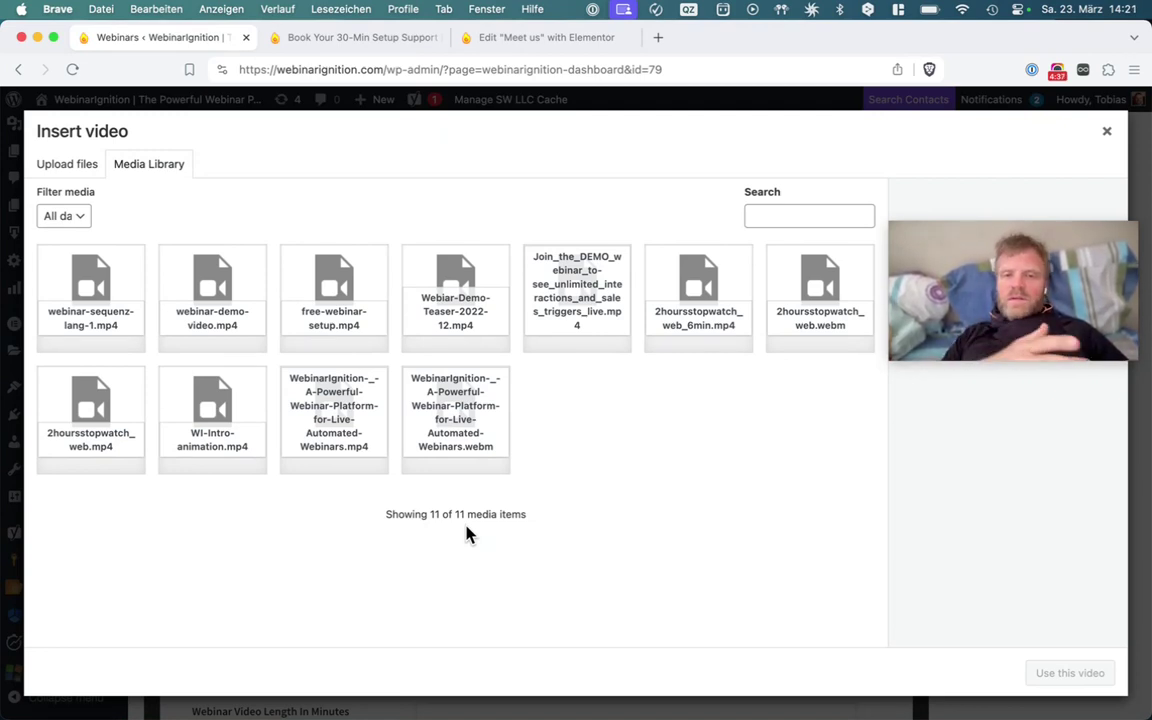
pyautogui.click(443, 320)
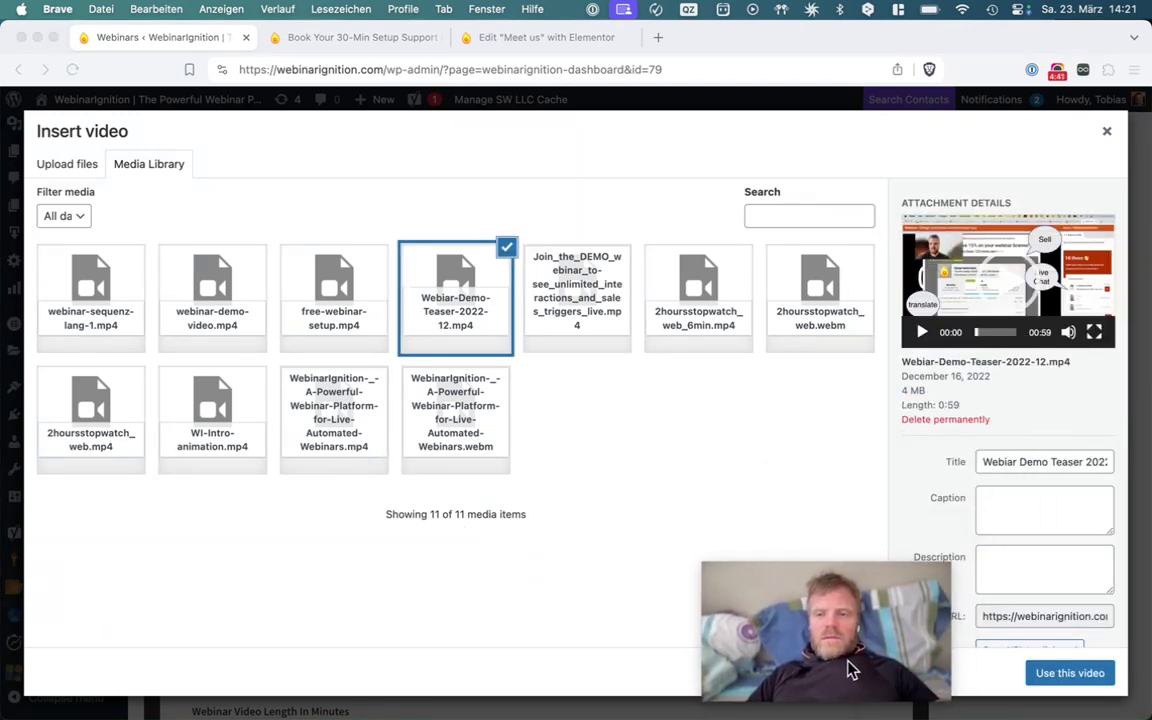
pyautogui.click(694, 330)
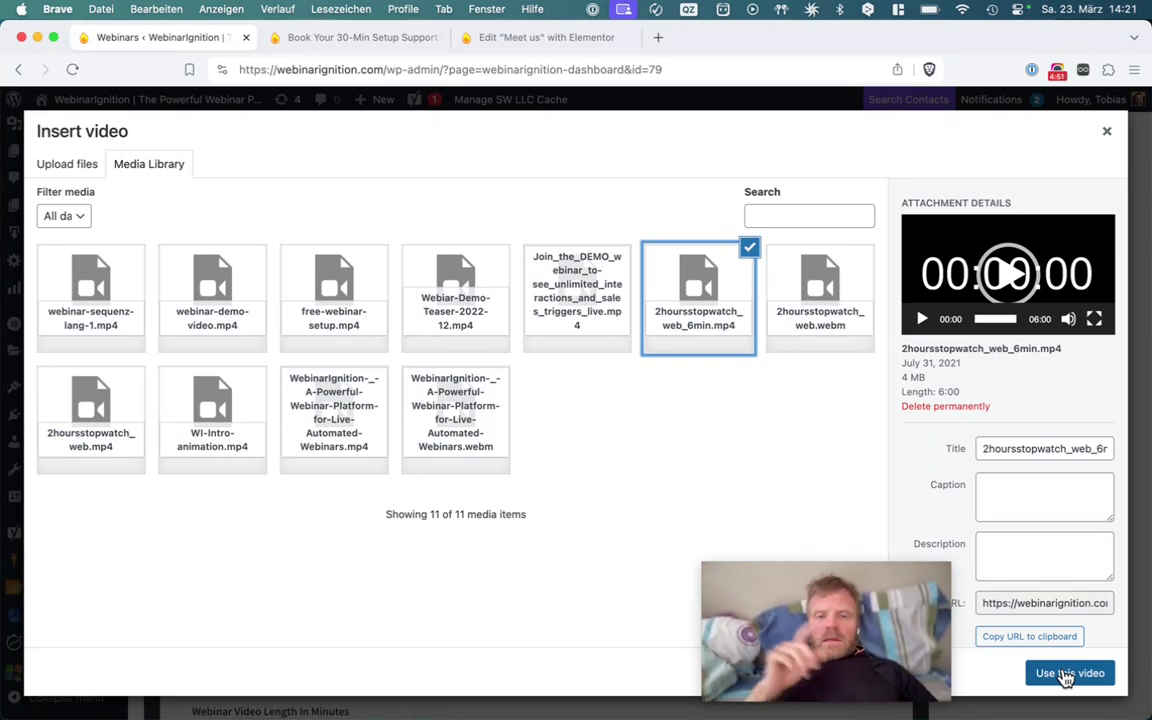
pyautogui.click(1066, 674)
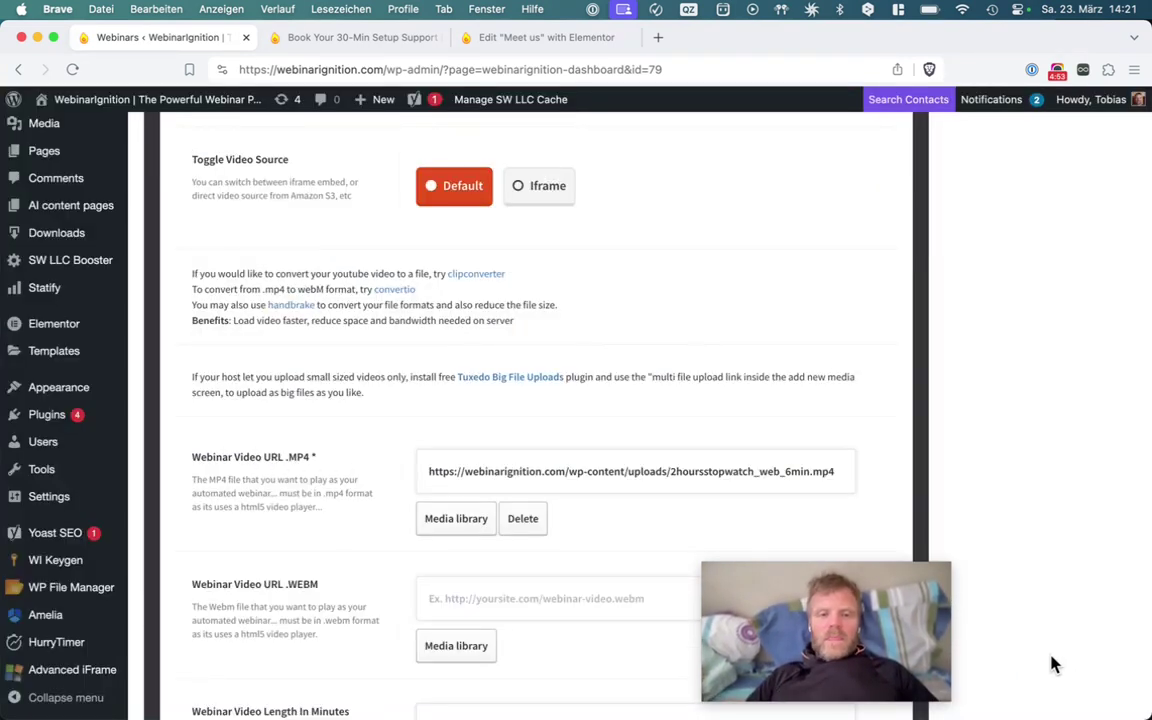
pyautogui.scroll(5, 740, 414)
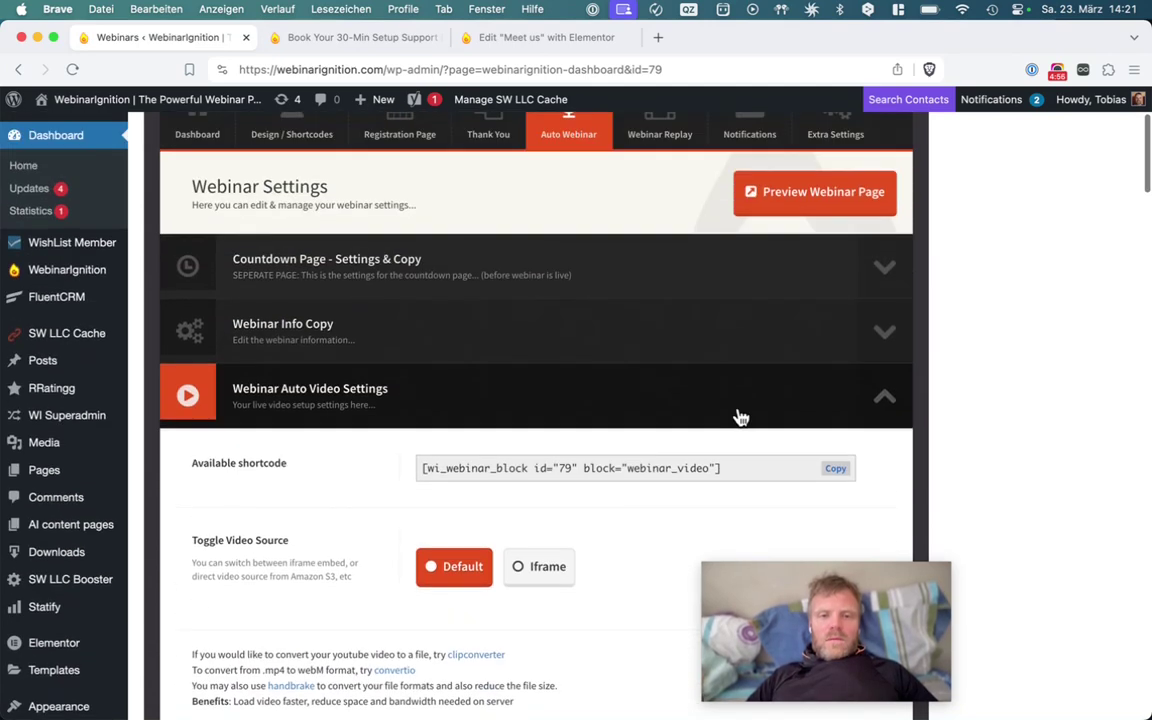
pyautogui.scroll(-3, 740, 414)
pyautogui.scroll(-3, 740, 417)
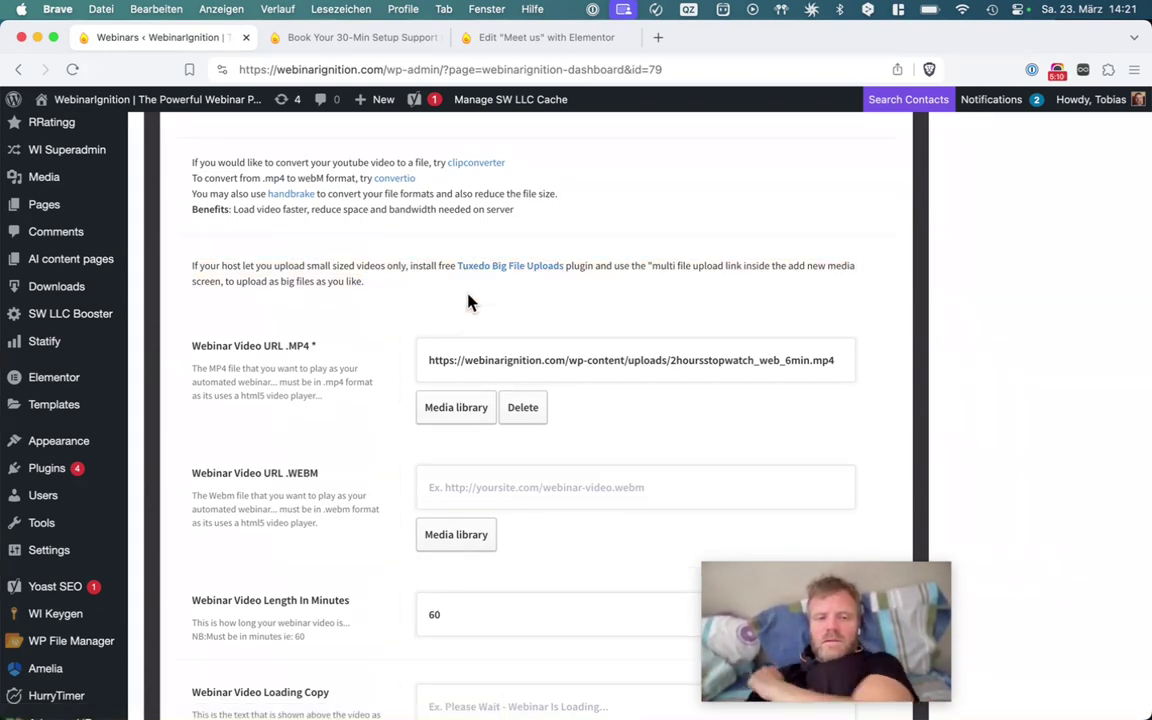
# Review the remaining Webinar Auto Video Settings, from video length to background color, and collapse that section.
pyautogui.scroll(-4, 470, 300)
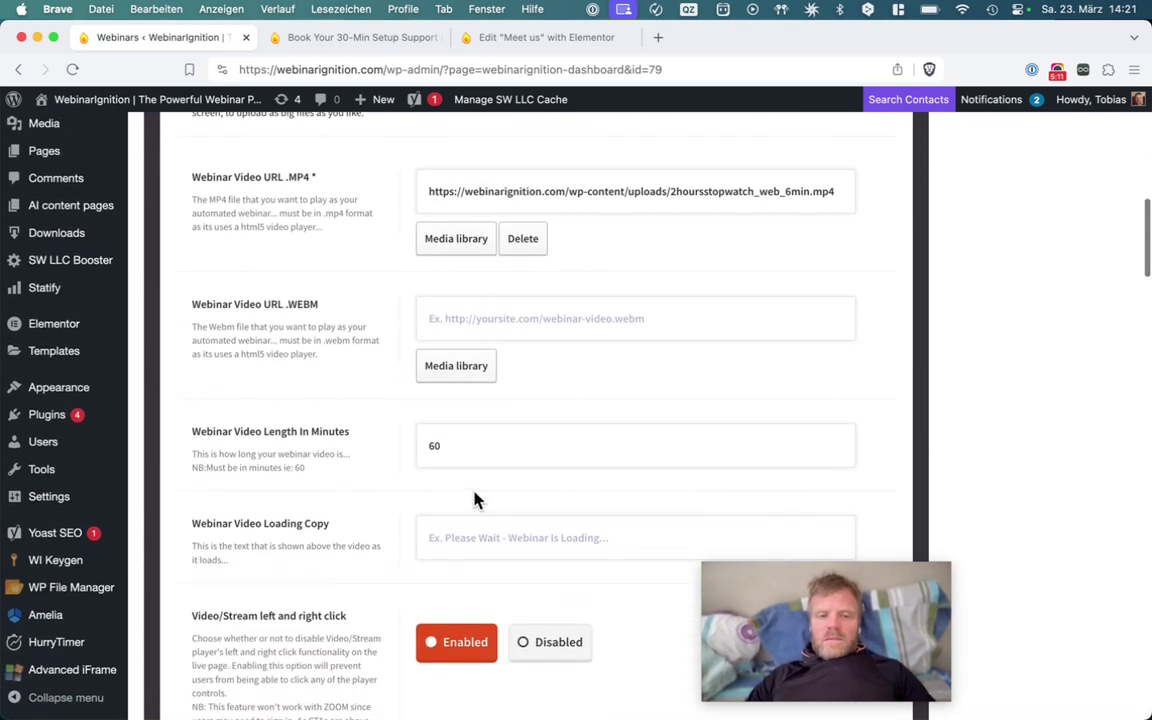
pyautogui.scroll(-5, 365, 450)
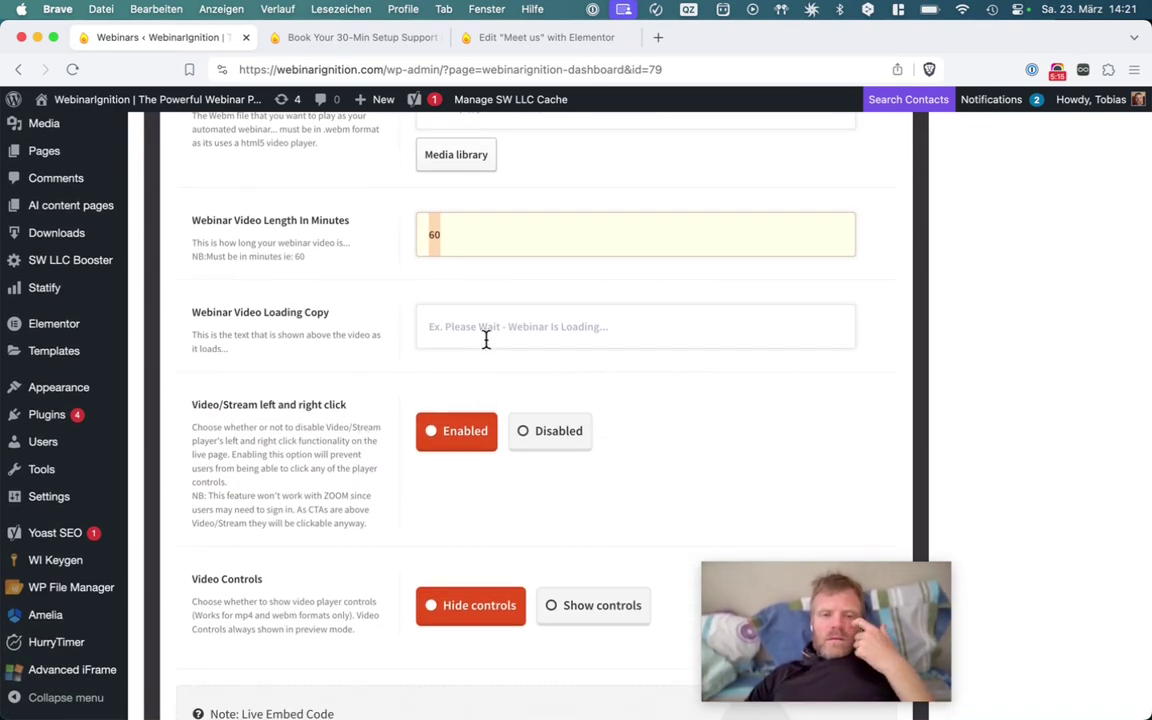
pyautogui.scroll(-8, 297, 403)
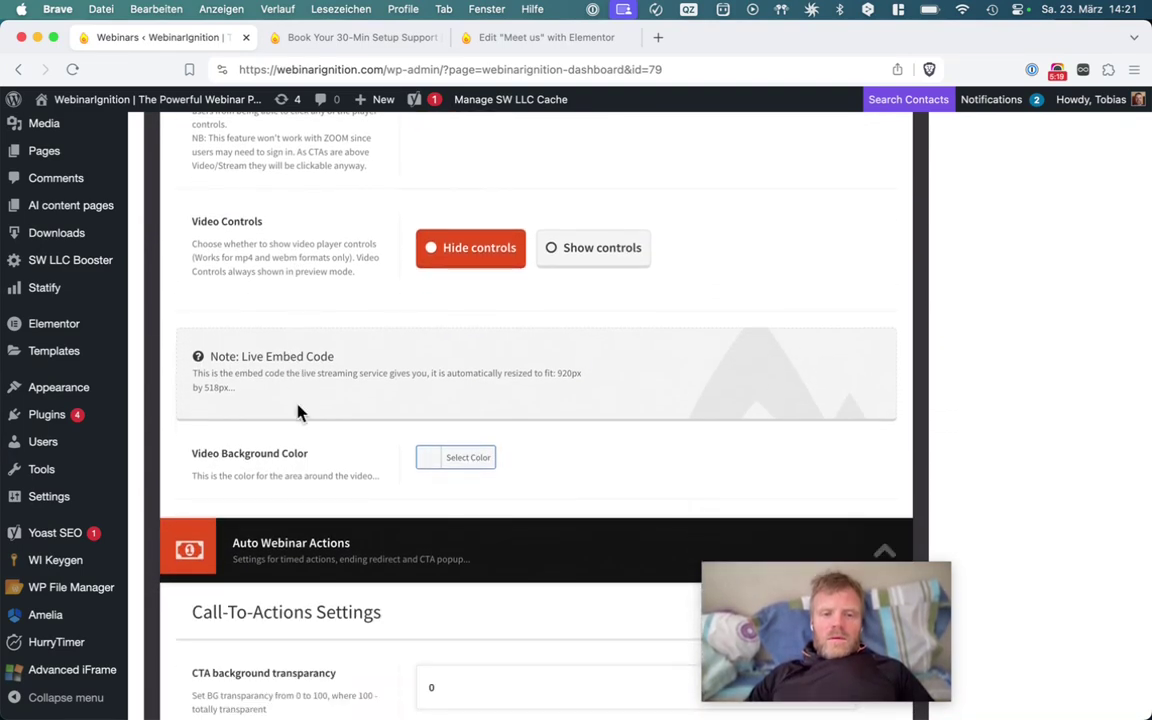
pyautogui.scroll(-5, 297, 412)
pyautogui.scroll(20, 297, 412)
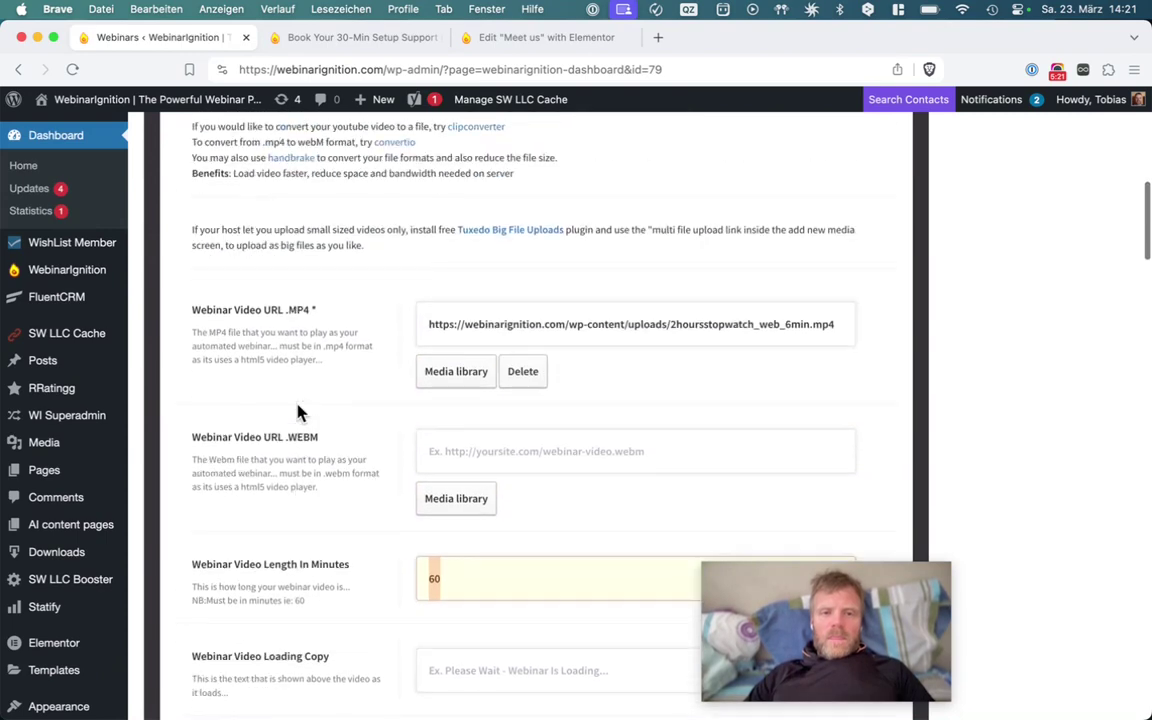
pyautogui.scroll(10, 300, 411)
pyautogui.click(351, 294)
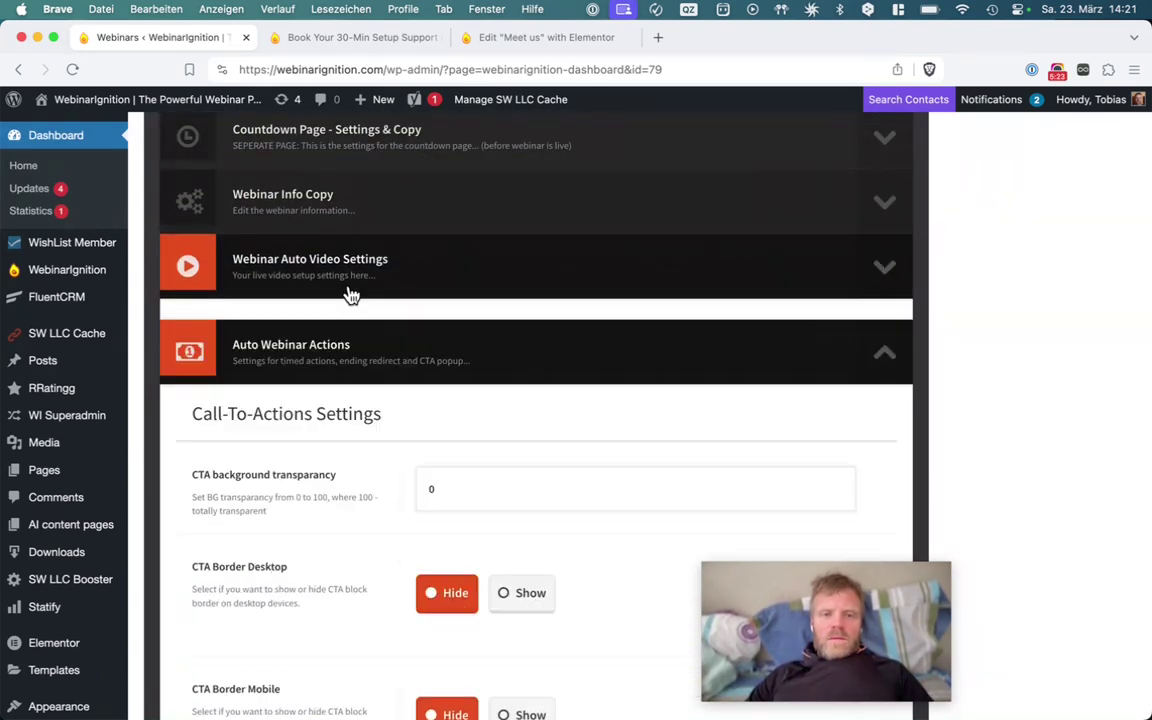
# Collapse Auto Webinar Actions and look through the Modern webinar tabs and Live Give Away sections.
pyautogui.scroll(-1, 347, 291)
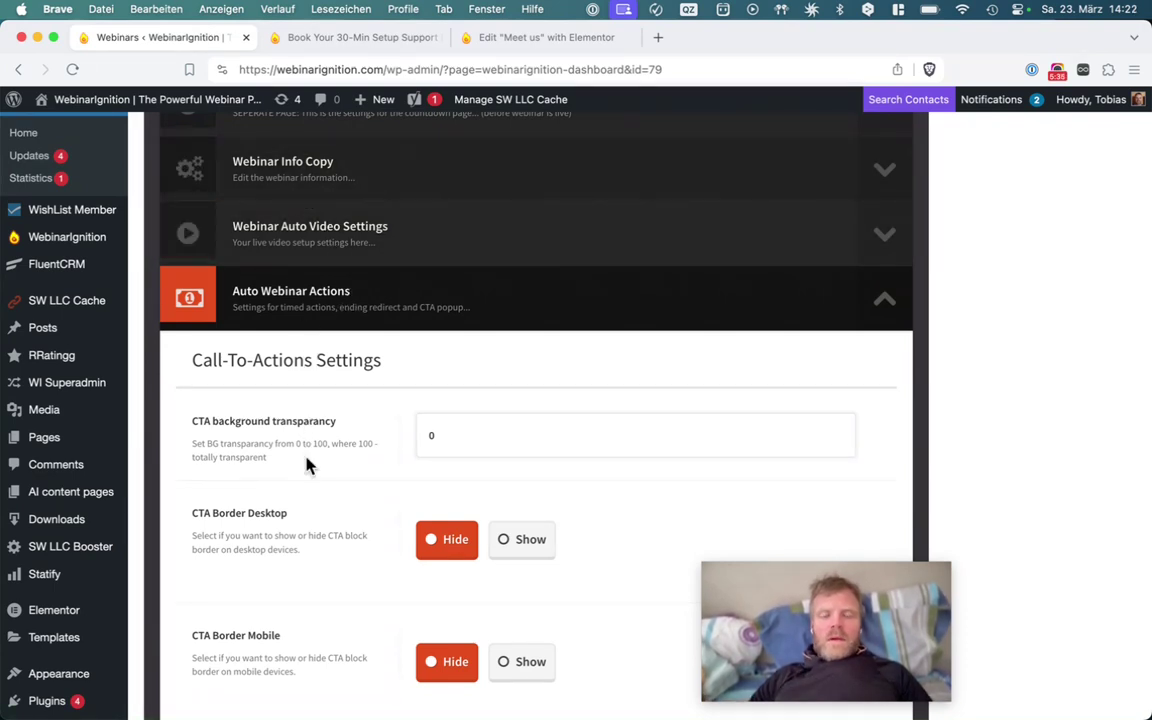
pyautogui.click(316, 326)
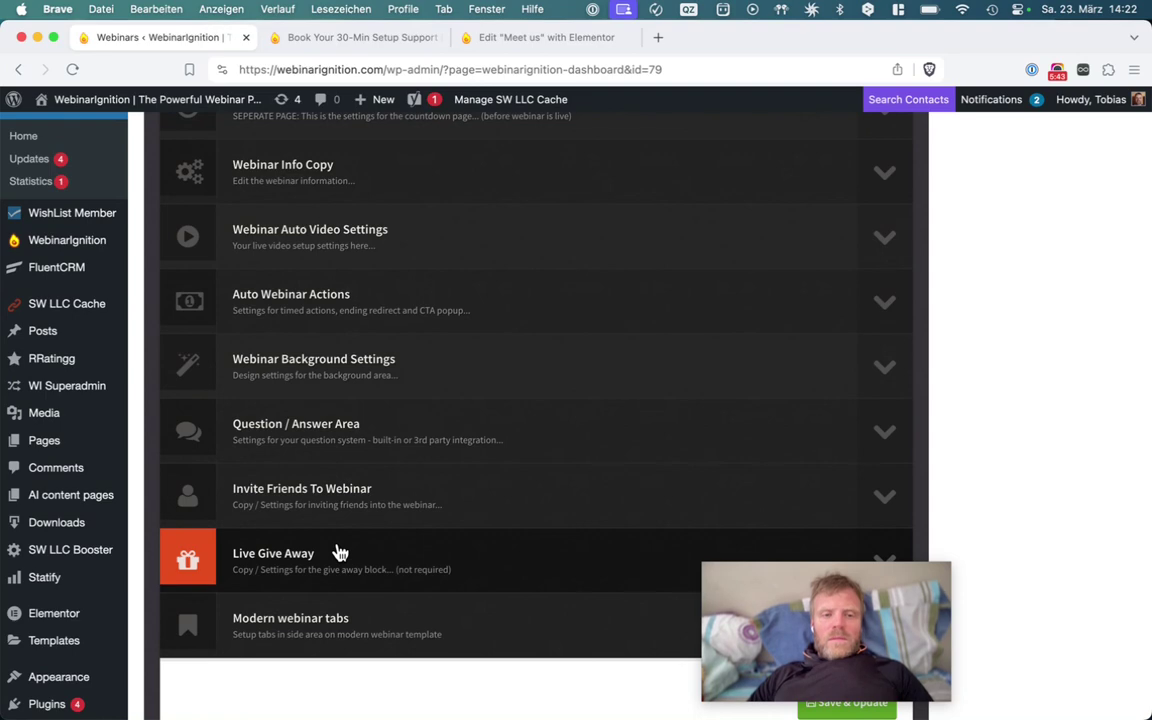
pyautogui.click(338, 625)
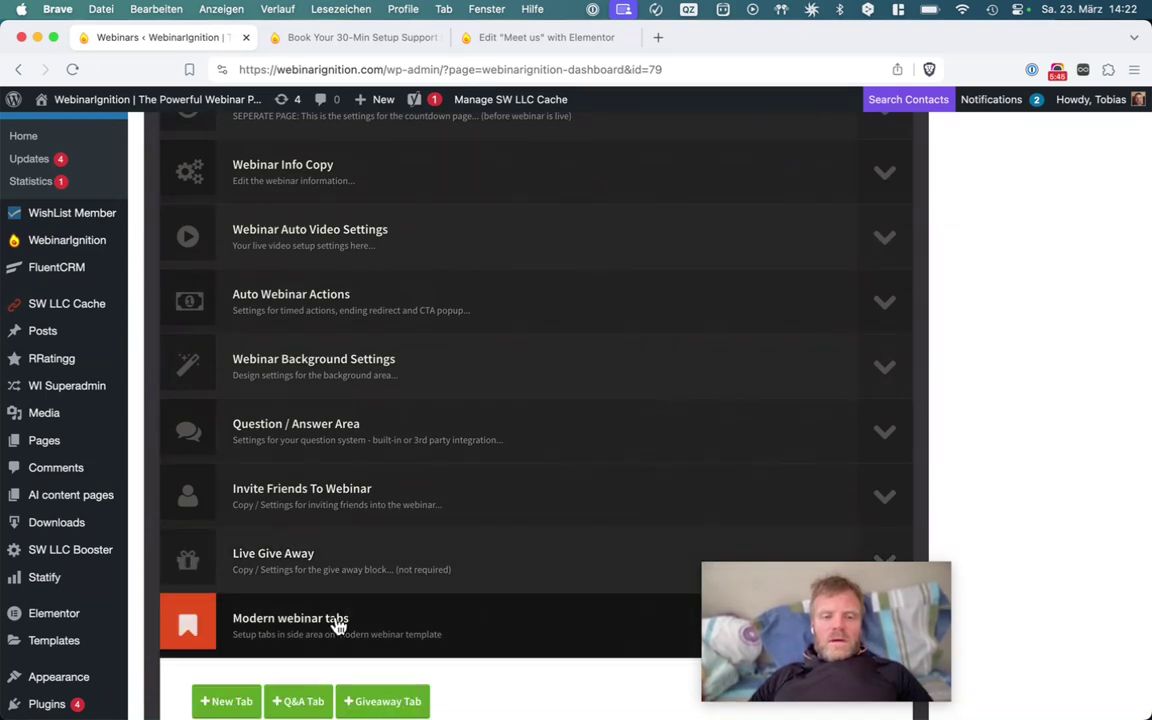
pyautogui.scroll(-3, 334, 625)
pyautogui.click(345, 293)
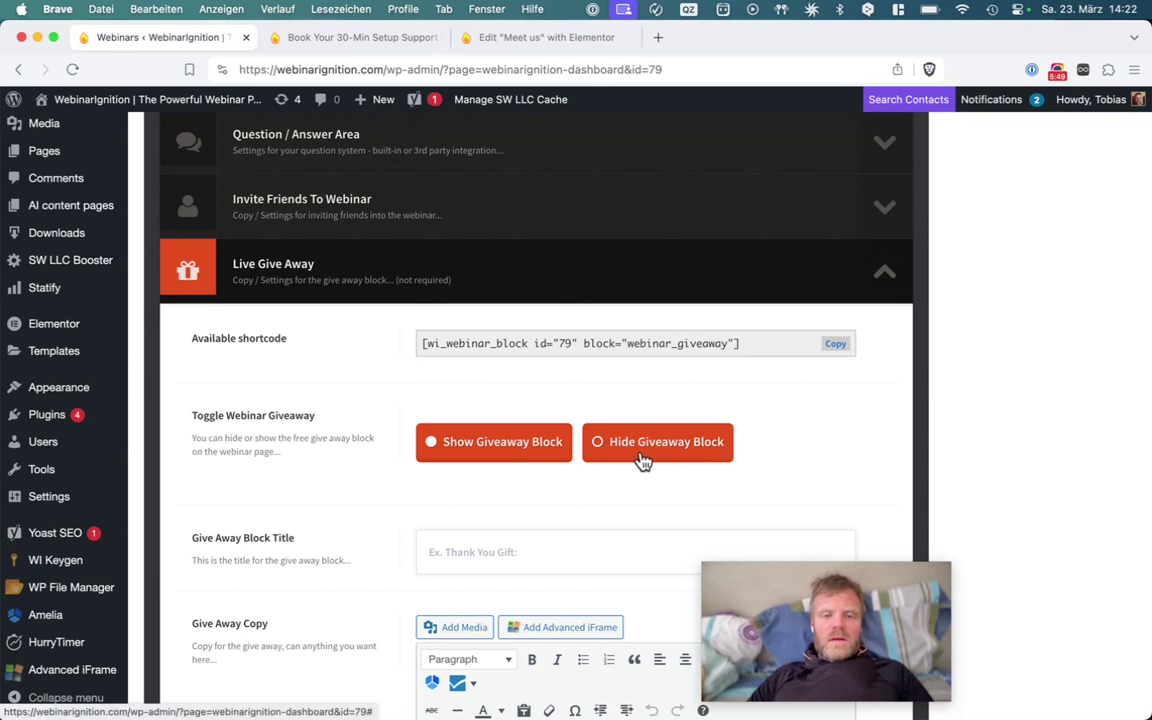
pyautogui.click(406, 274)
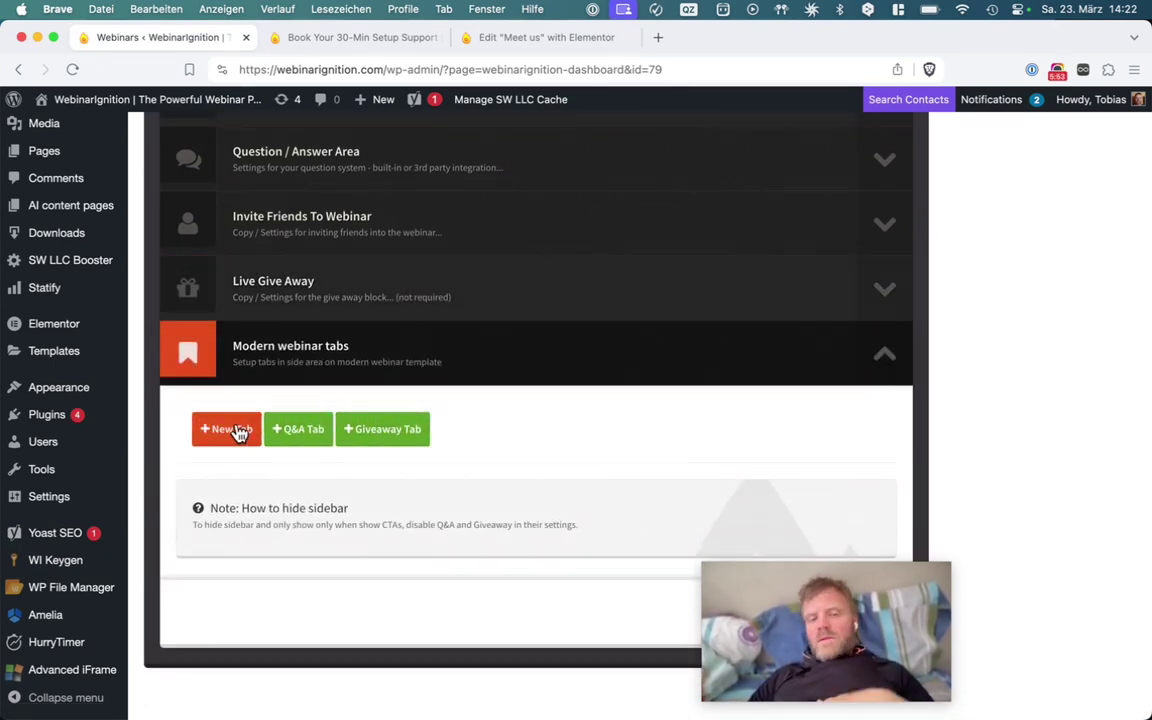
# Expand the Auto Webinar Actions section and briefly check the Question / Answer Area section below it.
pyautogui.scroll(5, 240, 432)
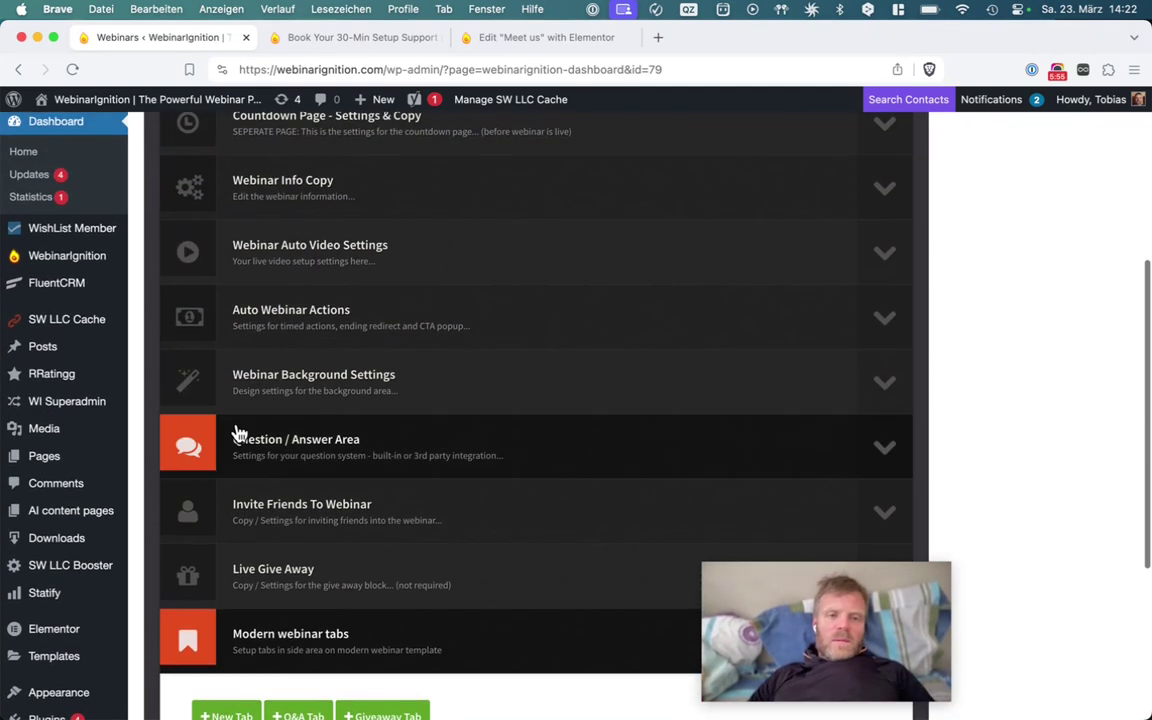
pyautogui.click(320, 320)
pyautogui.scroll(-6, 322, 325)
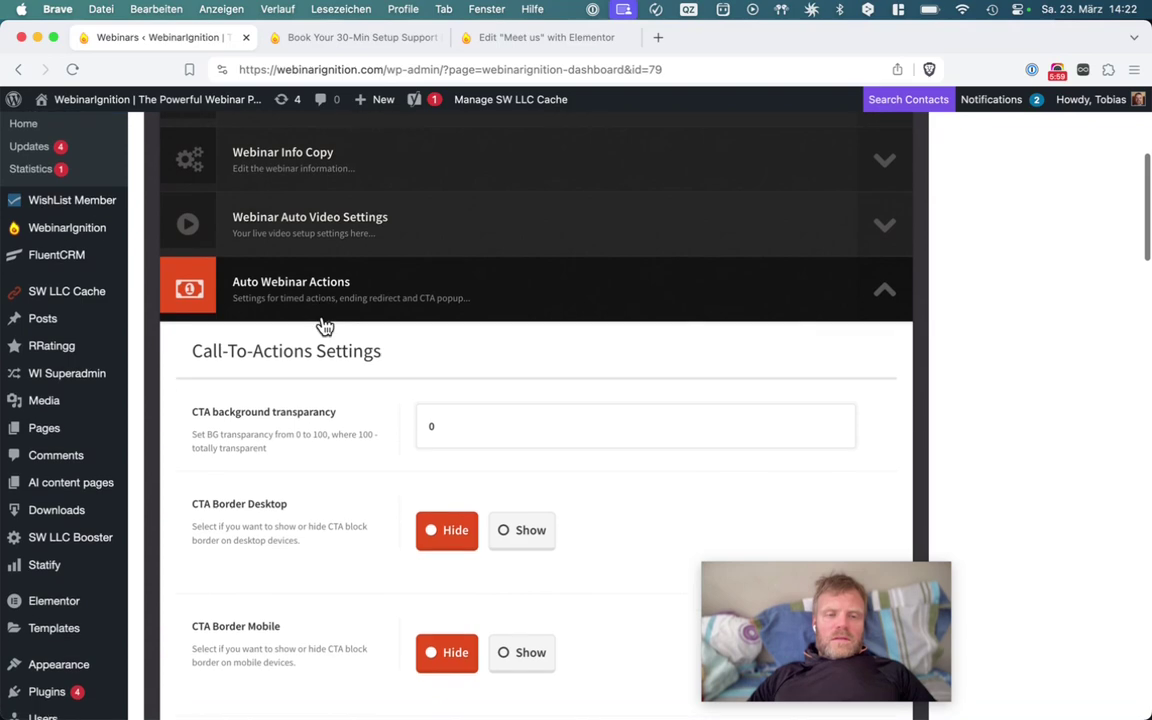
pyautogui.scroll(-20, 322, 325)
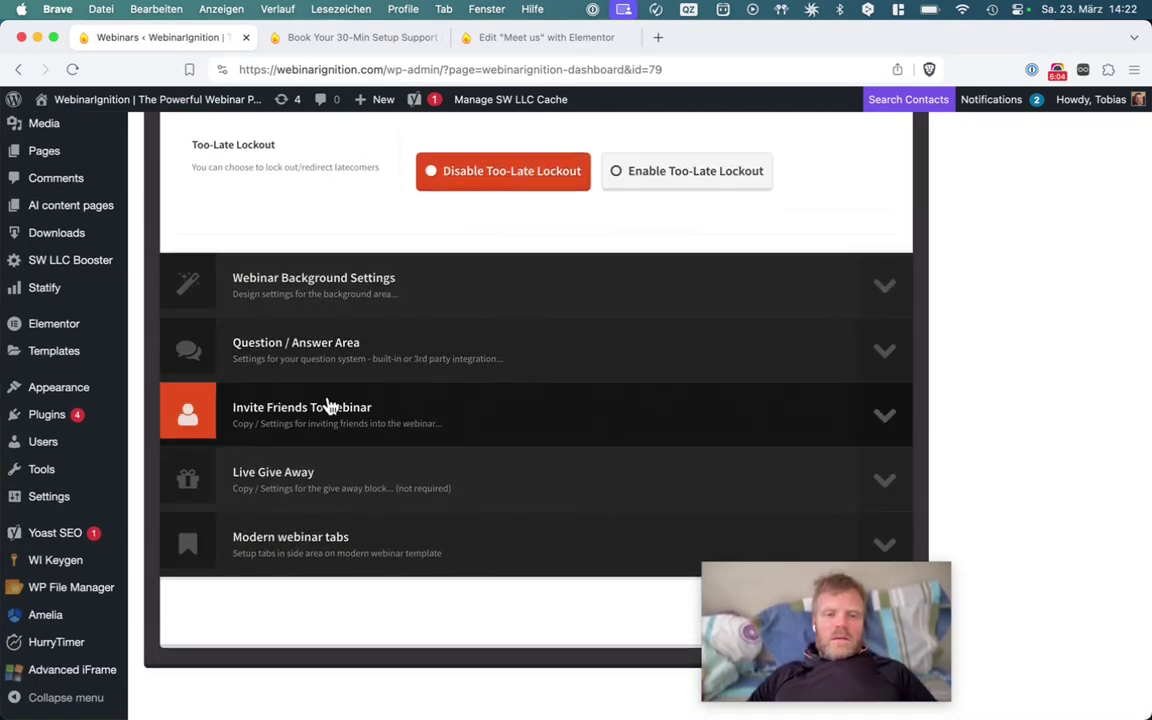
pyautogui.click(347, 362)
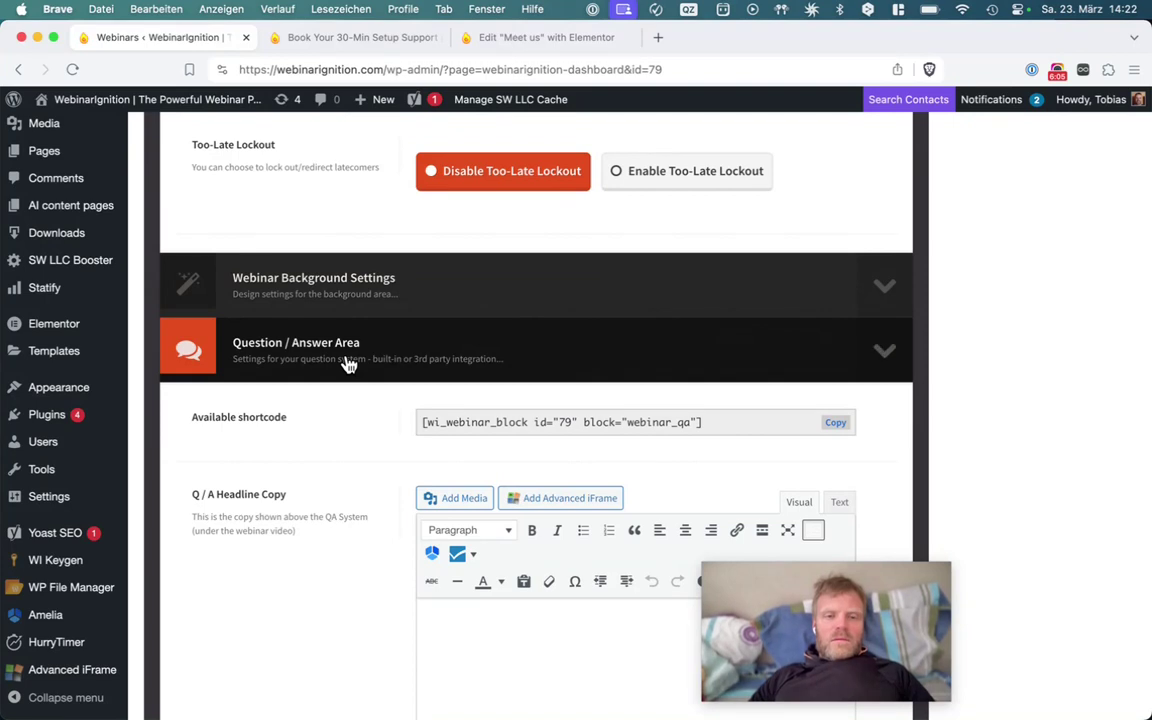
pyautogui.click(347, 362)
# Set Toggle Webinar Giveaway to Hide Giveaway Block in the Live Give Away section.
pyautogui.click(339, 476)
pyautogui.scroll(-3, 340, 477)
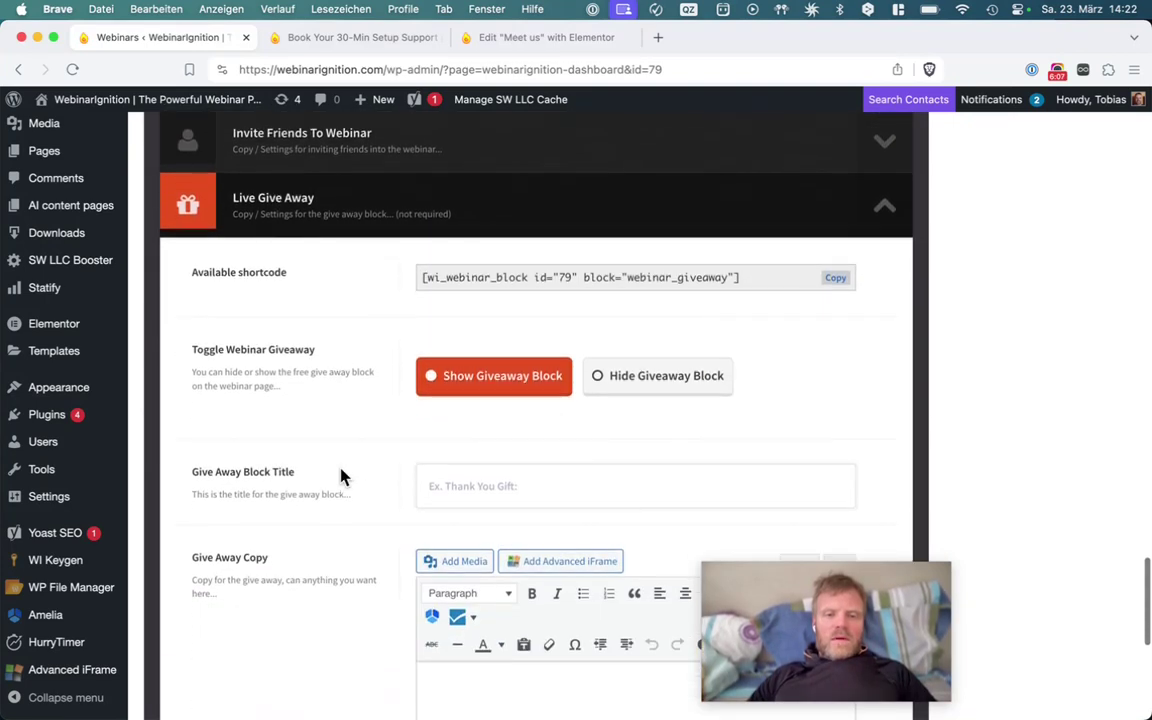
pyautogui.click(638, 385)
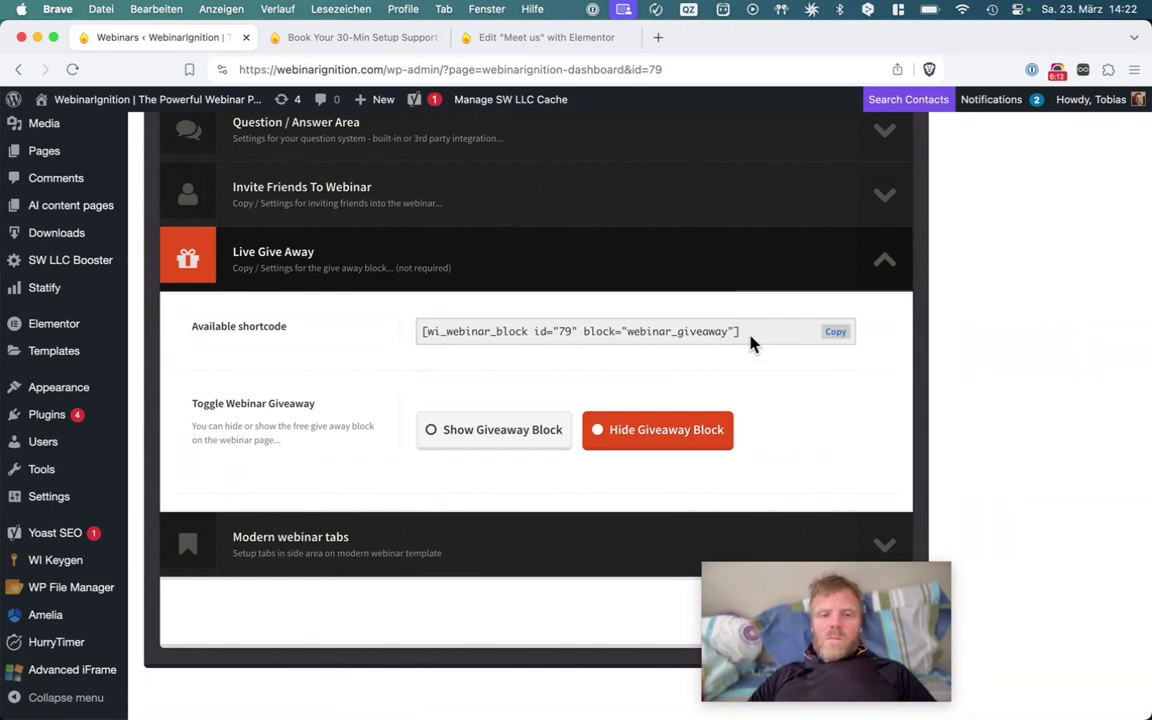
# Set the default CTA's Action Time Show to 00:05 and its Action Time Hide to 02:05.
pyautogui.scroll(10, 509, 388)
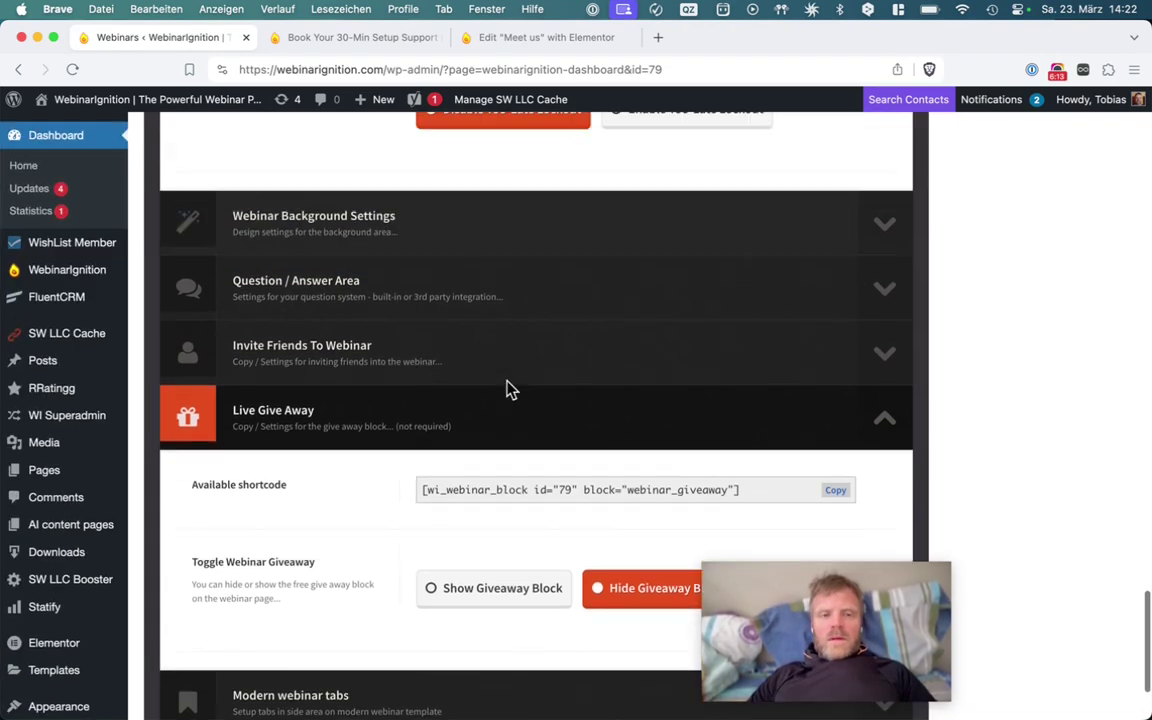
pyautogui.scroll(10, 509, 388)
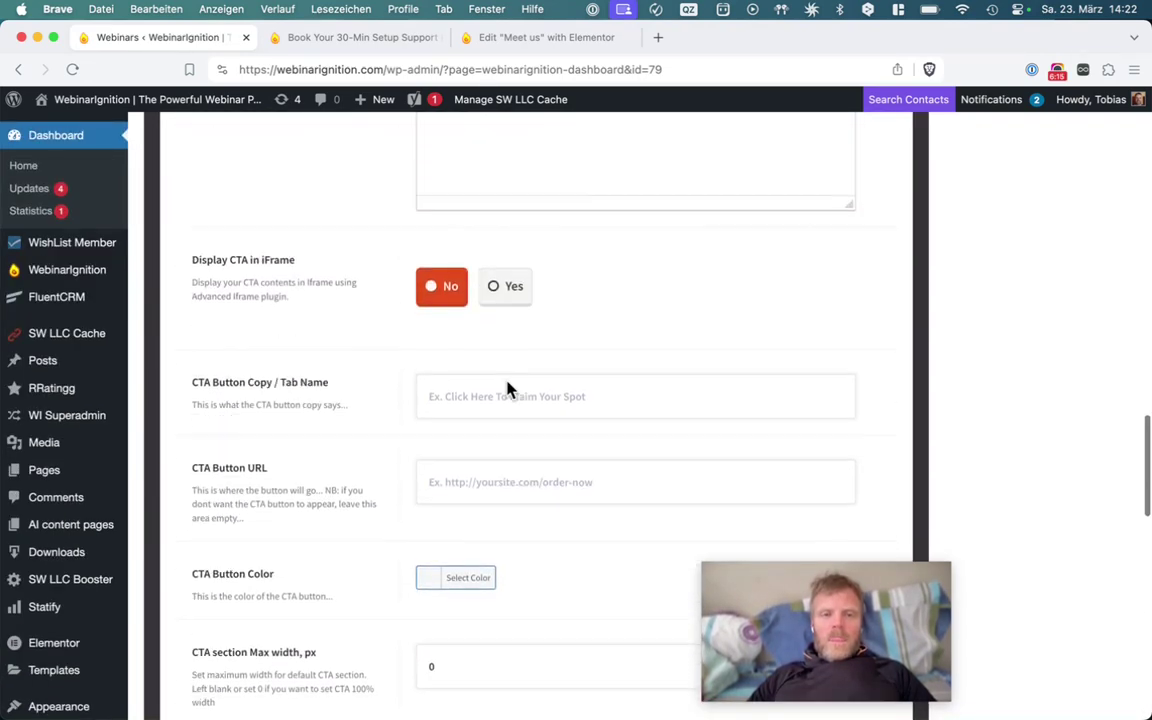
pyautogui.scroll(5, 509, 388)
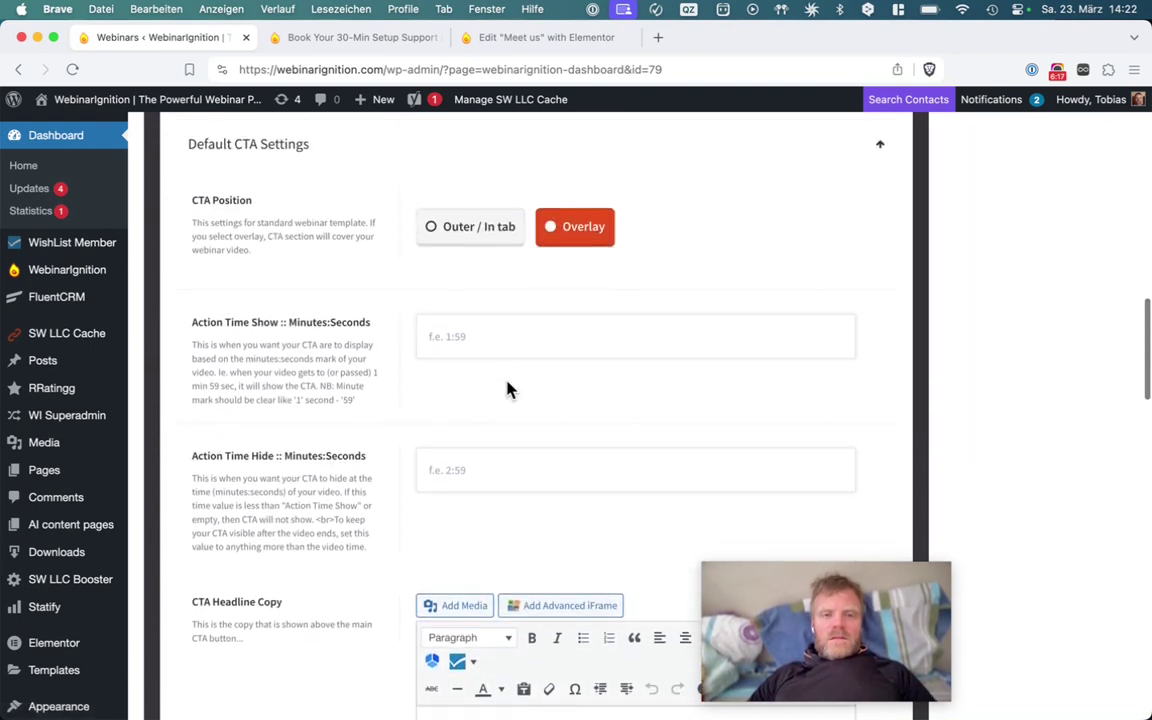
pyautogui.click(431, 383)
pyautogui.write('00:05')
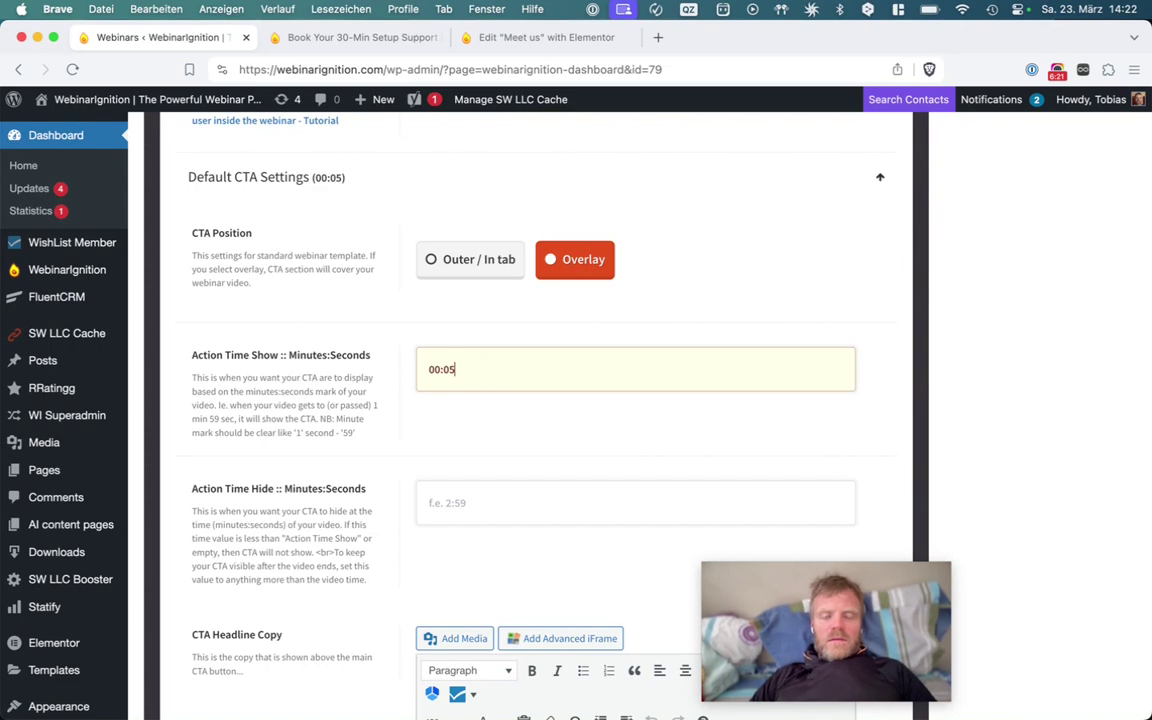
pyautogui.click(431, 511)
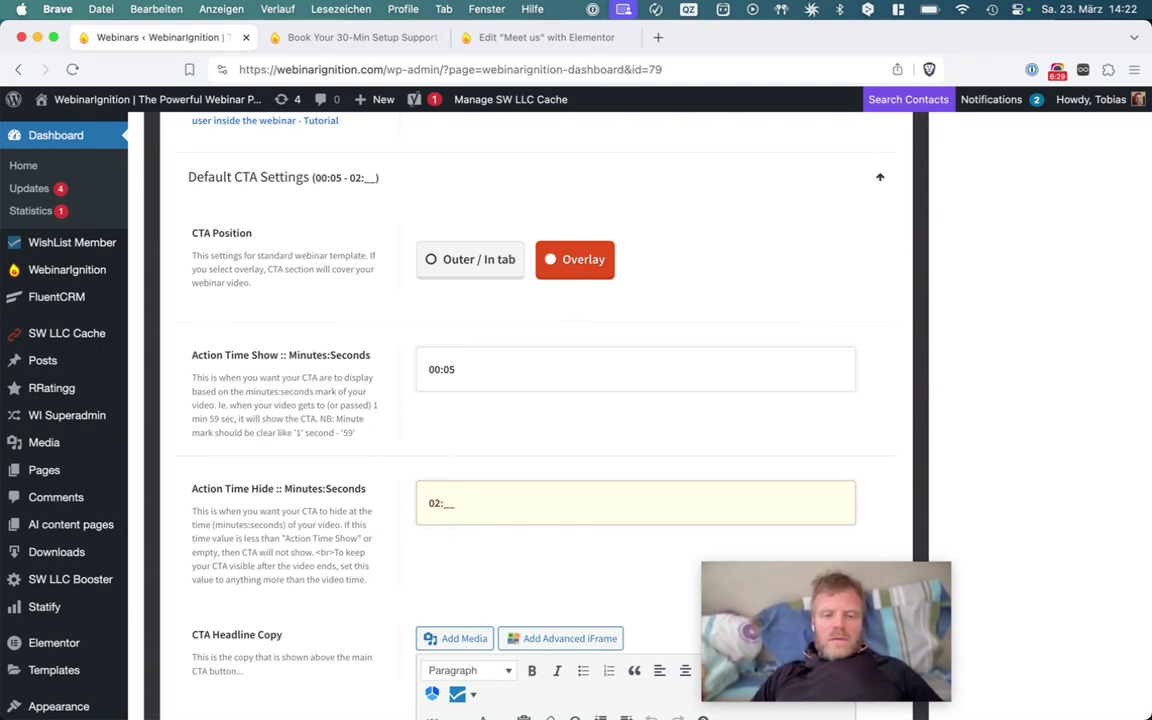
pyautogui.click(474, 543)
# Place the cursor in the CTA Headline Copy editor, and view the live appointment booking page with its chat popup dismissed.
pyautogui.scroll(-5, 472, 543)
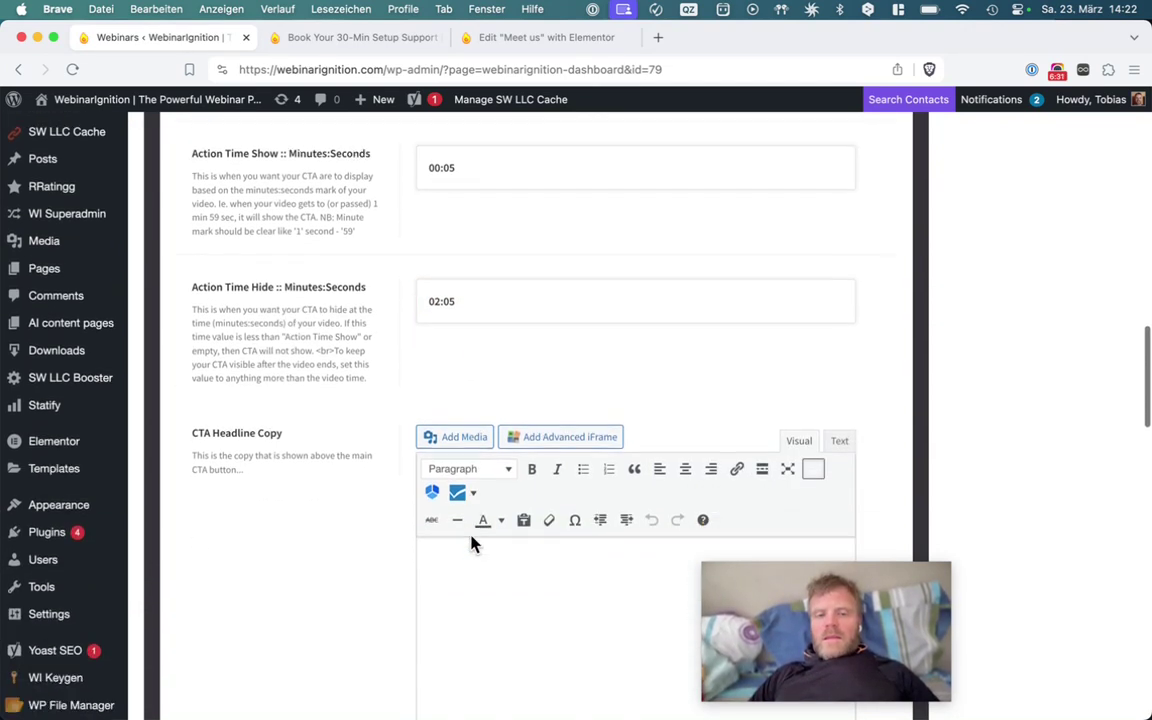
pyautogui.click(485, 518)
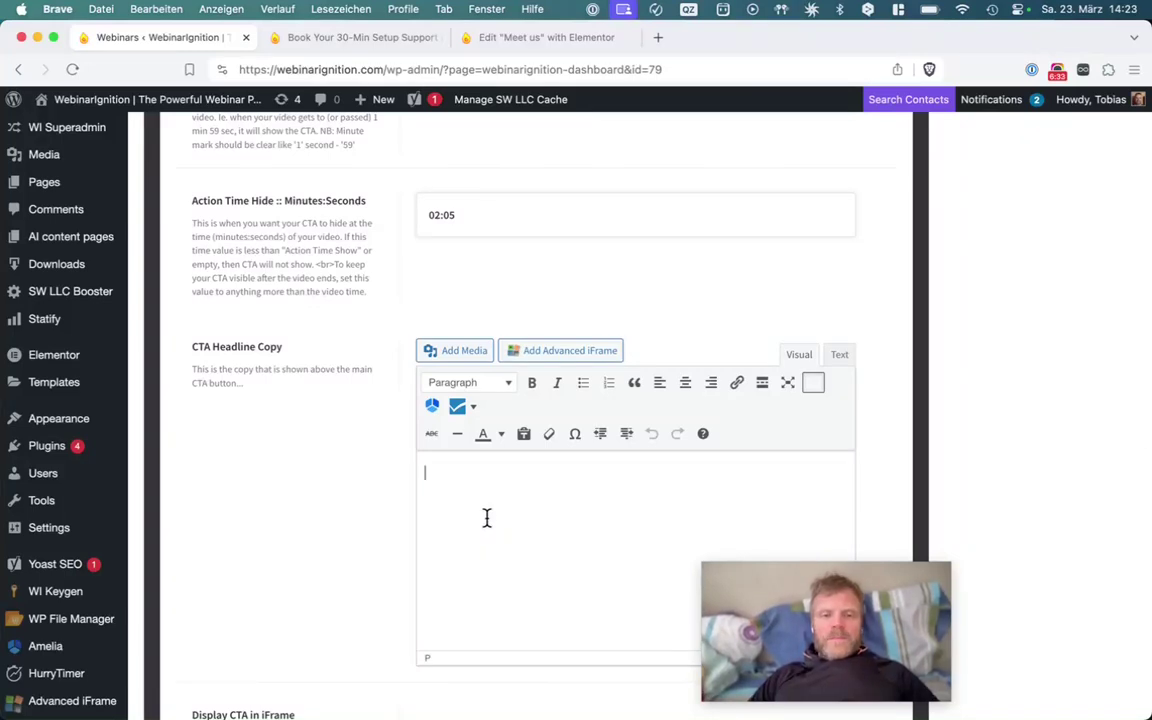
pyautogui.click(398, 38)
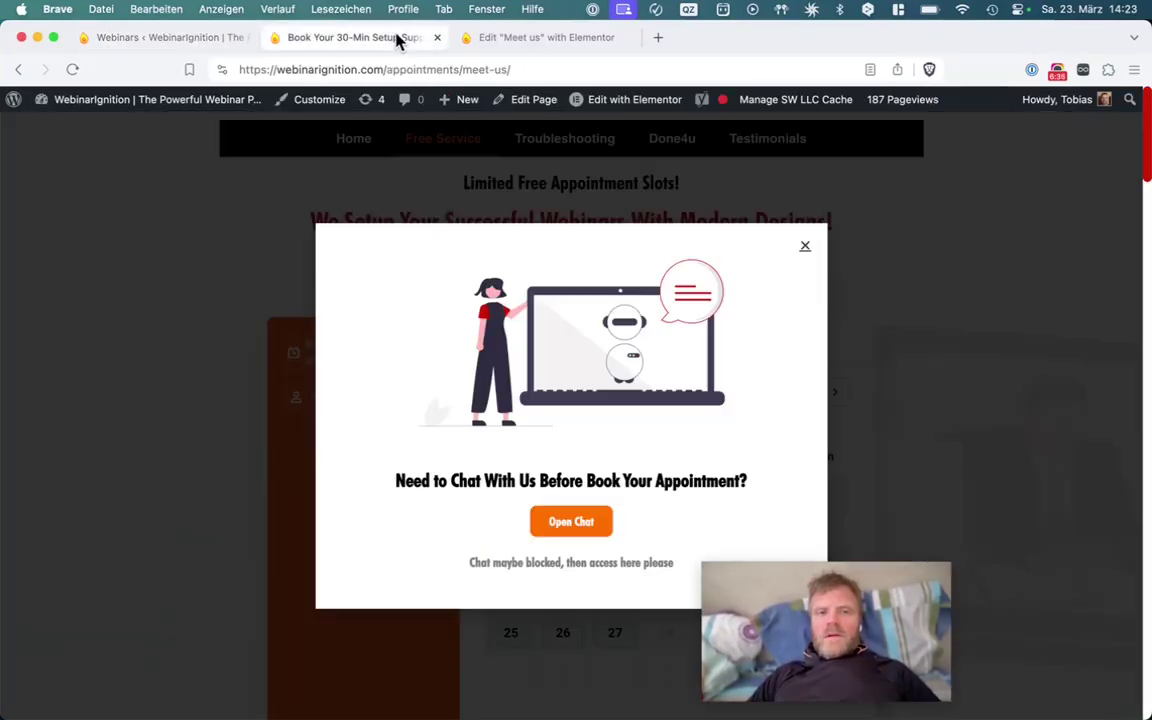
pyautogui.click(536, 170)
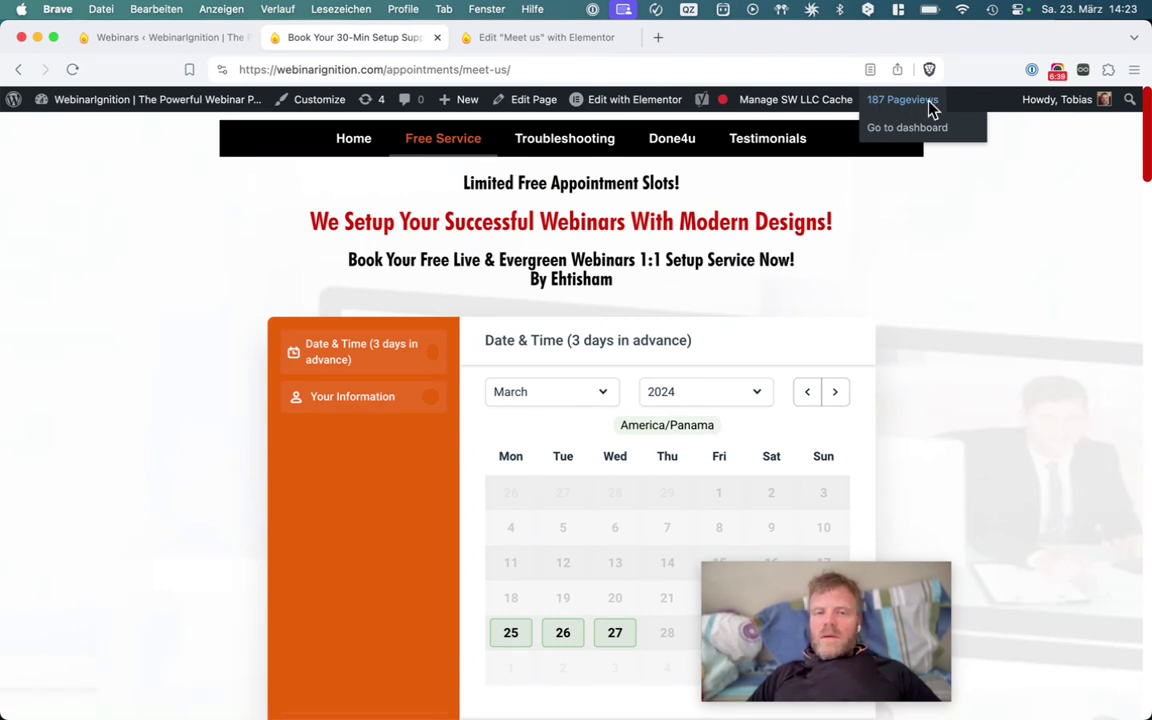
pyautogui.moveTo(259, 185); pyautogui.dragTo(630, 295)
pyautogui.click(630, 295)
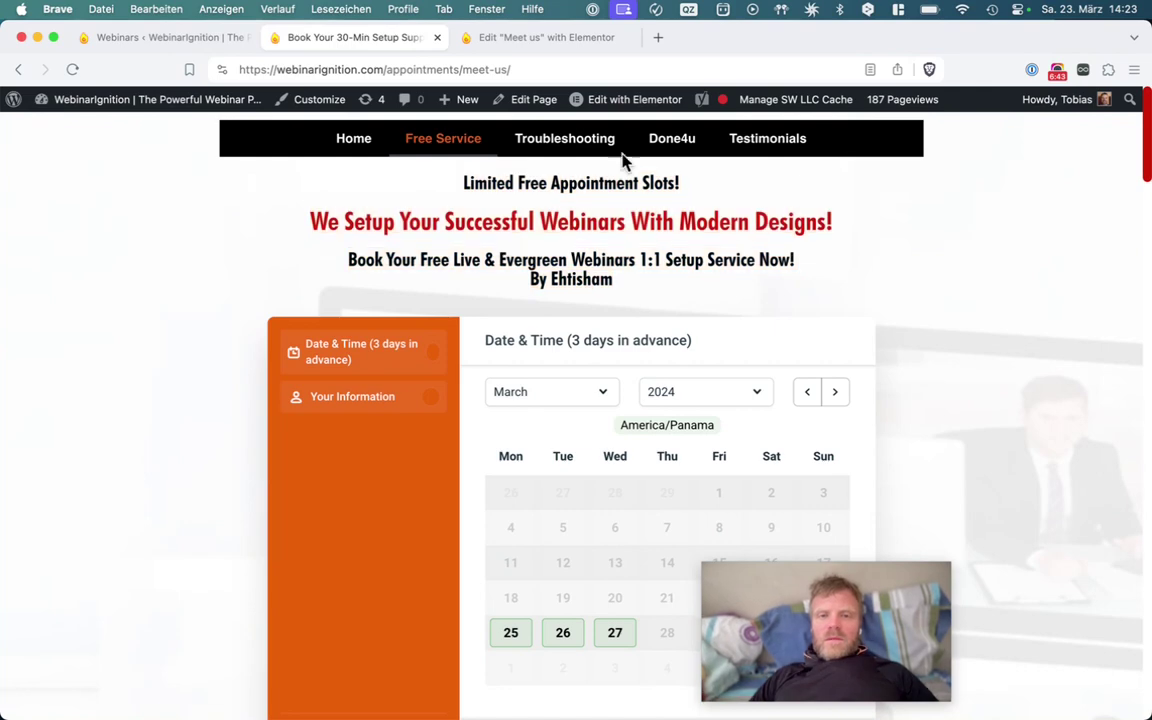
# Copy the shortcode [ameliastepbooking service=2 employee=1 location=1] from the "Meet us" page in the Elementor editor.
pyautogui.click(548, 40)
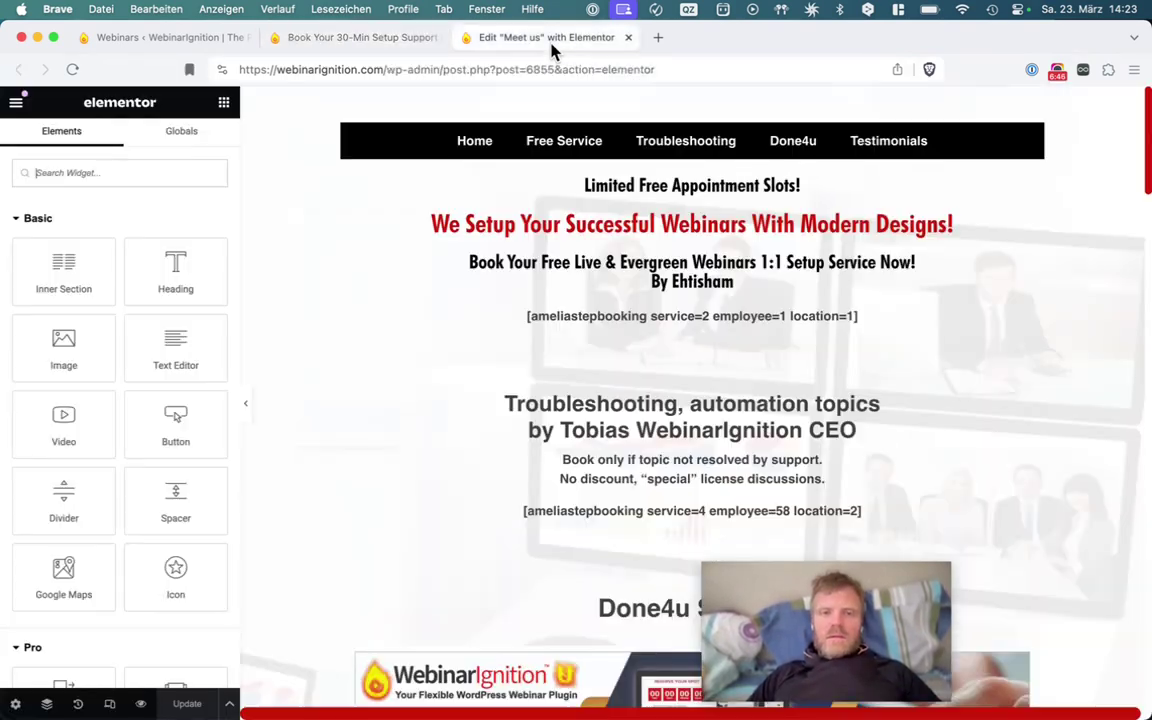
pyautogui.tripleClick(620, 314)
pyautogui.press('super+c')
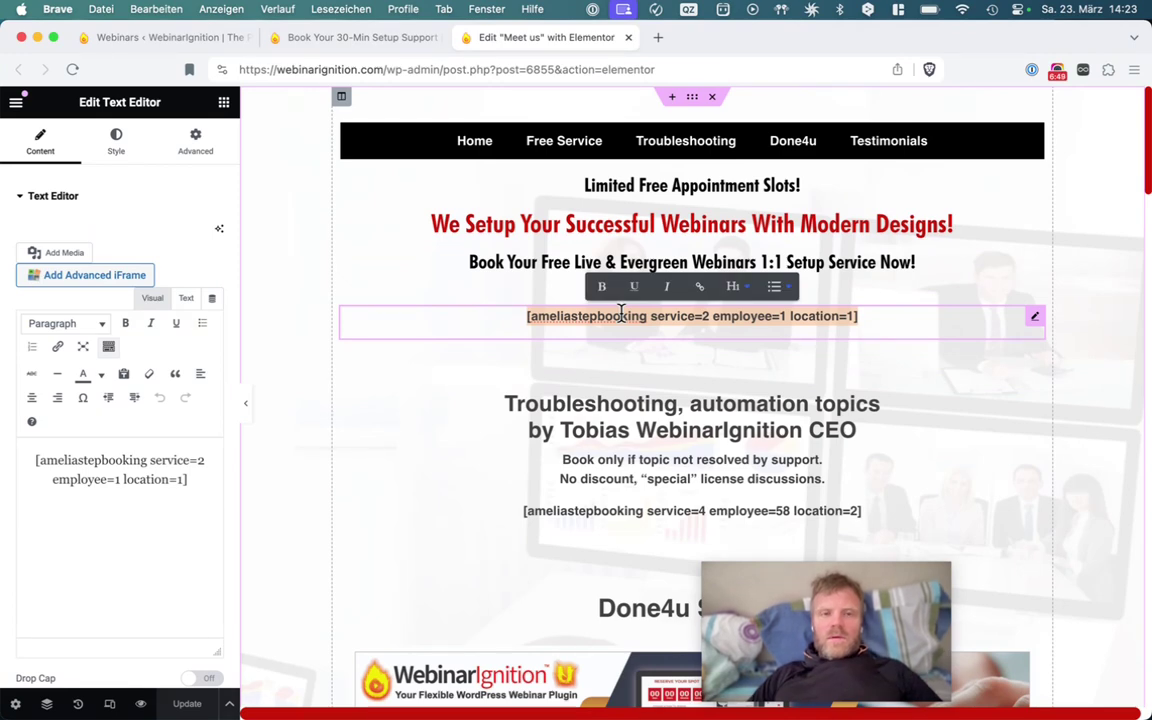
# Paste the [ameliastepbooking service=2 employee=1 location=1] shortcode into the webinar's CTA Headline Copy and center it.
pyautogui.click(375, 40)
pyautogui.click(210, 37)
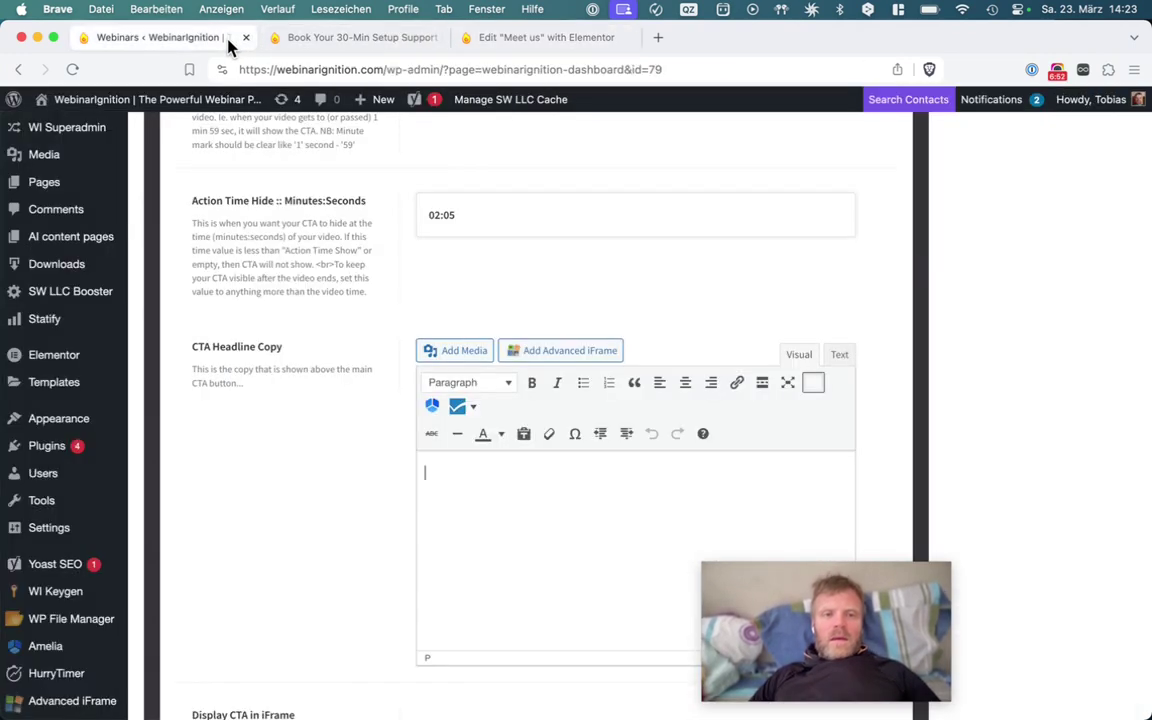
pyautogui.press('super+v')
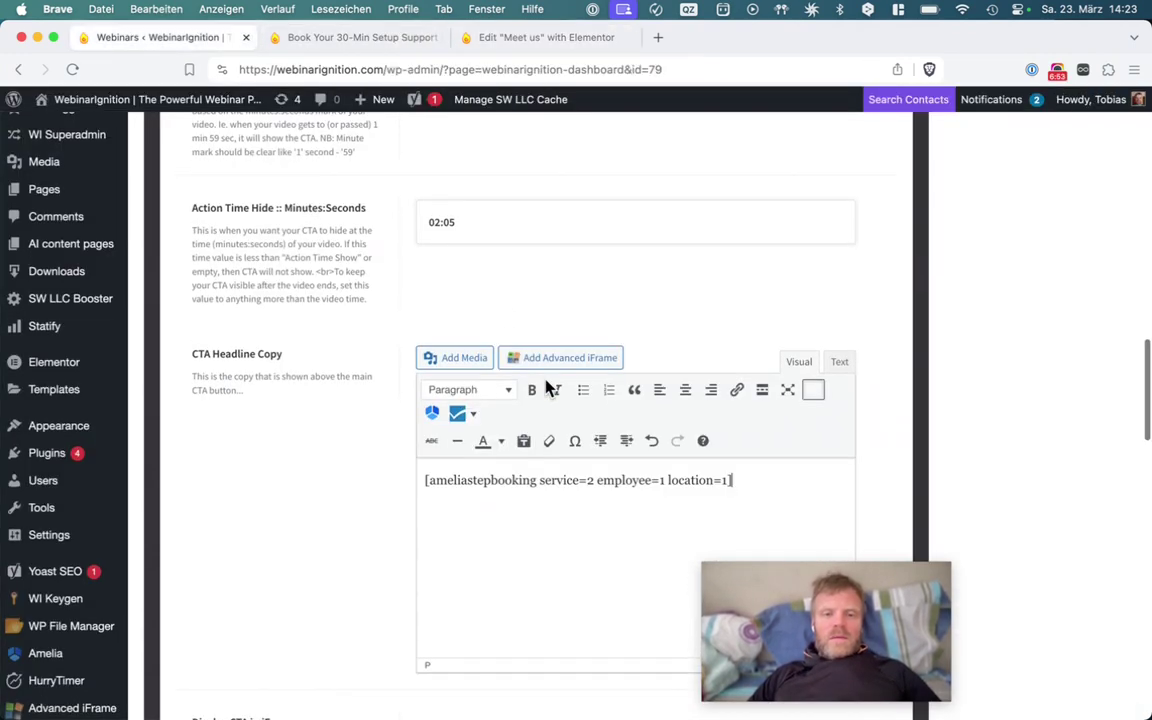
pyautogui.click(686, 392)
# Set Display CTA in iFrame to Yes for the default CTA.
pyautogui.scroll(-5, 688, 400)
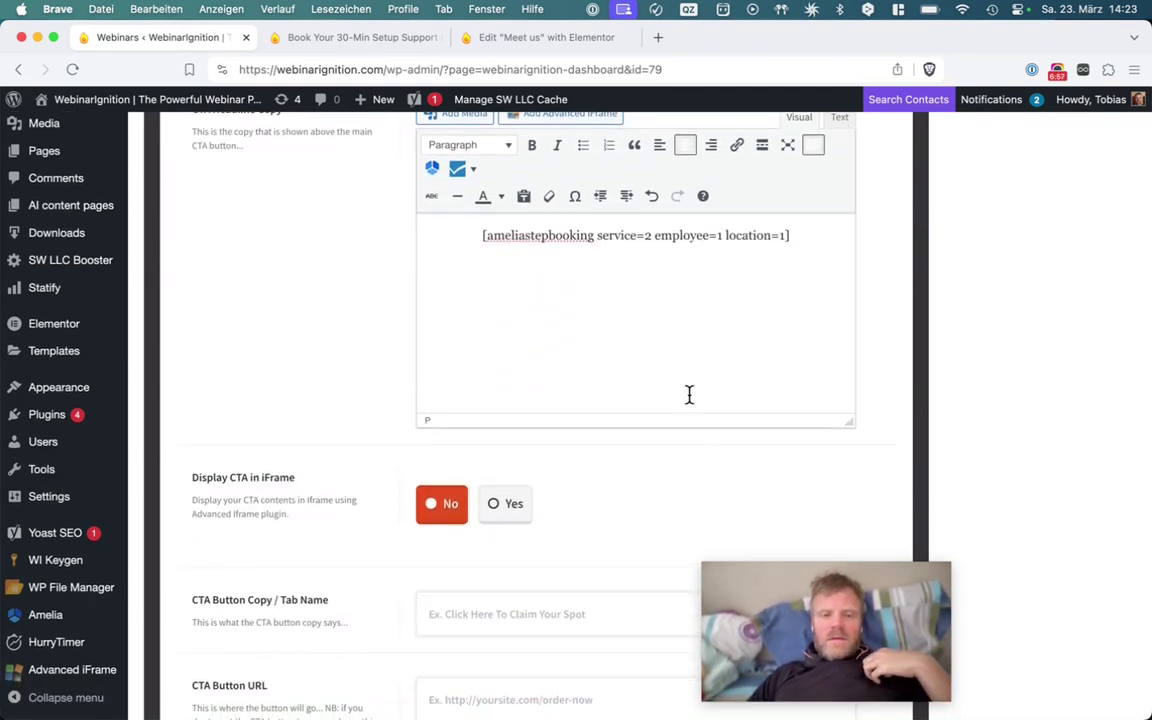
pyautogui.scroll(-3, 689, 395)
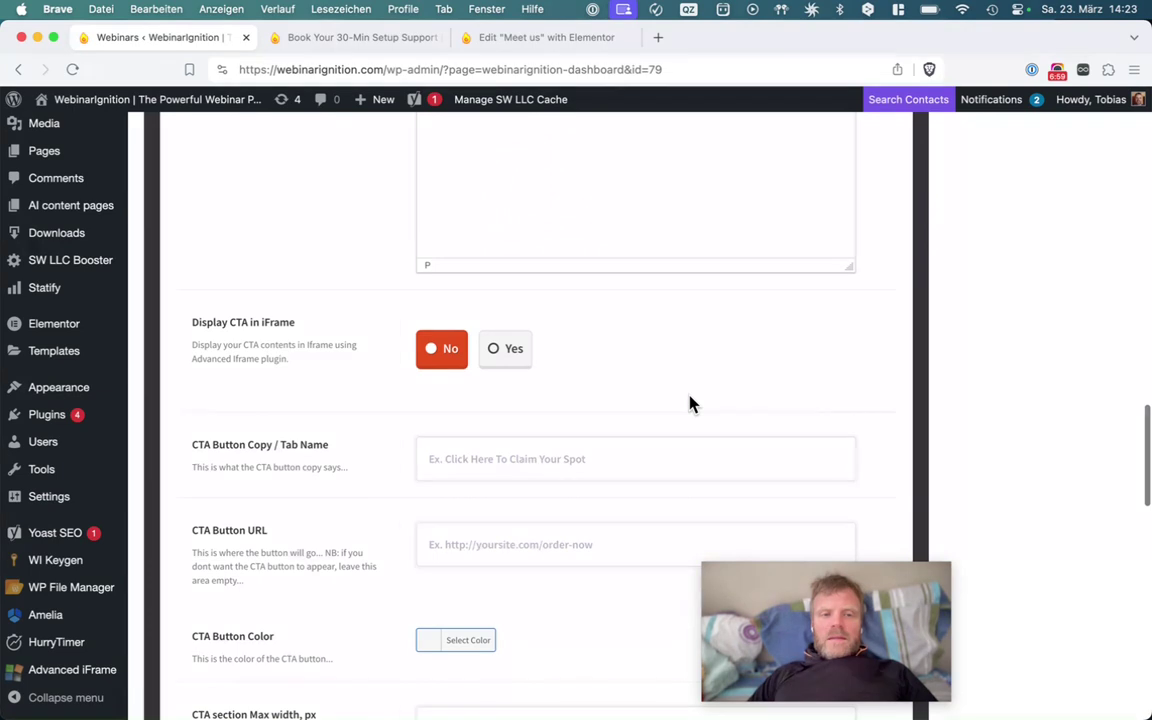
pyautogui.moveTo(530, 354); pyautogui.dragTo(195, 333)
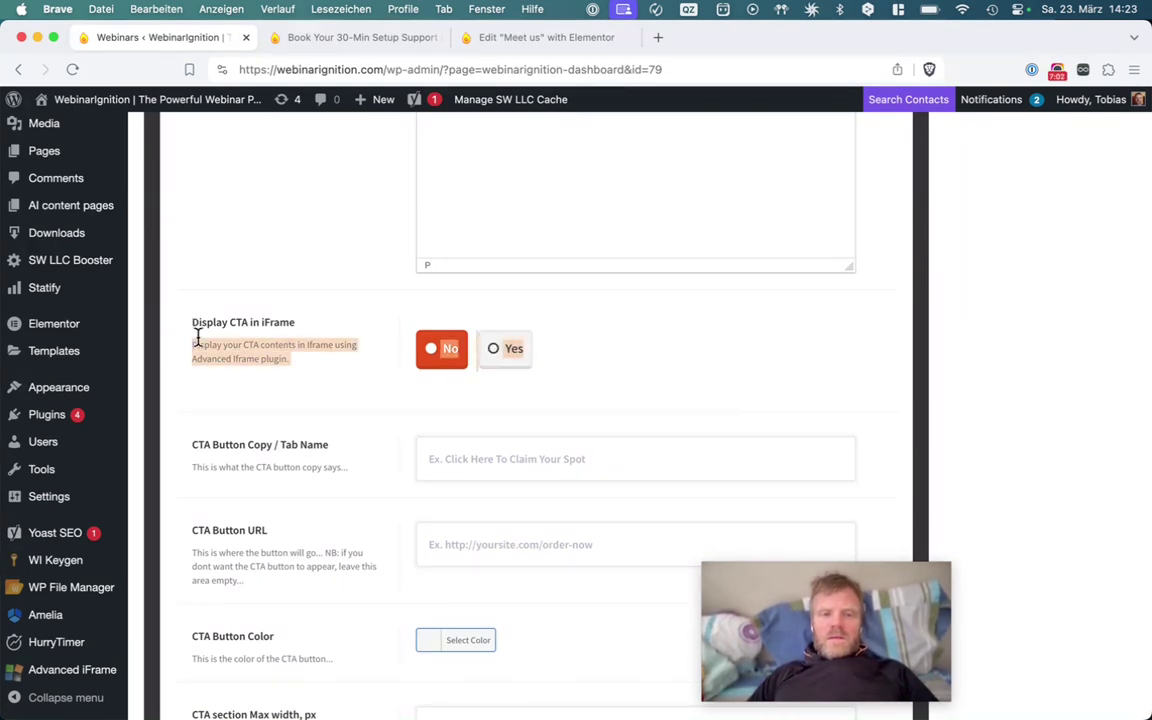
pyautogui.click(193, 330)
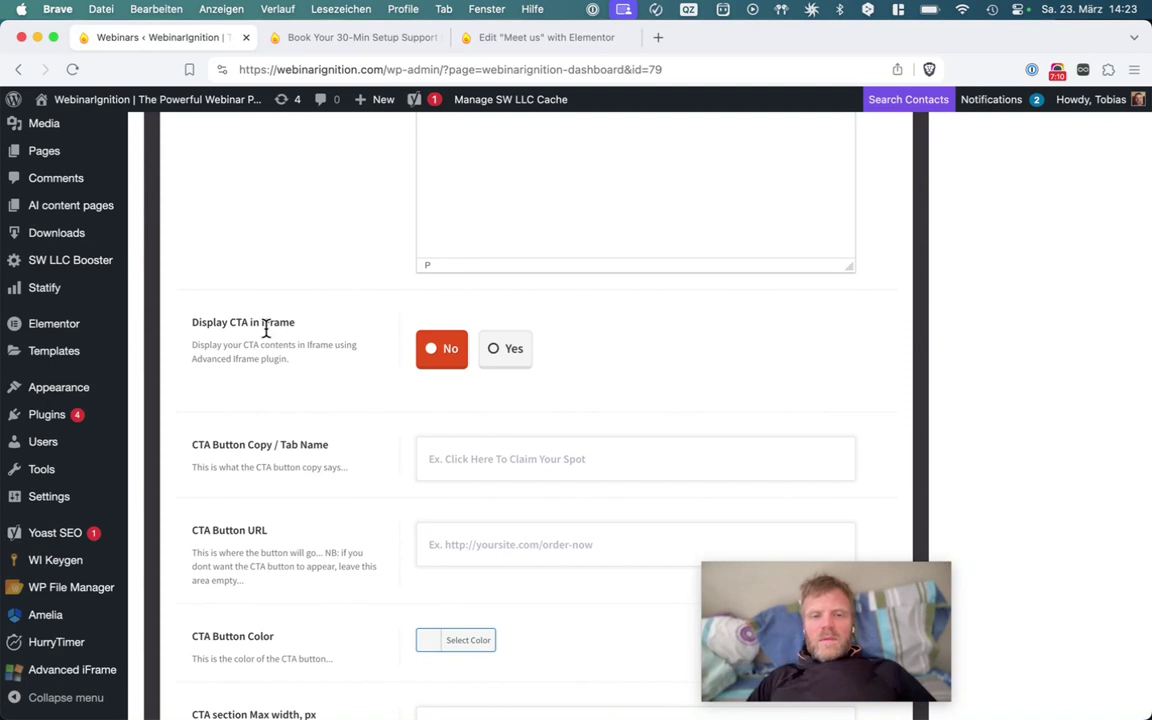
pyautogui.click(520, 373)
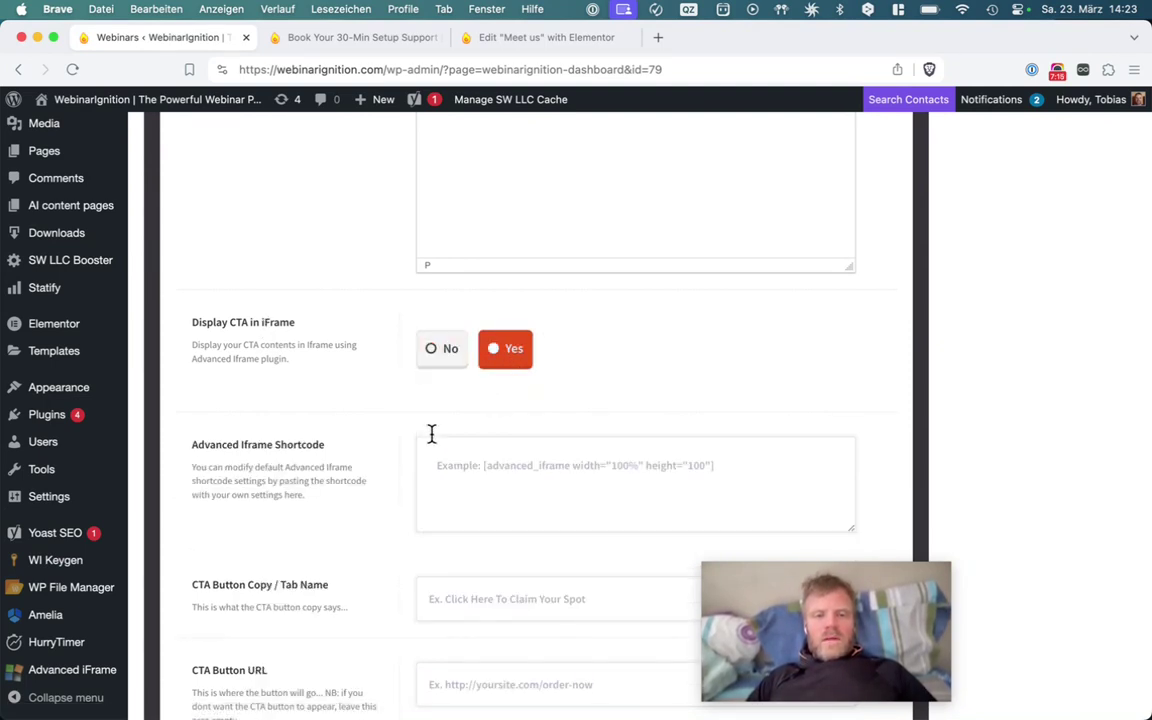
# Review the default CTA's headline shortcode, iFrame option, button fields, overlay position and show/hide times.
pyautogui.scroll(3, 560, 350)
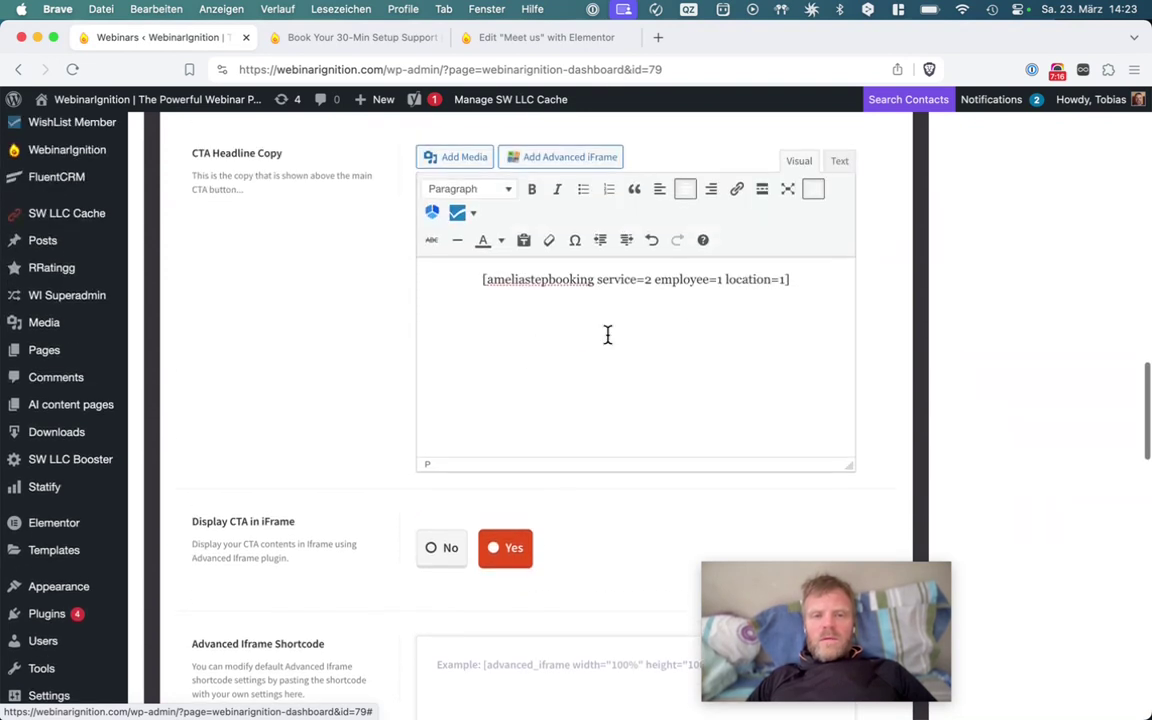
pyautogui.tripleClick(688, 287)
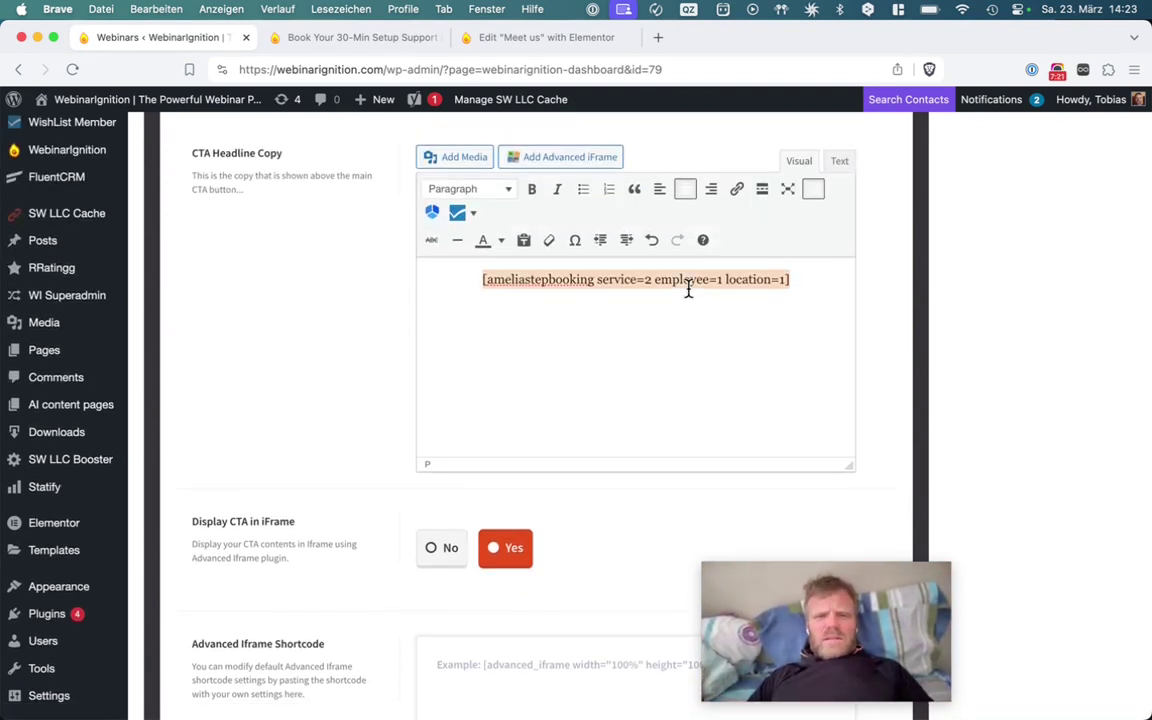
pyautogui.press('Right')
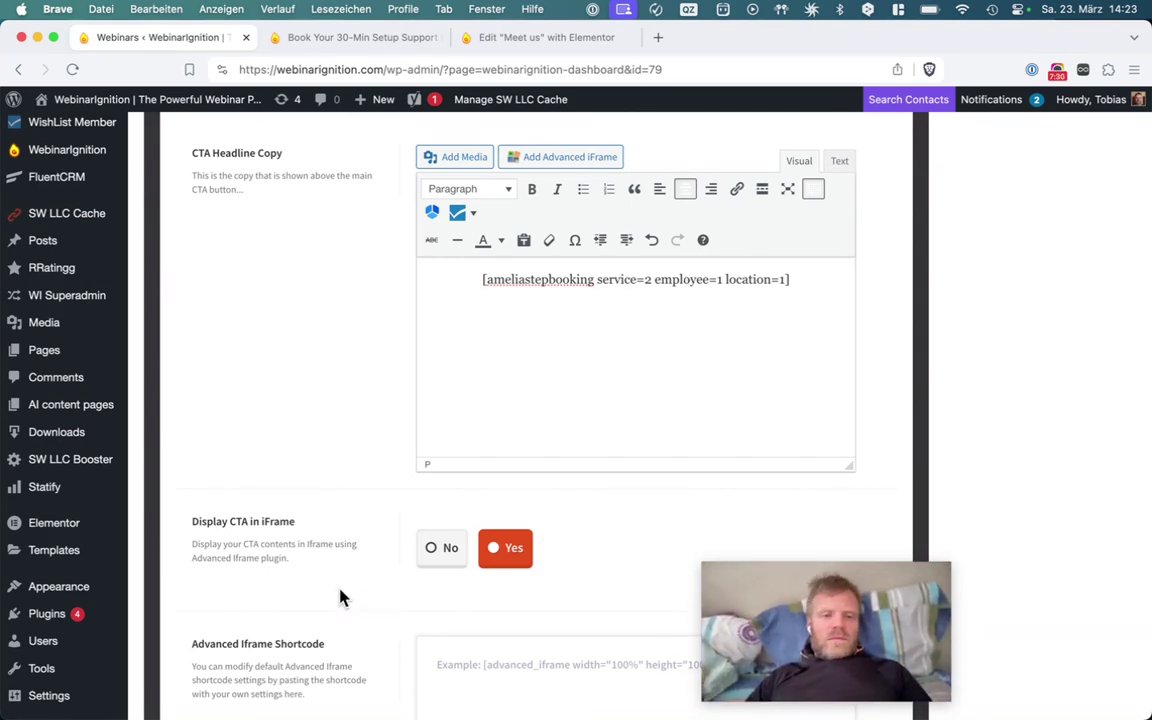
pyautogui.scroll(-5, 340, 597)
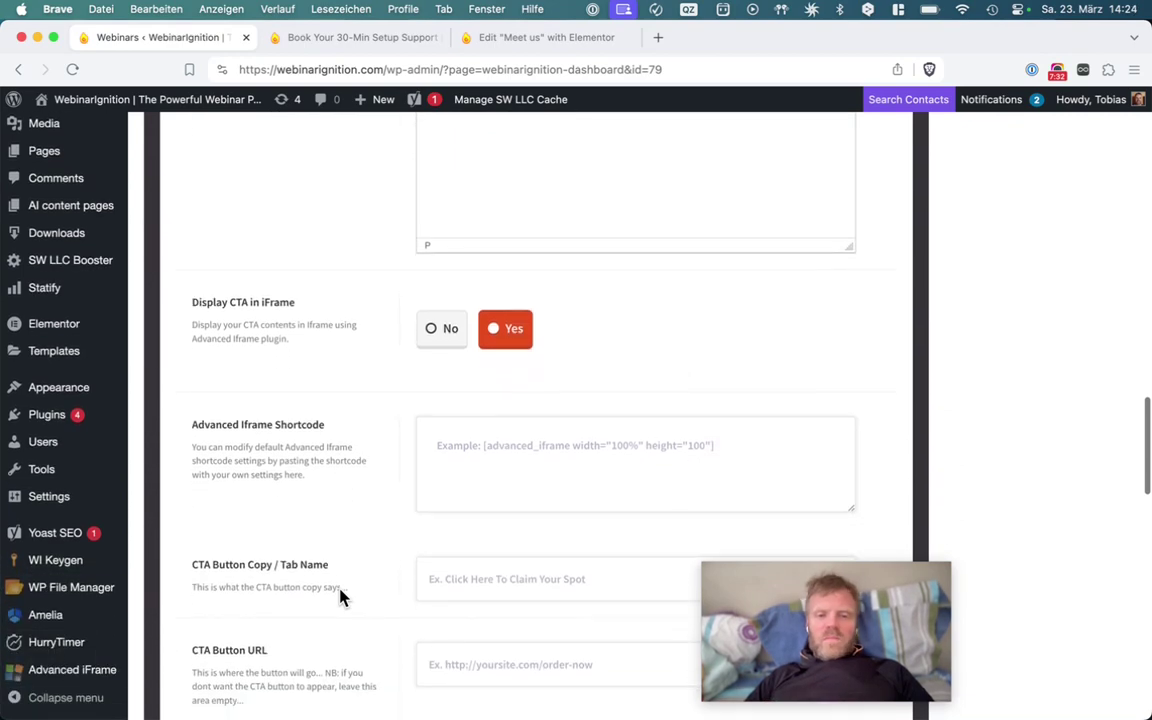
pyautogui.scroll(-6, 340, 597)
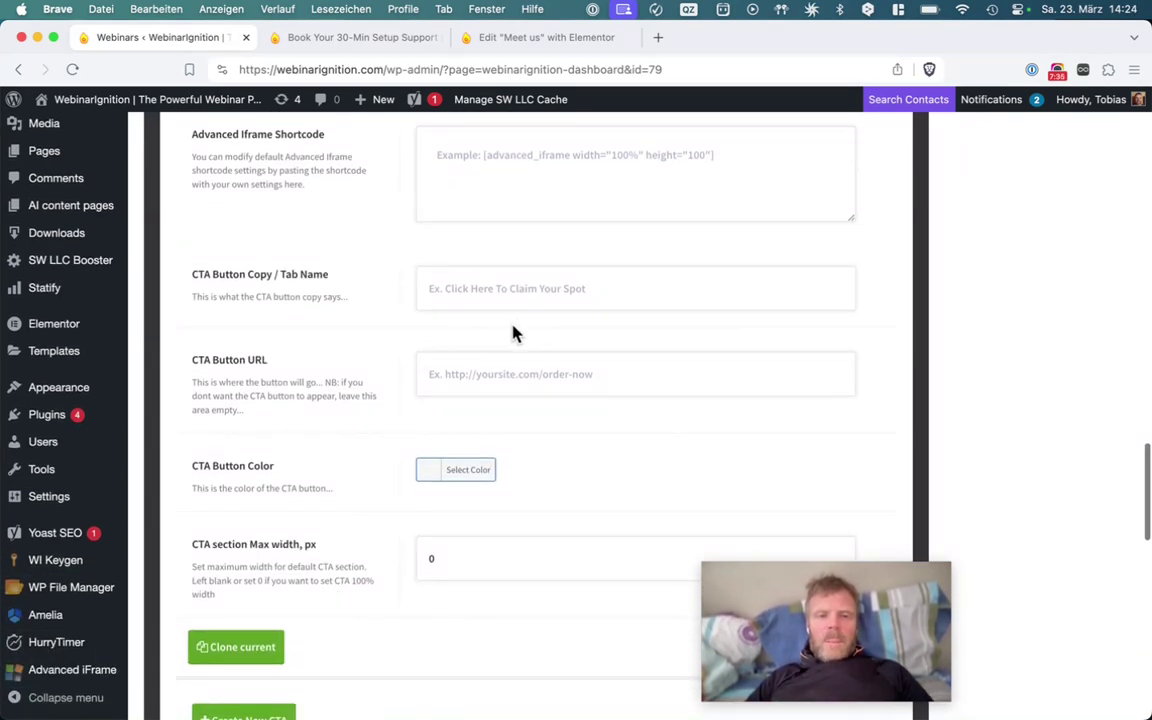
pyautogui.scroll(20, 528, 302)
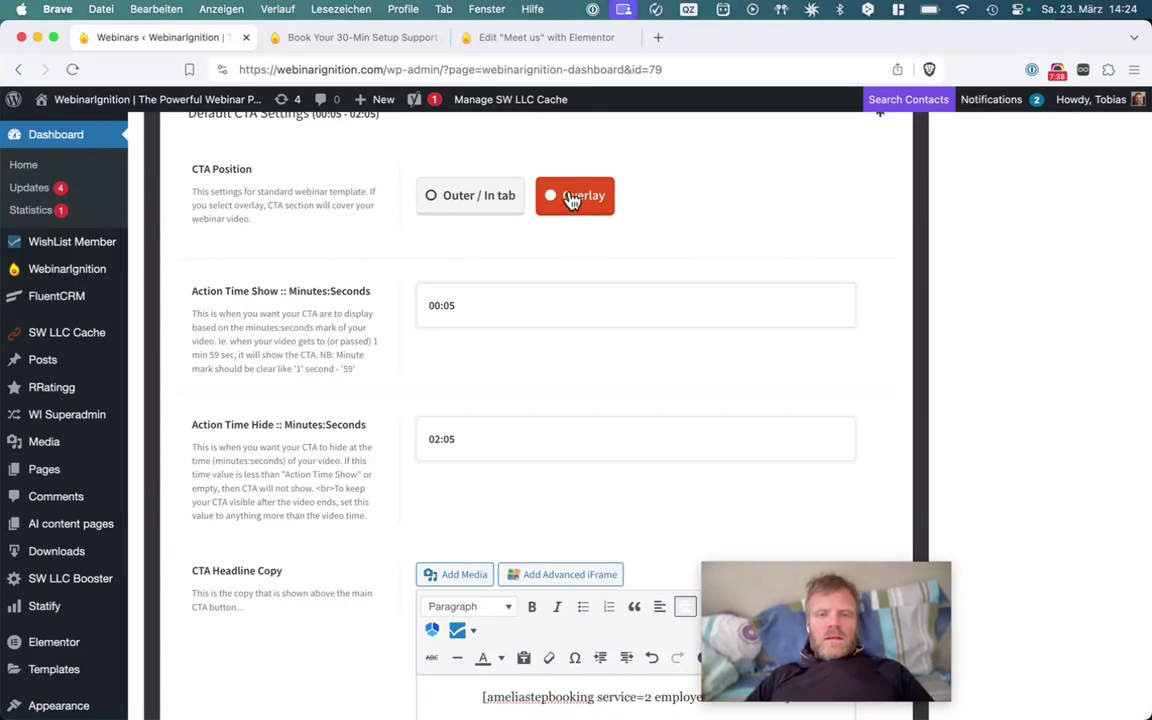
pyautogui.scroll(-18, 617, 207)
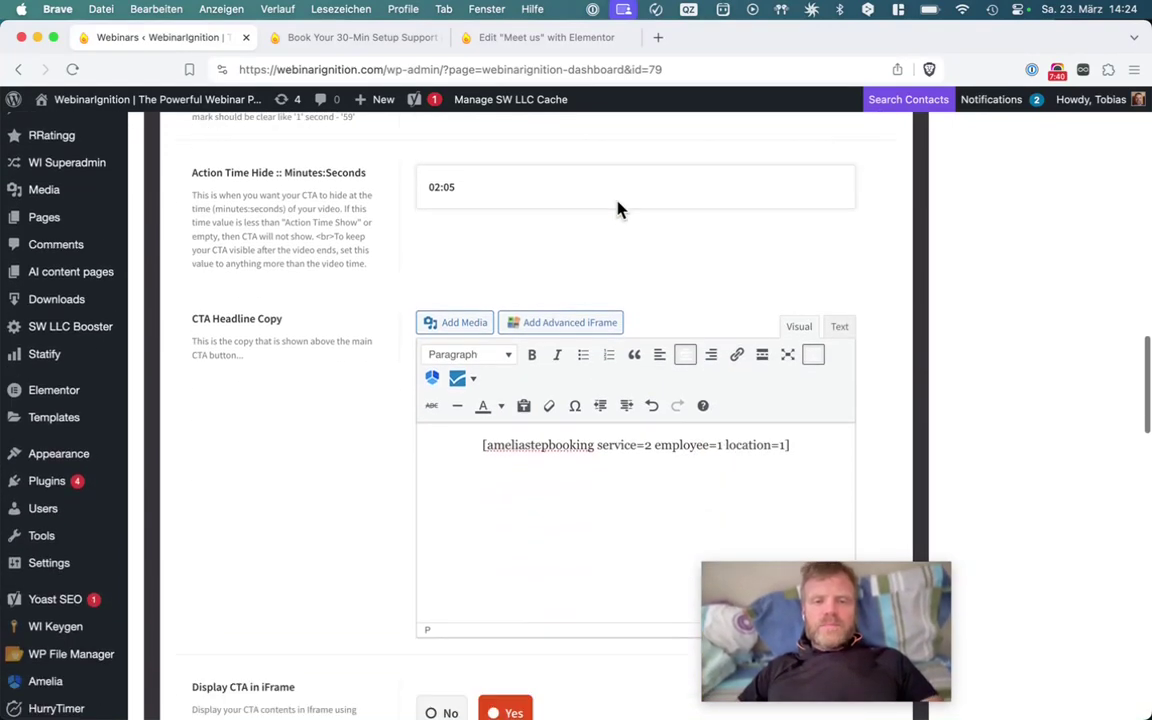
# Set the default CTA section's maximum width to 600 px.
pyautogui.scroll(-5, 619, 210)
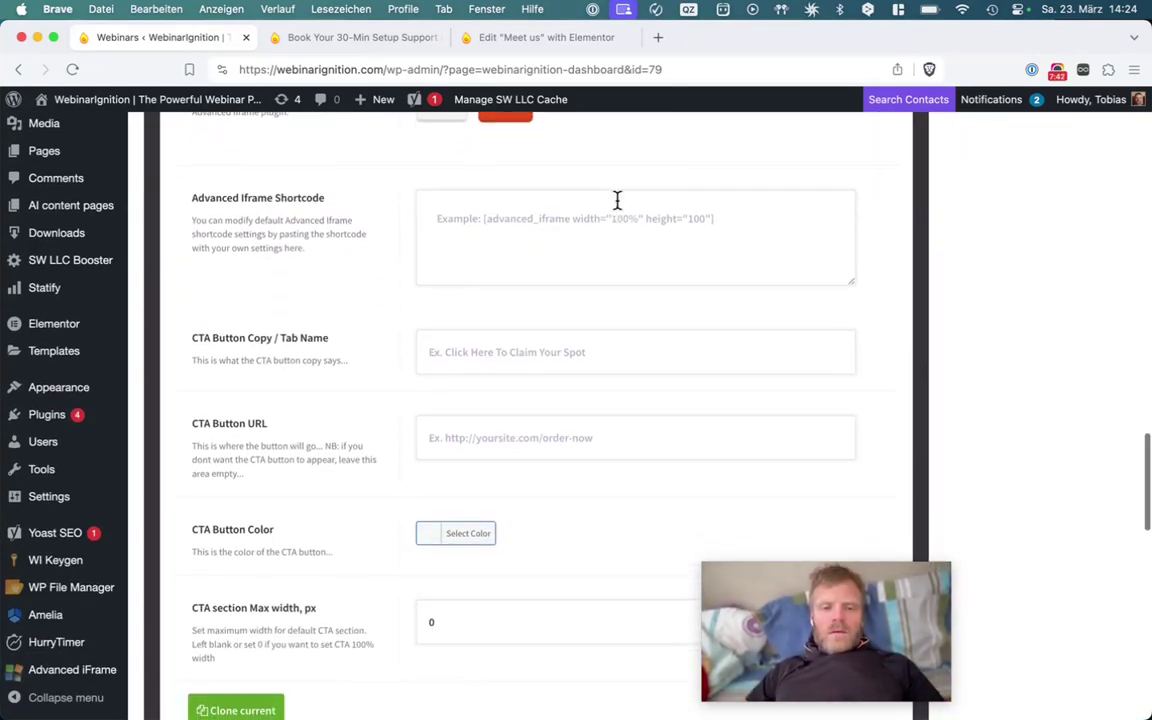
pyautogui.click(497, 502)
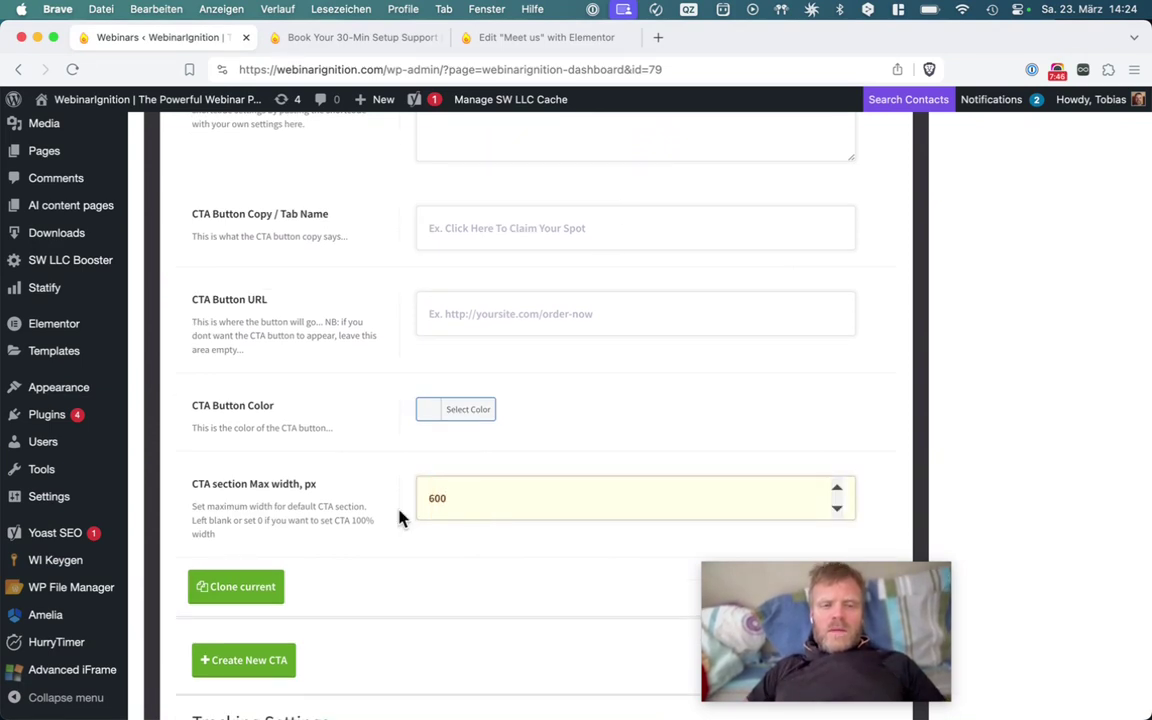
pyautogui.click(378, 525)
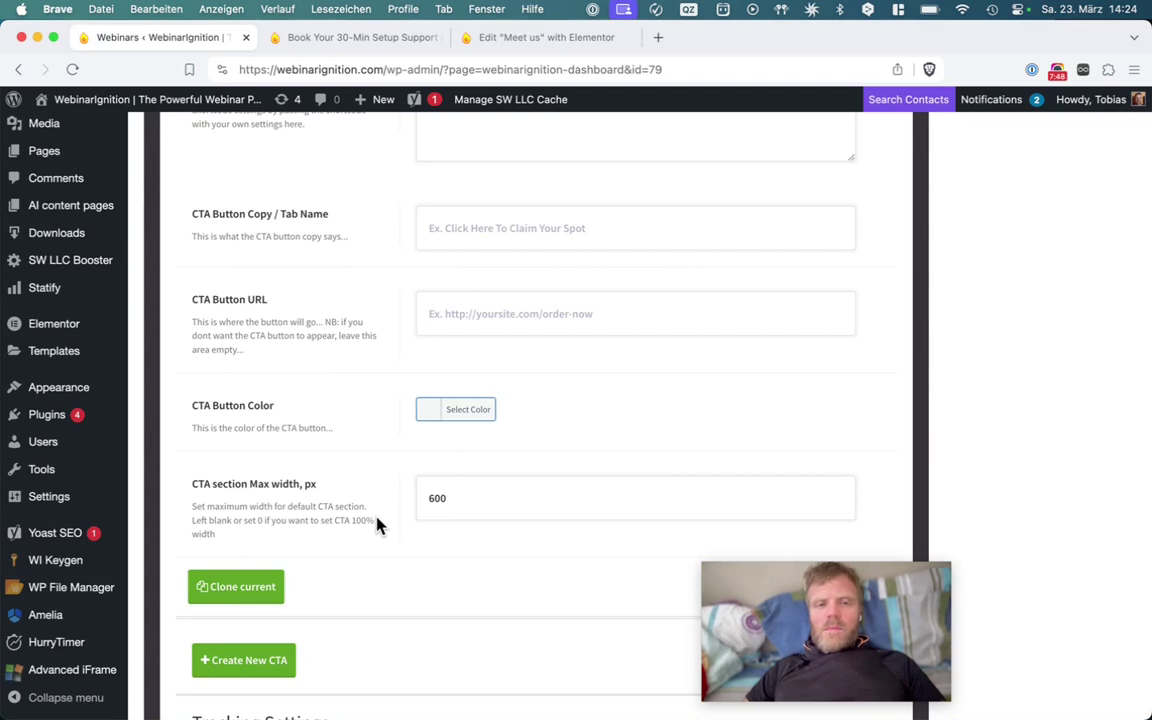
# Save and update the webinar with its new call-to-action settings.
pyautogui.scroll(2, 378, 525)
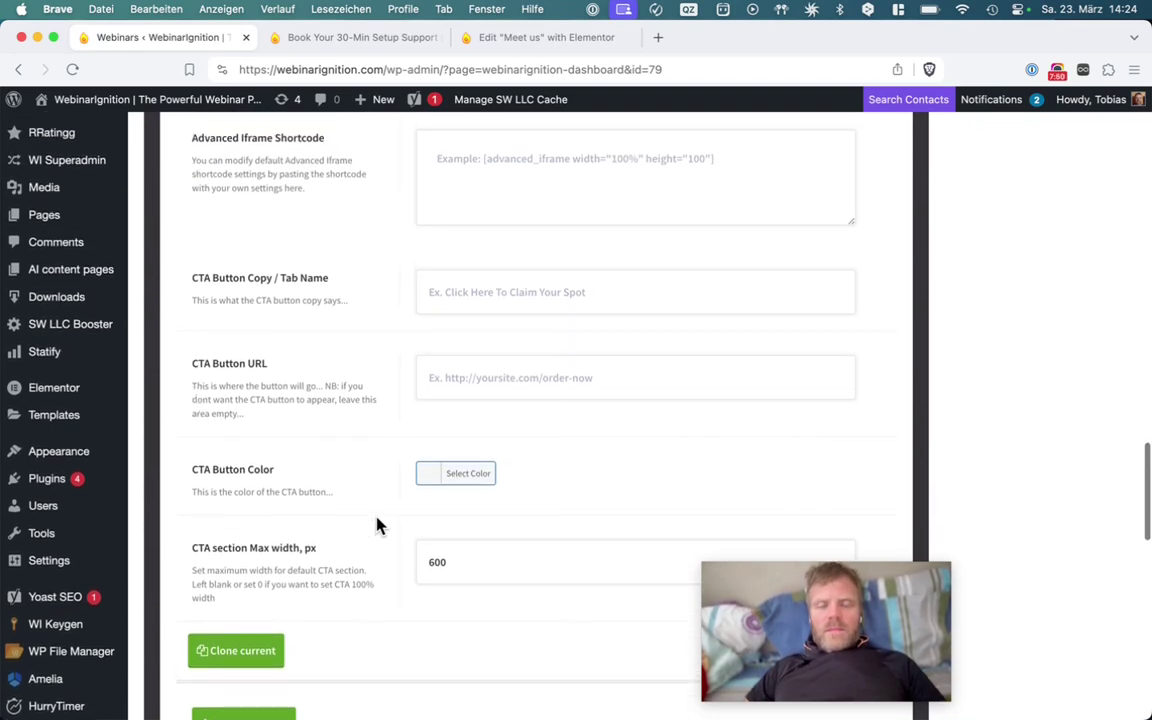
pyautogui.scroll(8, 378, 525)
pyautogui.scroll(20, 378, 525)
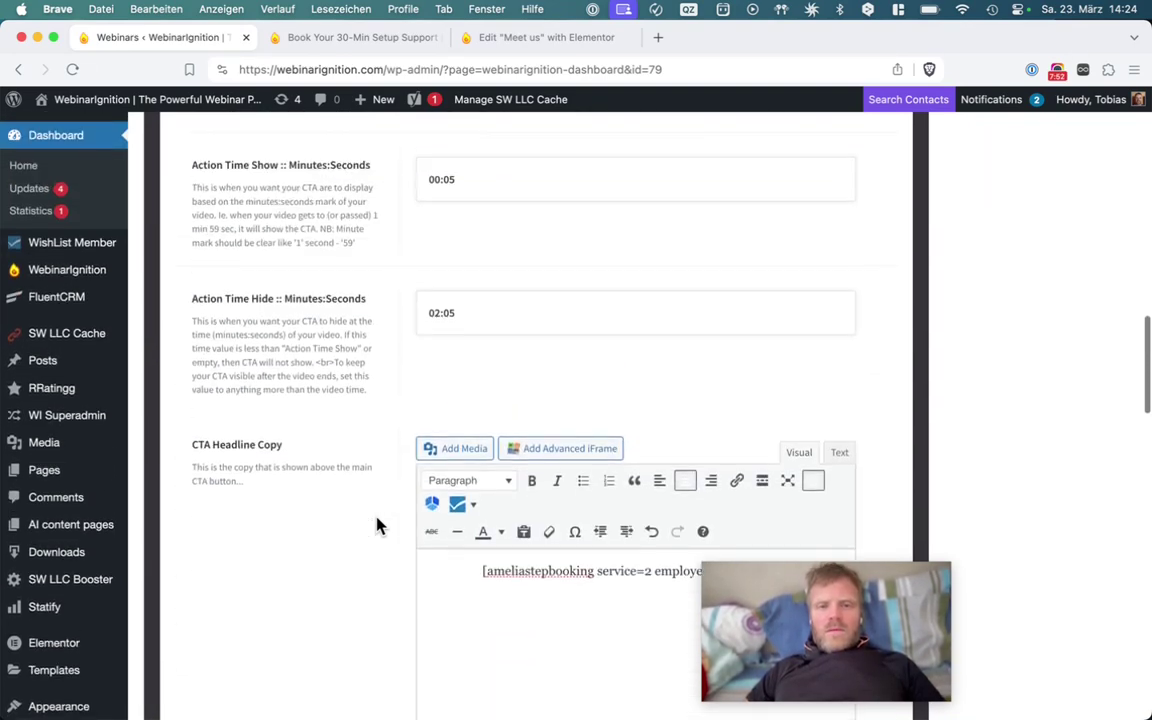
pyautogui.scroll(15, 378, 525)
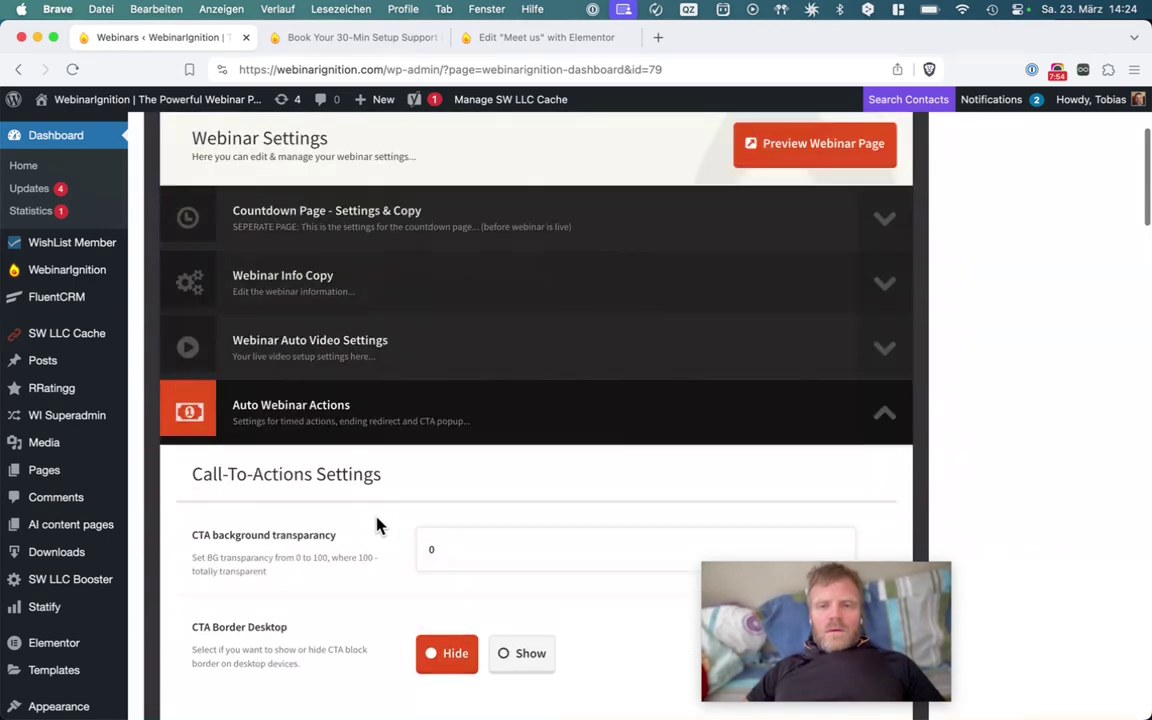
pyautogui.click(845, 248)
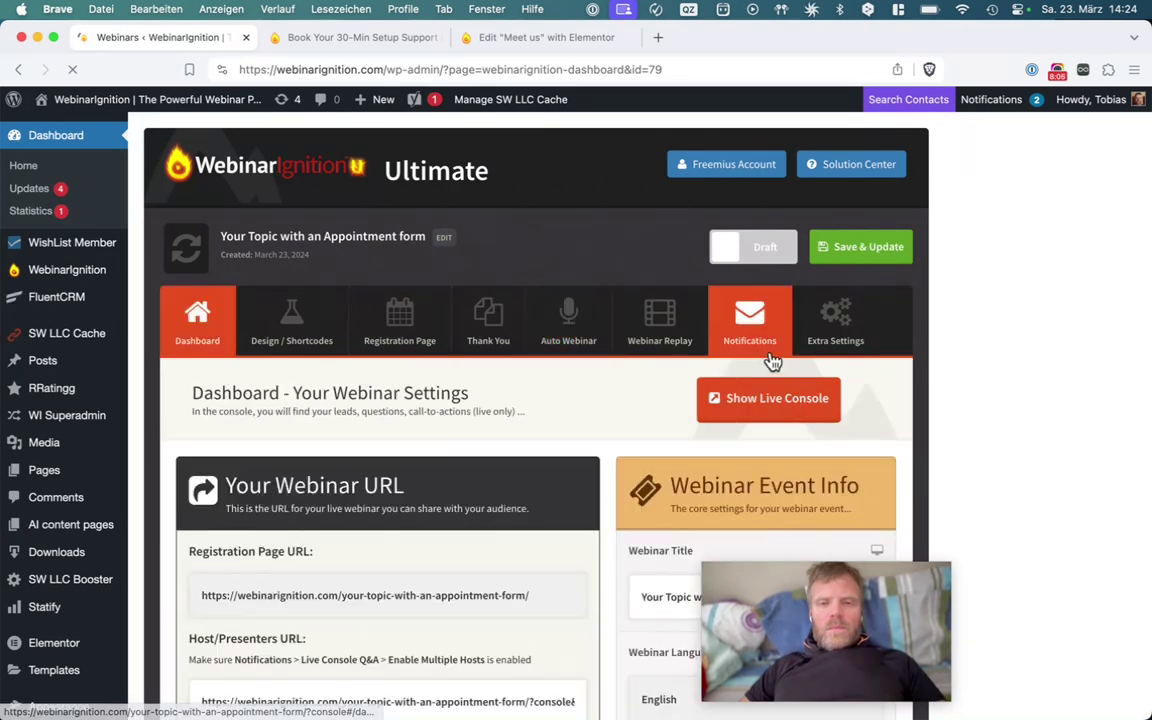
# Open the webinar page preview and book March 24, 2024 at 12:30 AM in the overlay form, continuing to the customer information.
pyautogui.click(576, 334)
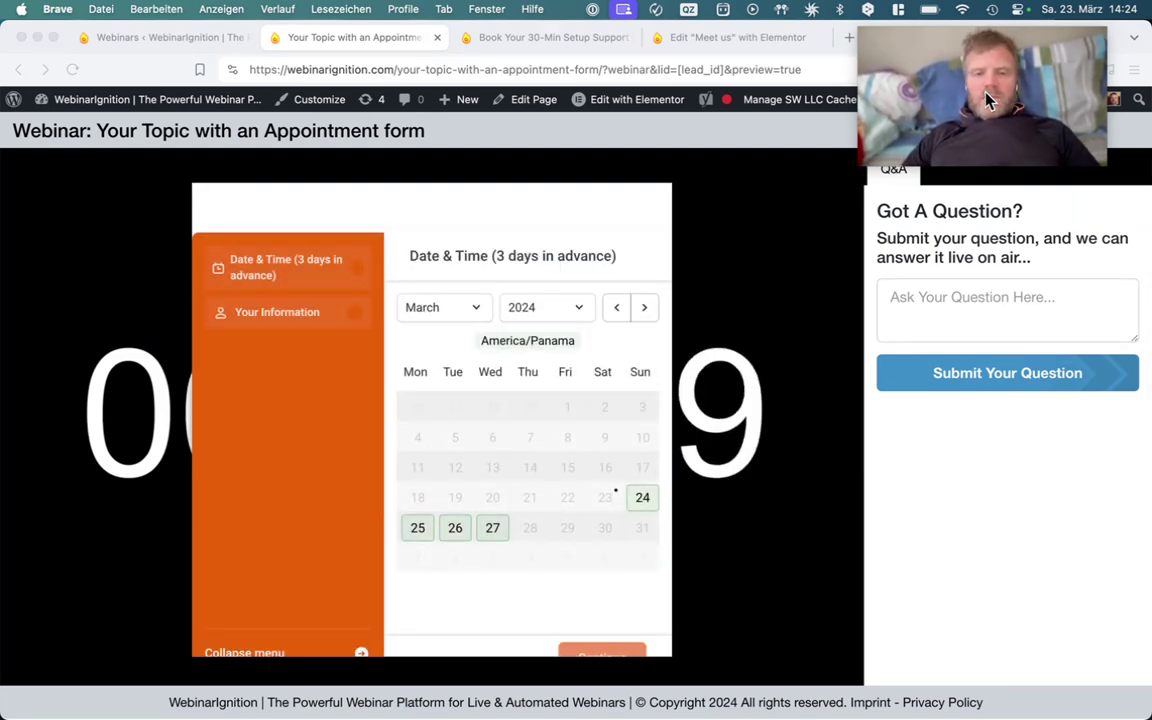
pyautogui.click(640, 498)
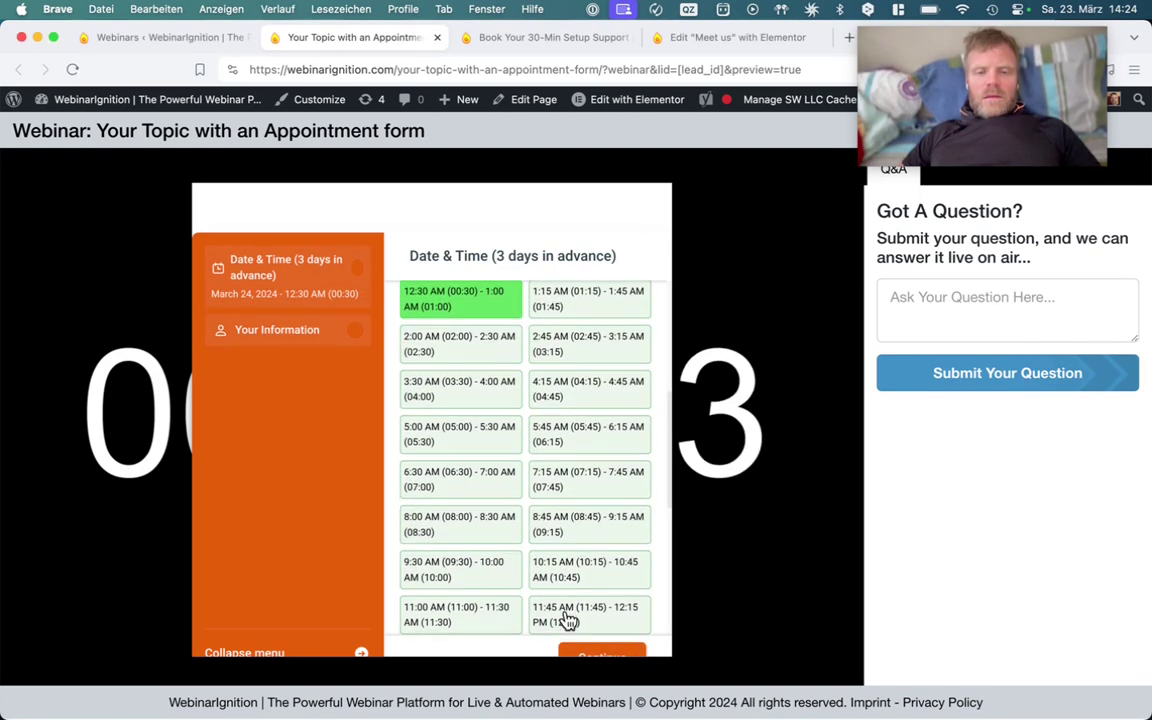
pyautogui.click(598, 652)
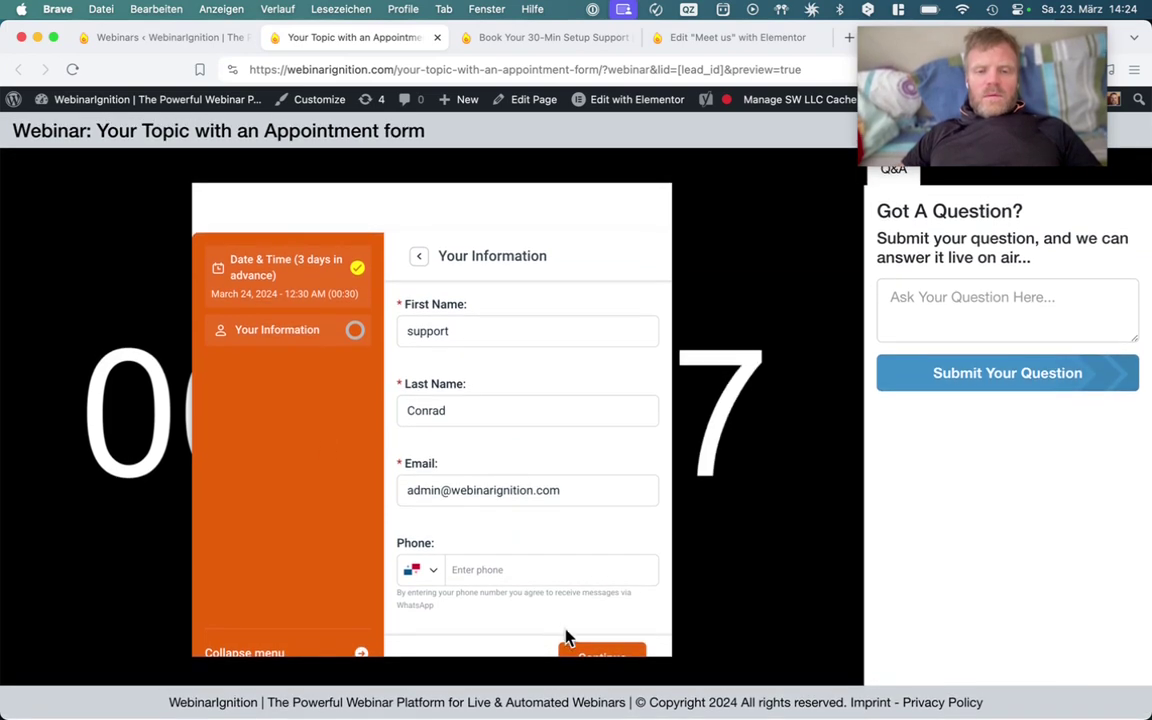
# Replace the first name in the booking form's customer information with the customer's own first name.
pyautogui.click(464, 331)
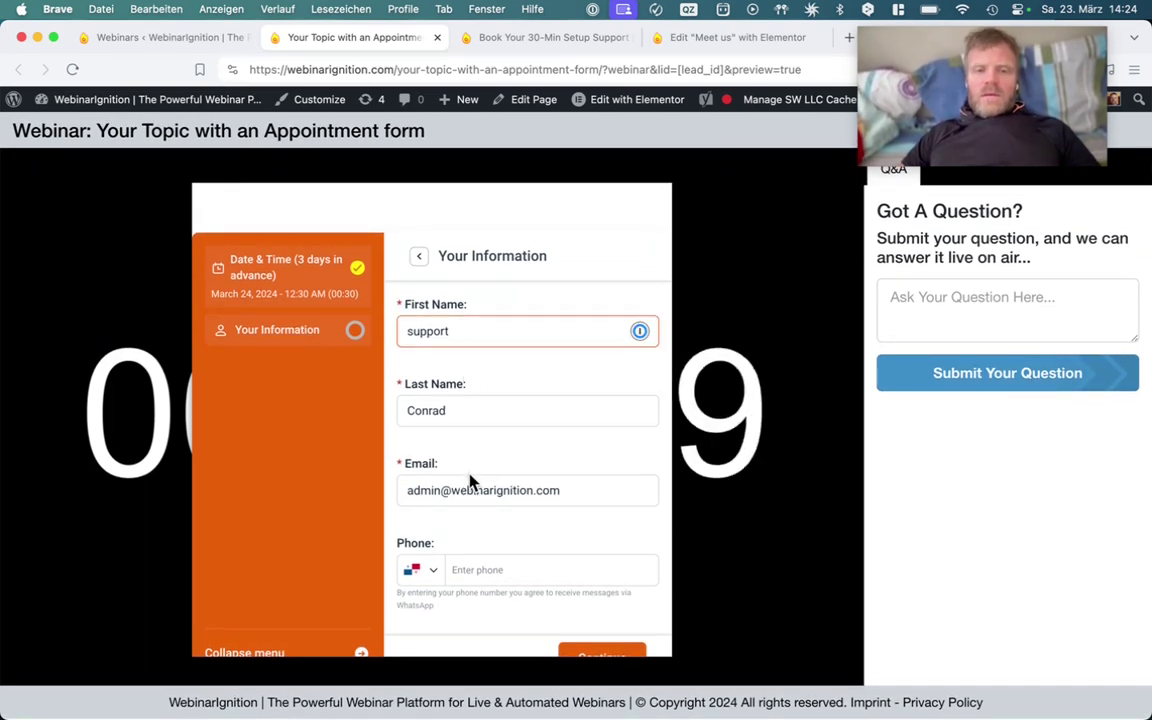
pyautogui.moveTo(472, 482); pyautogui.dragTo(418, 493)
pyautogui.doubleClick(504, 418)
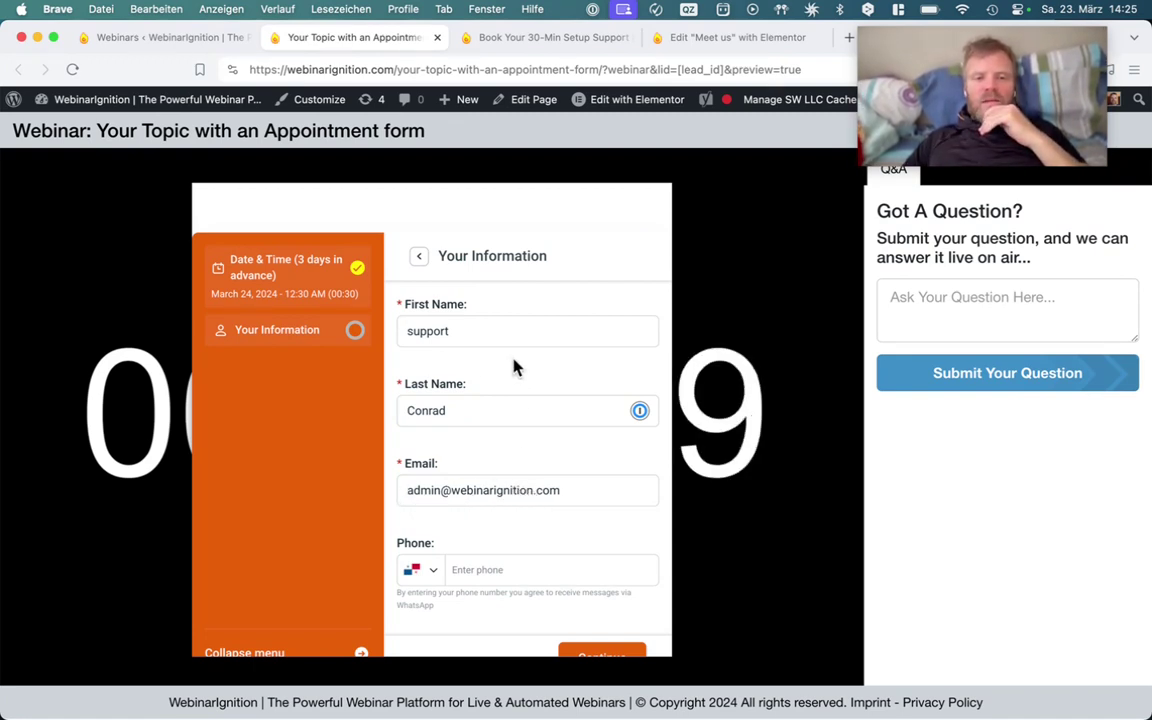
pyautogui.click(470, 329)
pyautogui.doubleClick(470, 329)
pyautogui.write('T')
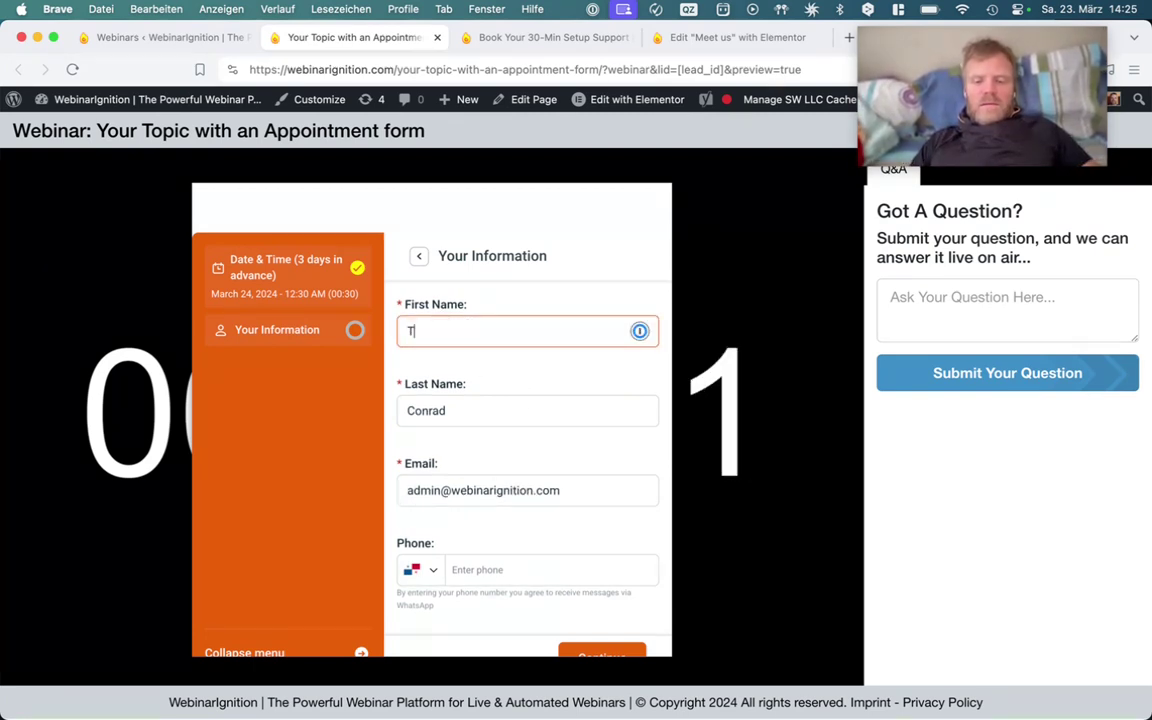
pyautogui.write('obias')
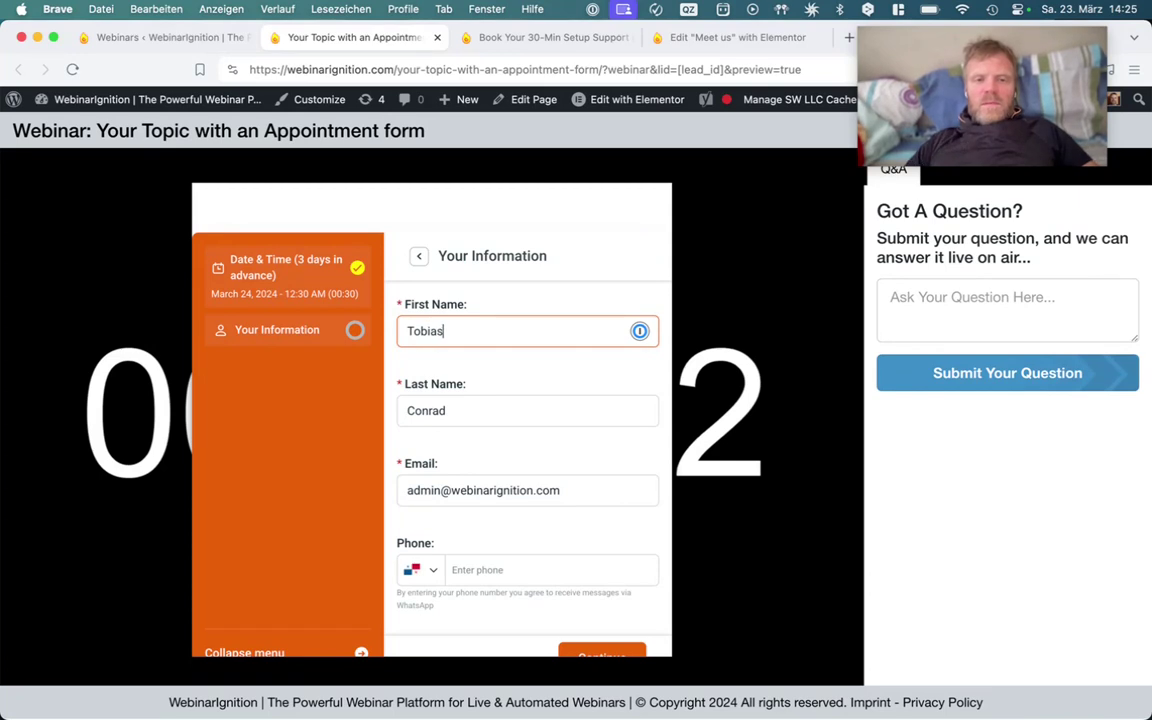
# Submit and finish the appointment booking, and look through the thank-you page shown in the overlay.
pyautogui.click(620, 655)
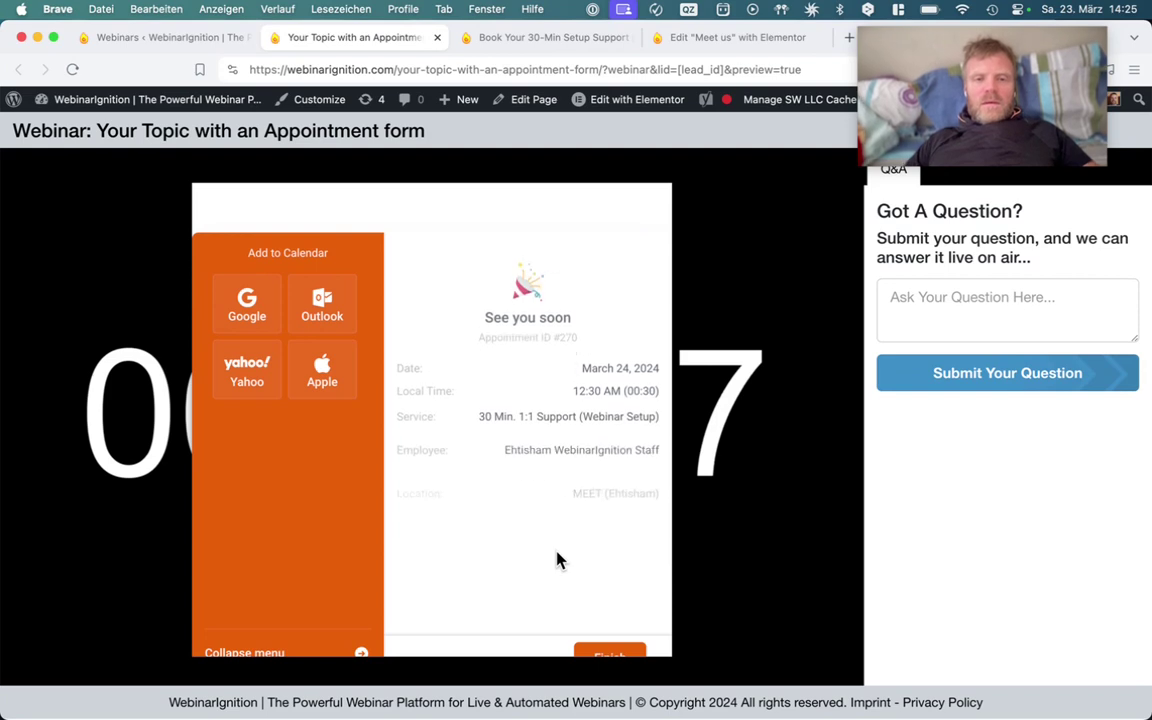
pyautogui.click(596, 656)
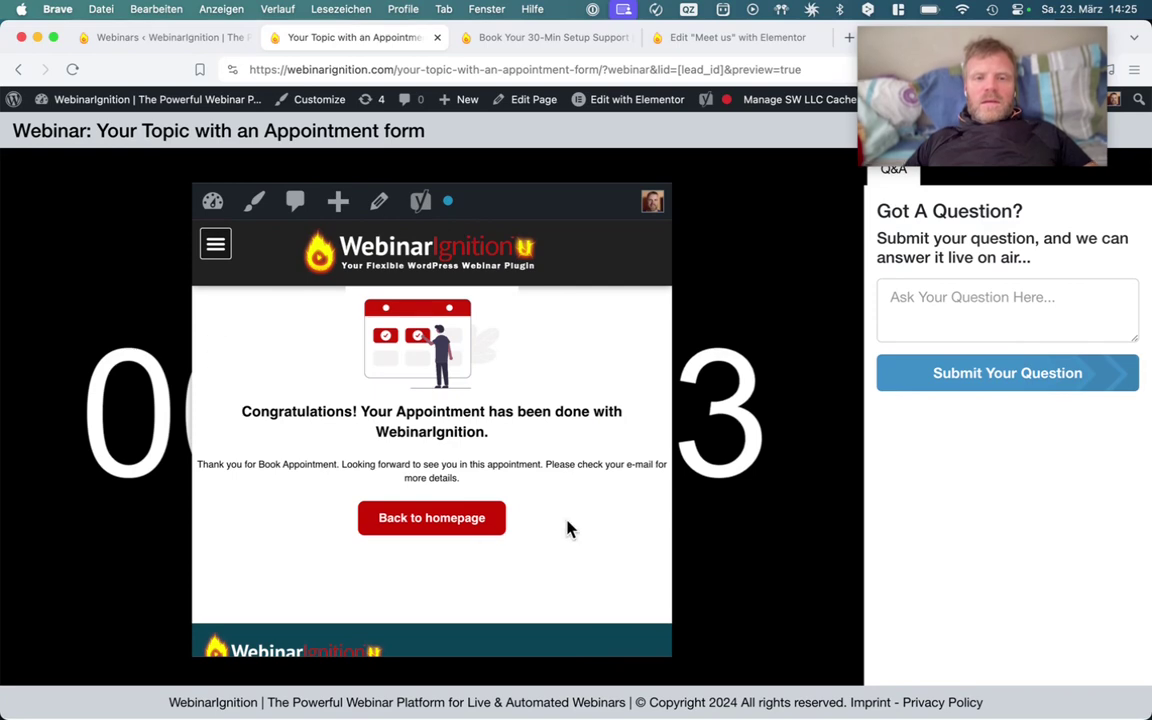
pyautogui.scroll(-1, 433, 601)
pyautogui.scroll(-10, 540, 438)
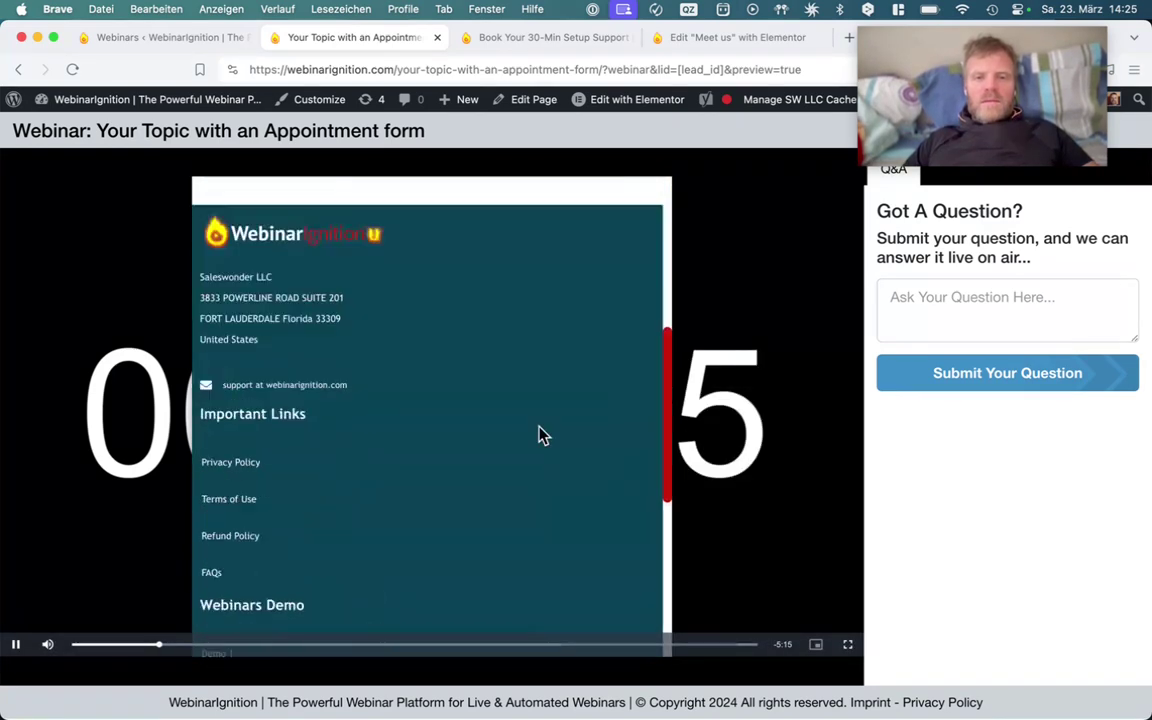
pyautogui.scroll(10, 540, 436)
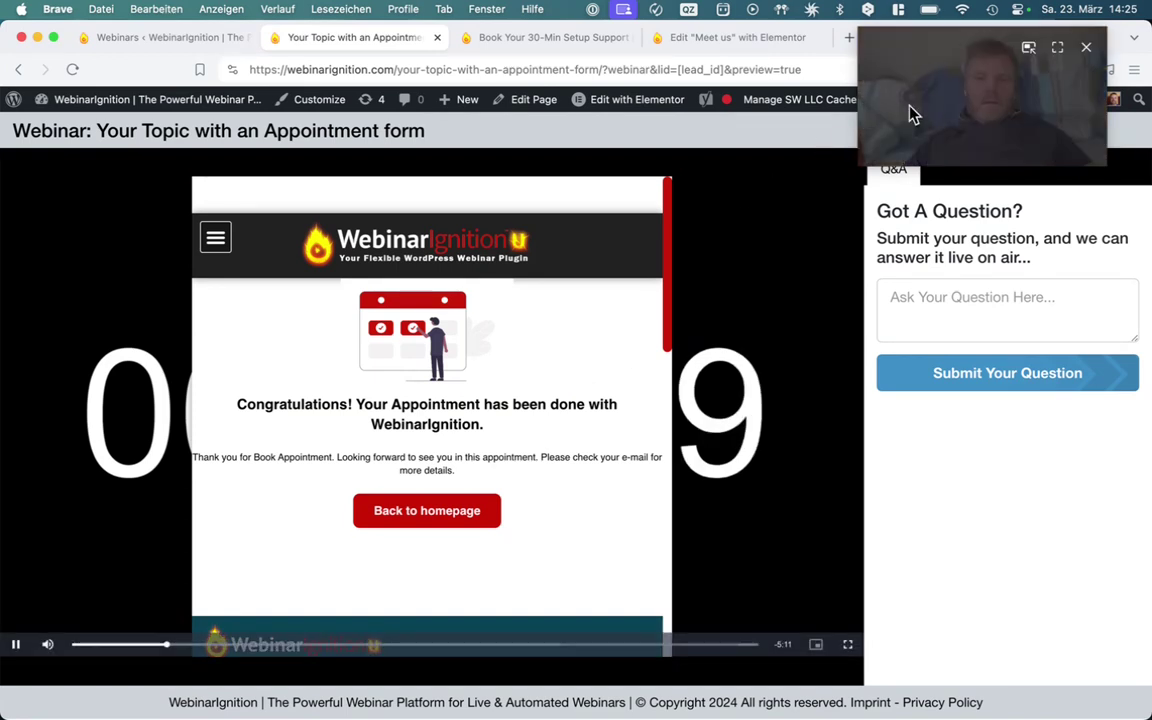
pyautogui.moveTo(931, 105); pyautogui.dragTo(908, 273)
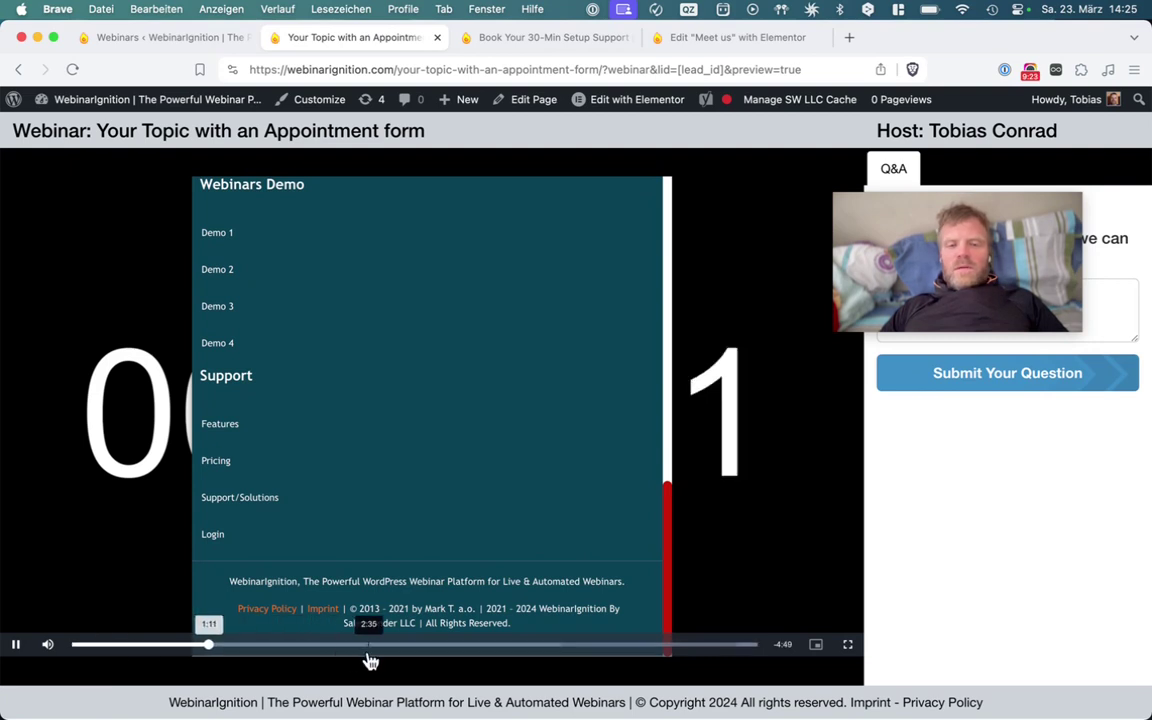
# Jump to several points in the preview video, including 0:11, 1:29 and 2:48, to check when the call-to-action shows and hides.
pyautogui.click(119, 648)
pyautogui.click(97, 648)
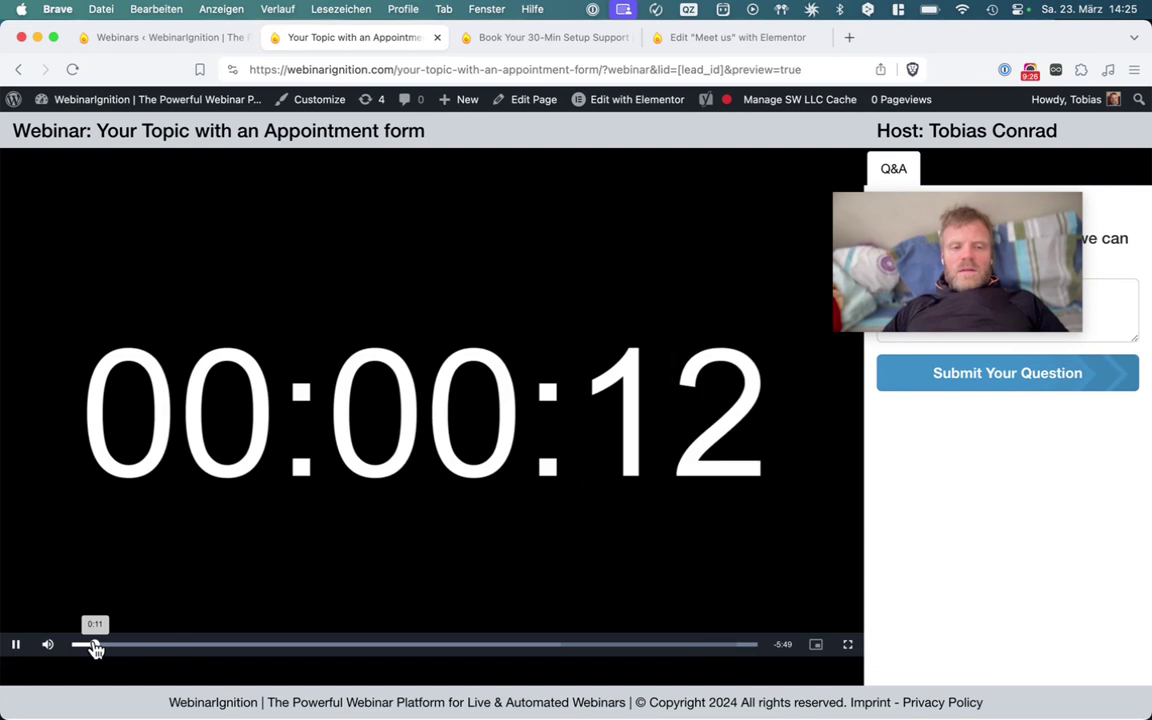
pyautogui.click(83, 648)
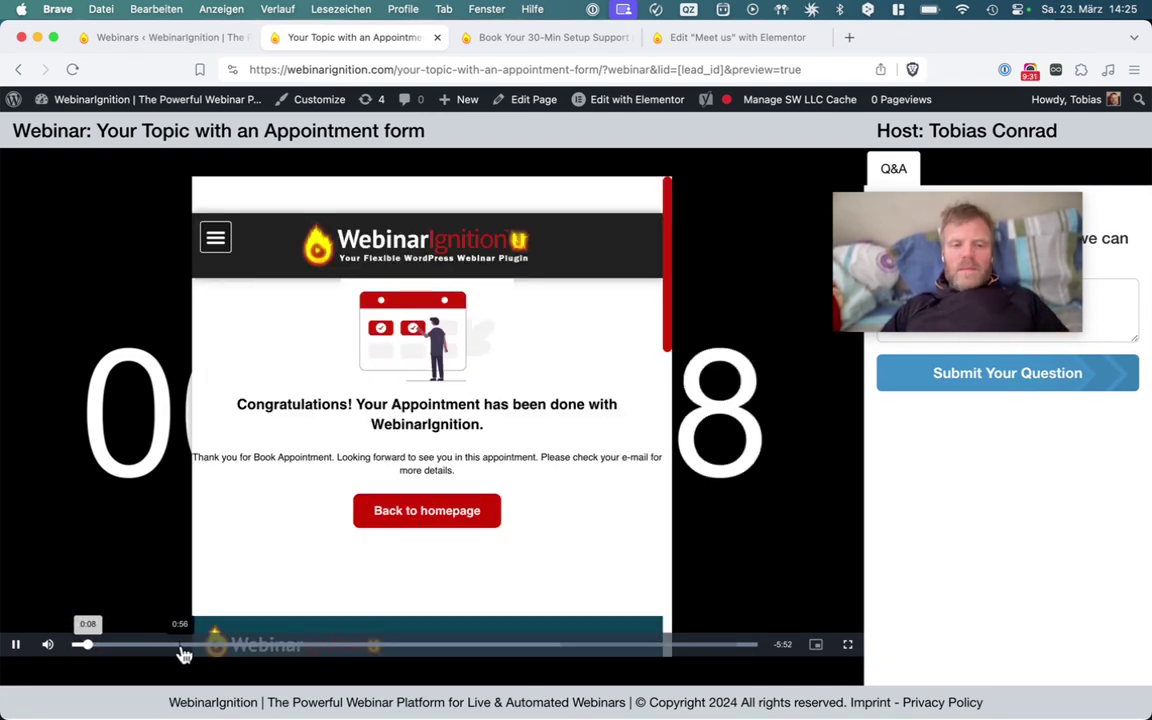
pyautogui.click(241, 648)
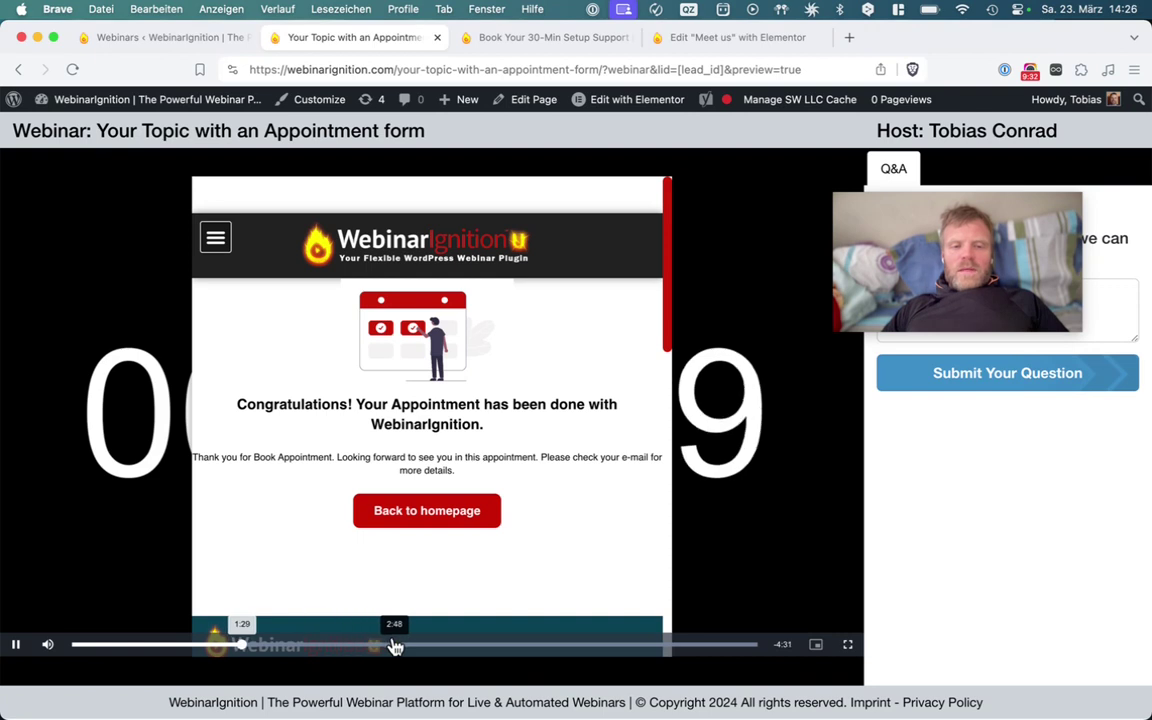
pyautogui.click(392, 647)
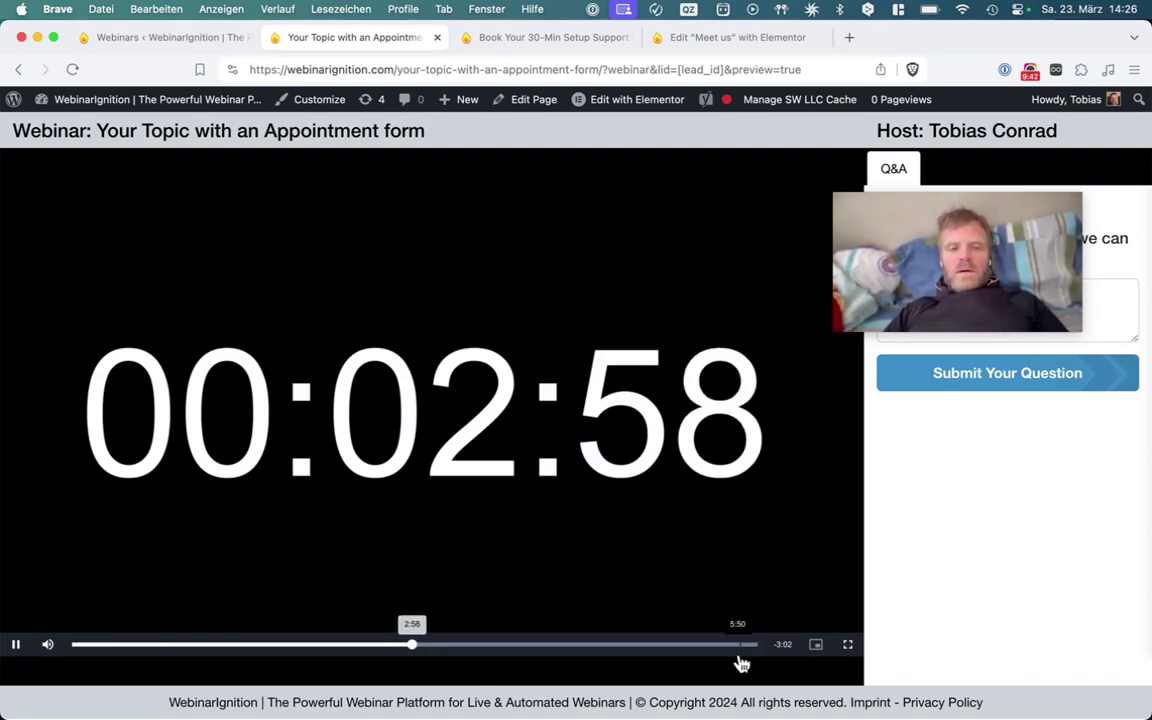
# Reload the webinar preview page and join the webinar again from the start.
pyautogui.click(74, 70)
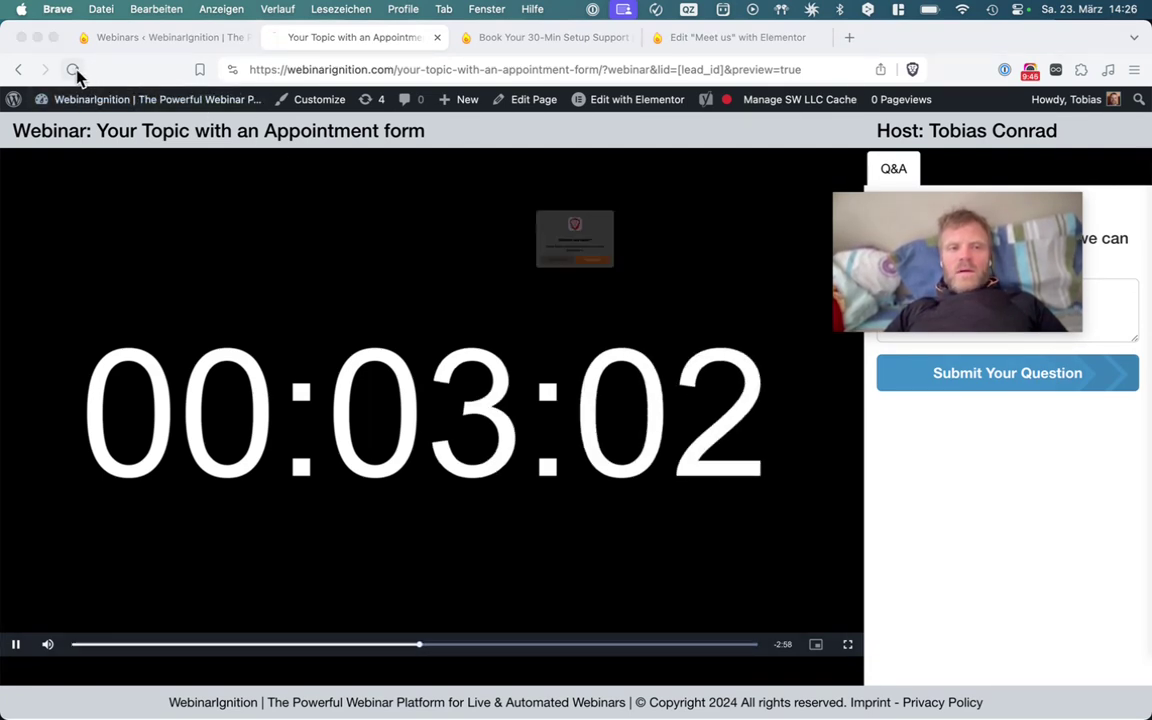
pyautogui.click(588, 302)
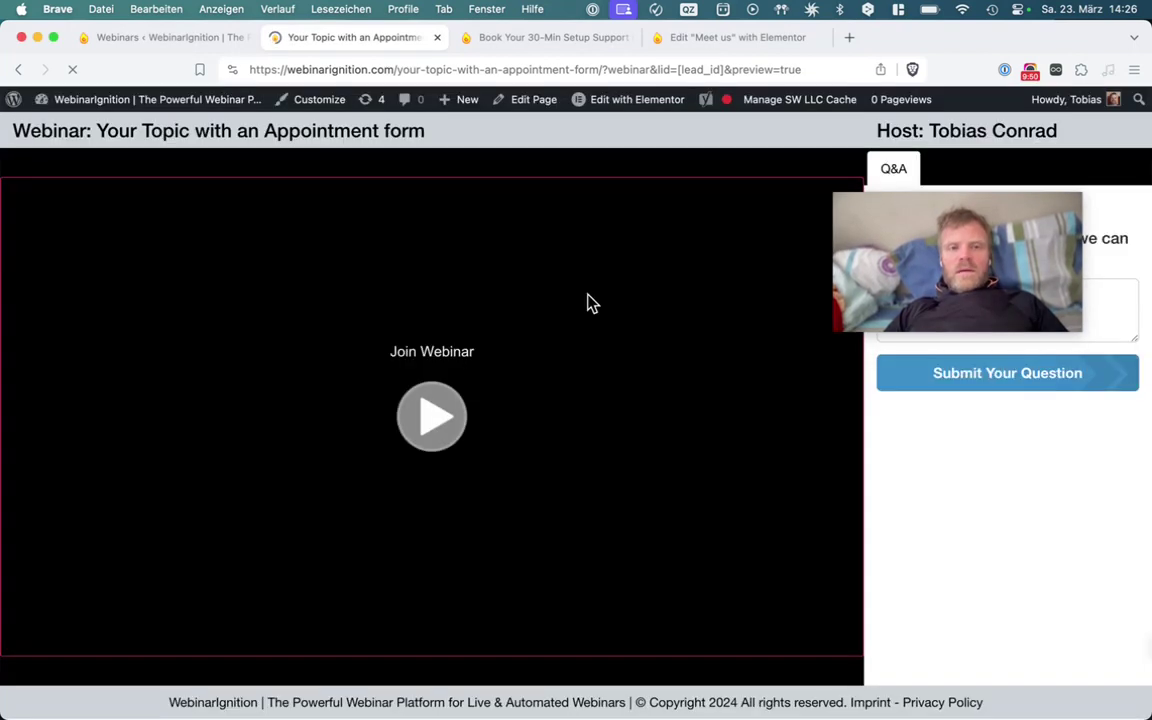
pyautogui.click(414, 442)
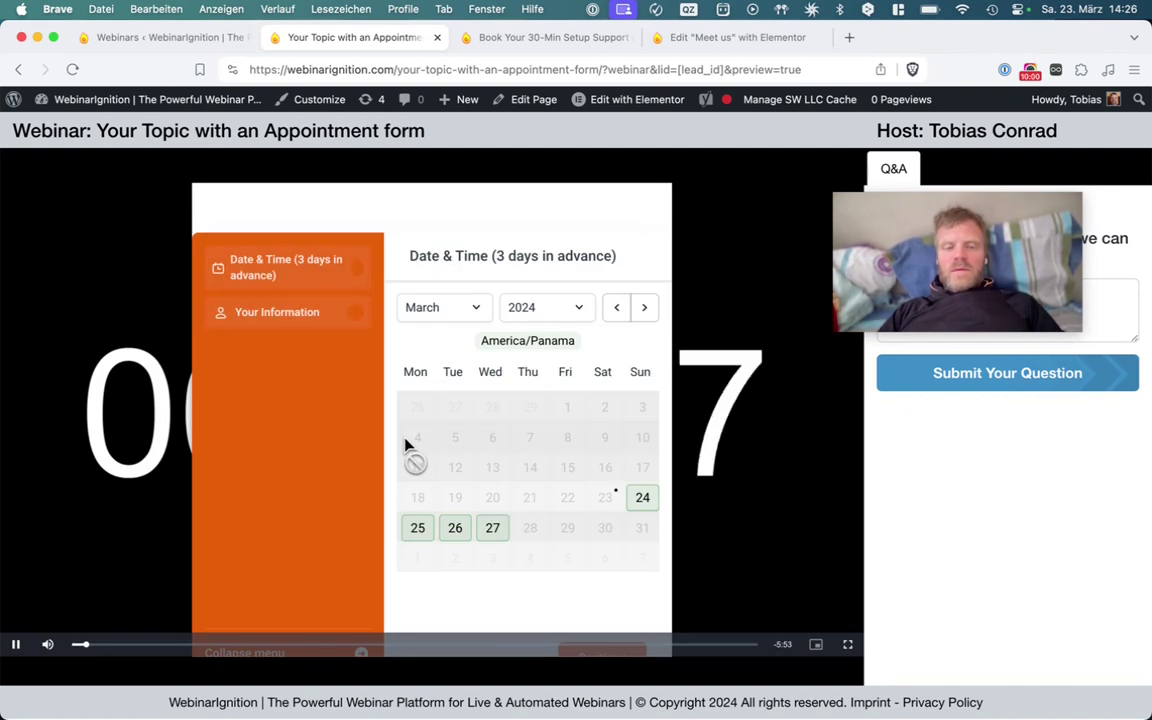
# Choose March 25, 2024 with the 5:00 AM - 5:30 AM slot in the overlay booking form.
pyautogui.click(425, 530)
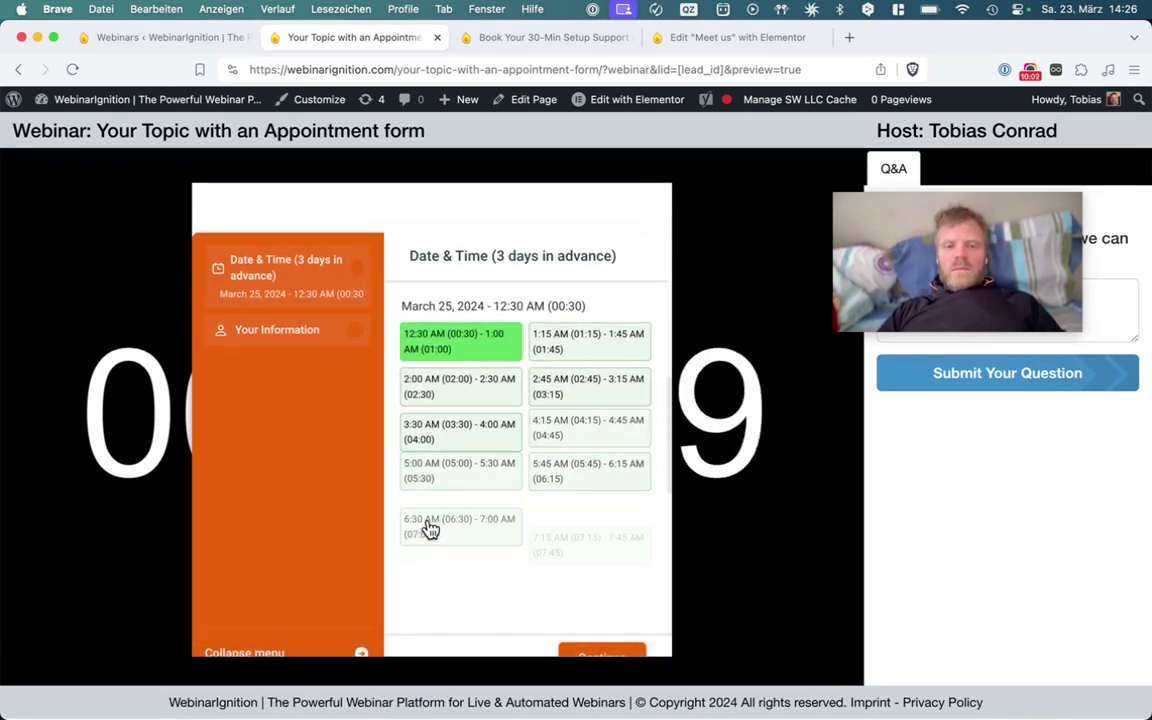
pyautogui.click(474, 470)
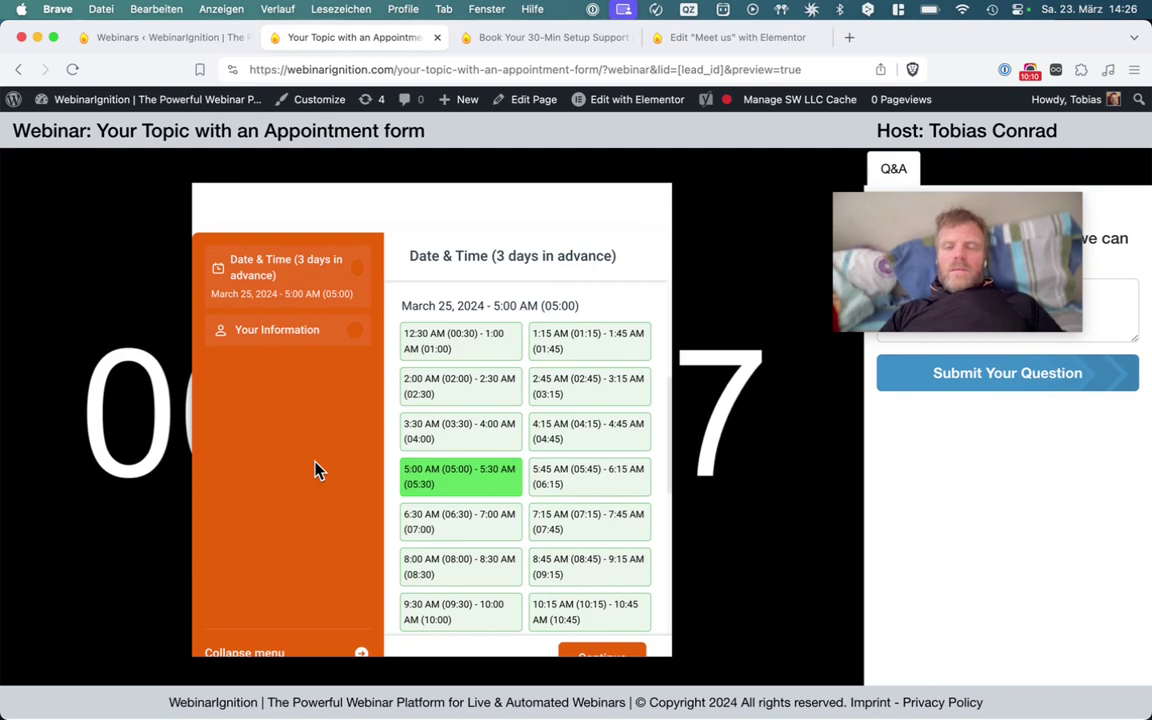
# Submit "My Question" as an attendee question in the Q&A section of the webinar preview page.
pyautogui.moveTo(851, 244); pyautogui.dragTo(538, 242)
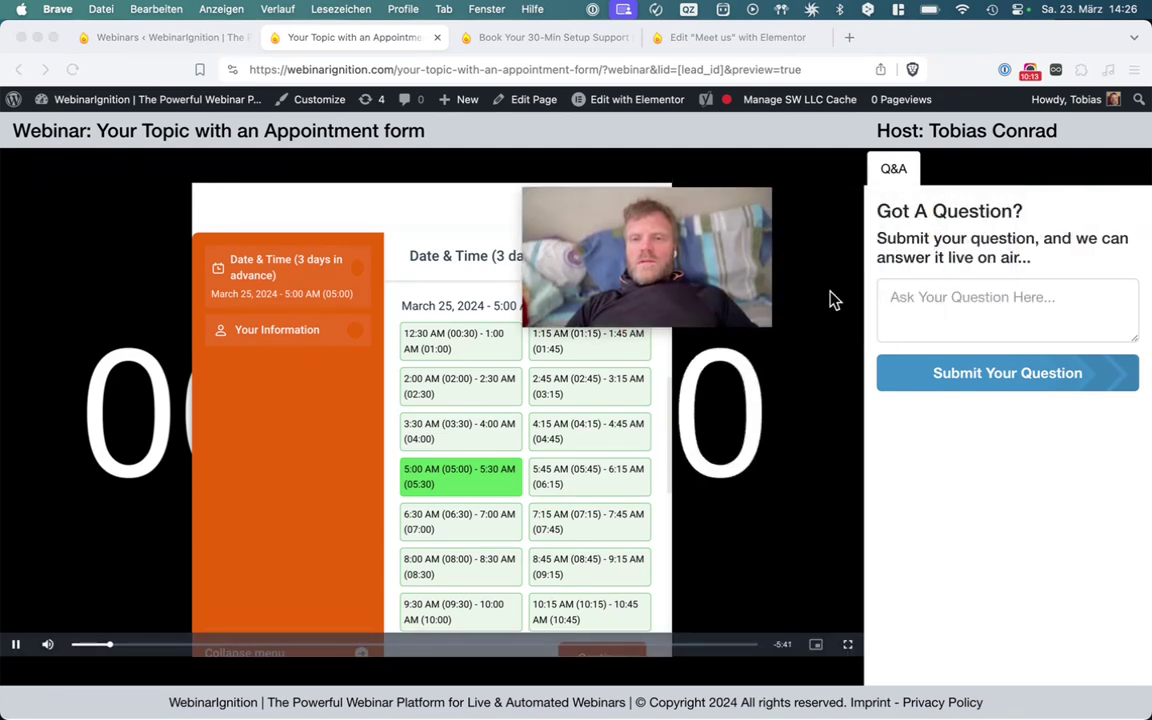
pyautogui.click(897, 314)
pyautogui.write('My ')
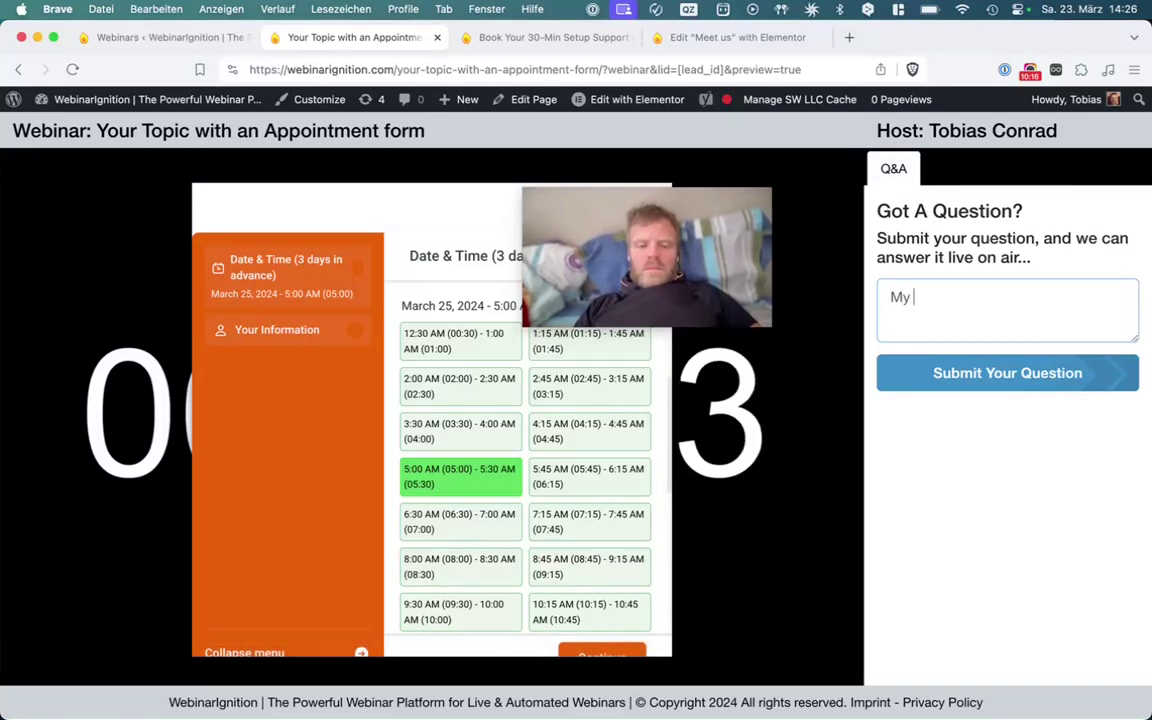
pyautogui.write('Question')
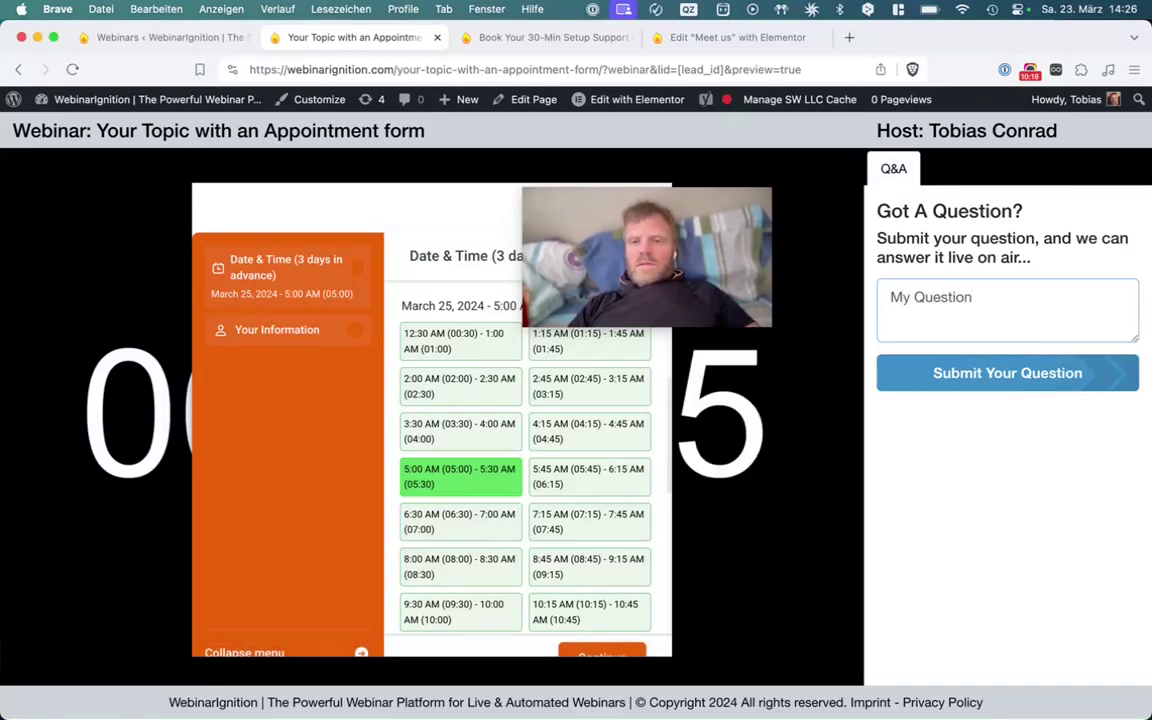
pyautogui.click(975, 381)
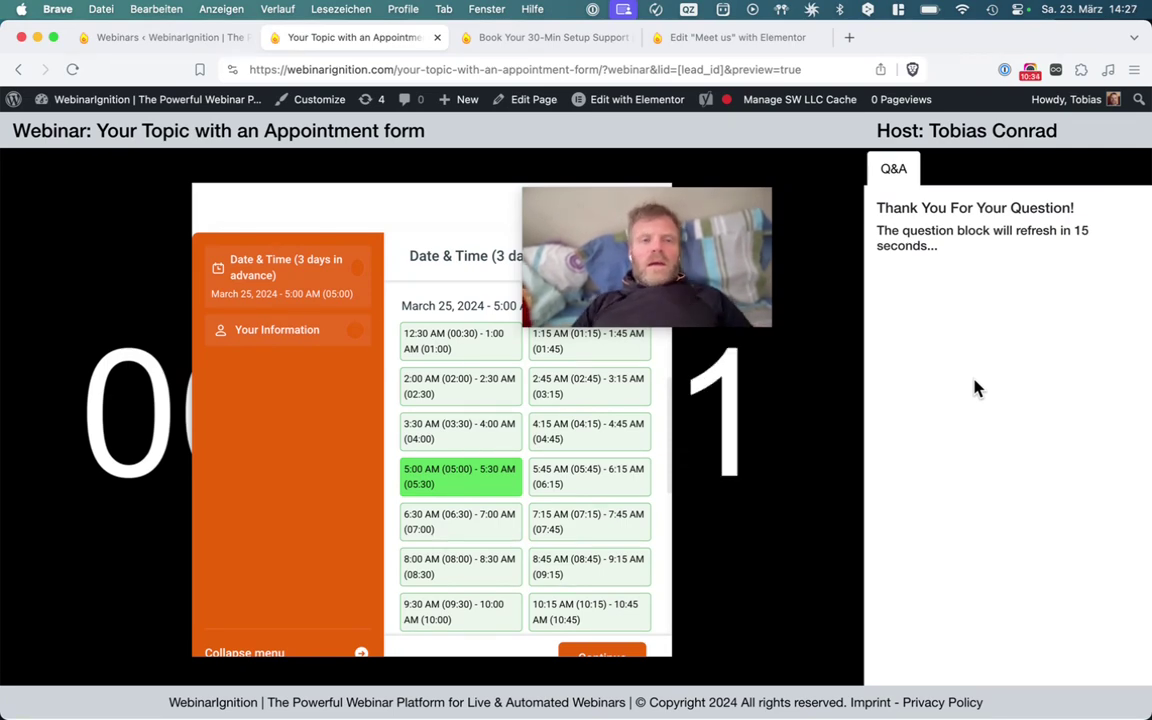
# Switch back to the webinar's settings, open its live console from the dashboard section, and show the active questions.
pyautogui.click(193, 40)
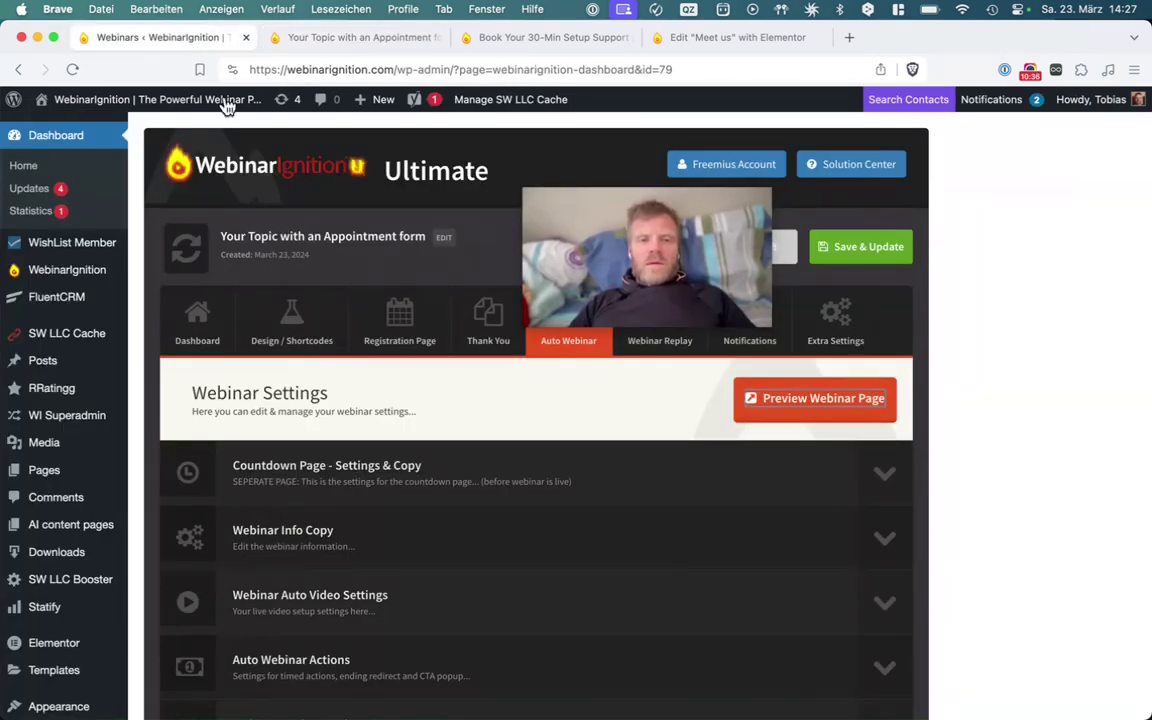
pyautogui.moveTo(594, 226); pyautogui.dragTo(538, 101)
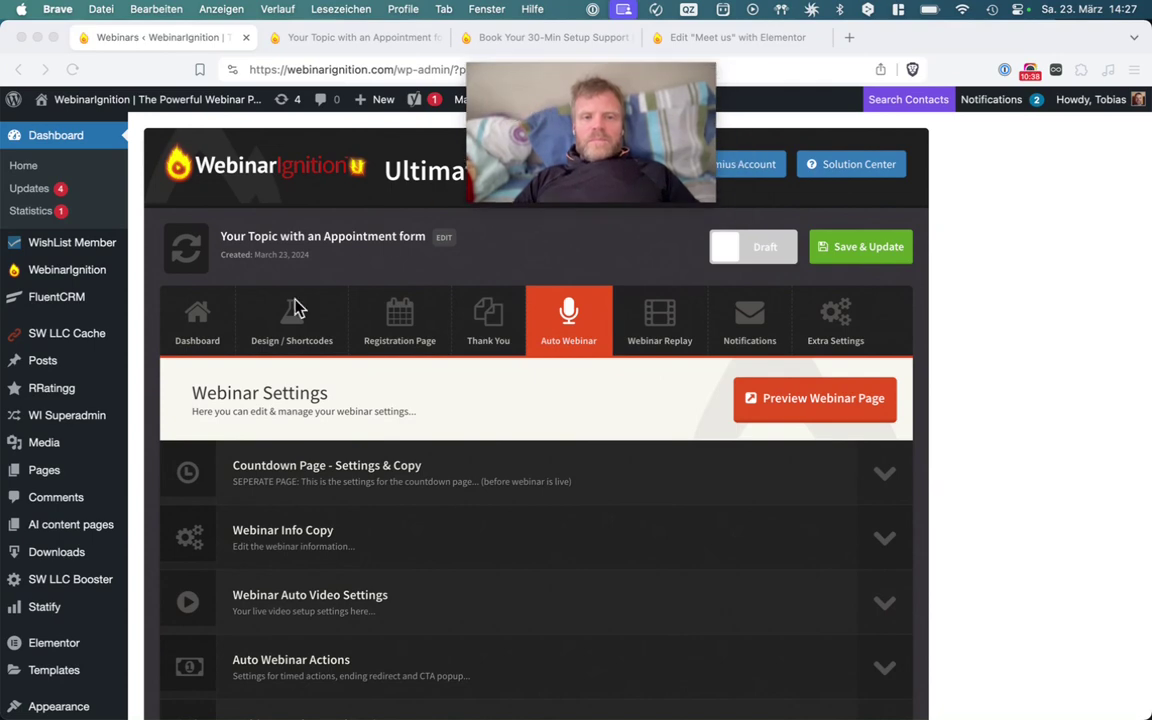
pyautogui.click(198, 322)
pyautogui.click(770, 405)
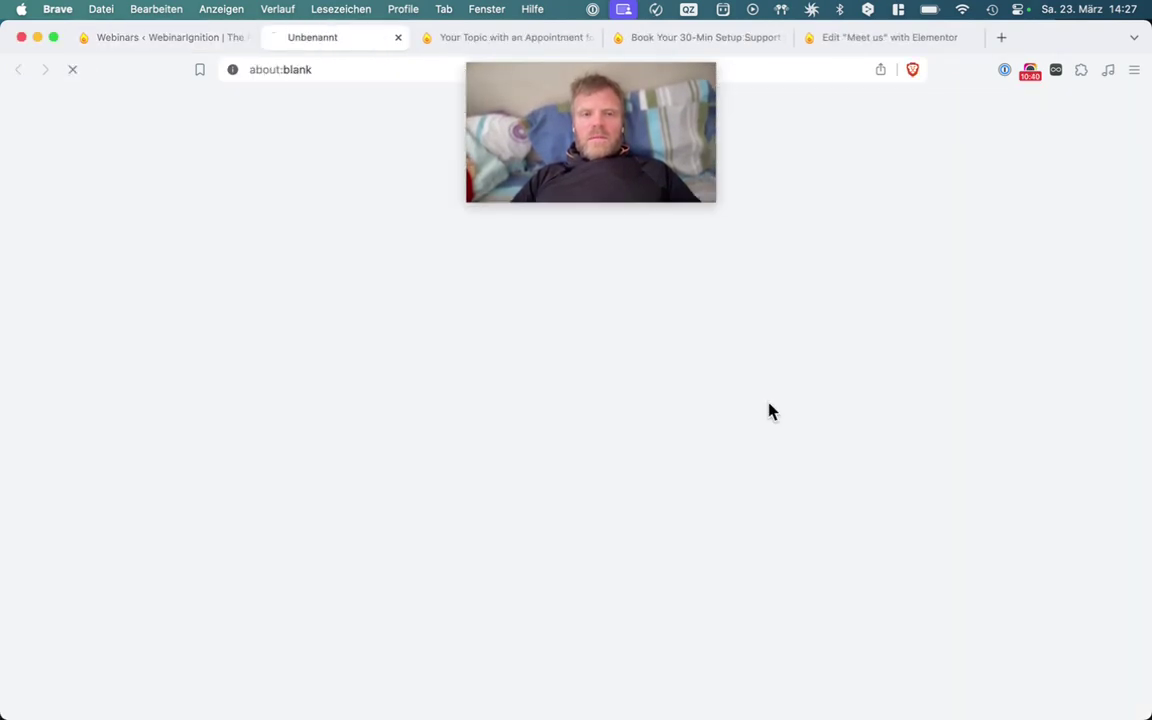
pyautogui.moveTo(558, 111); pyautogui.dragTo(978, 170)
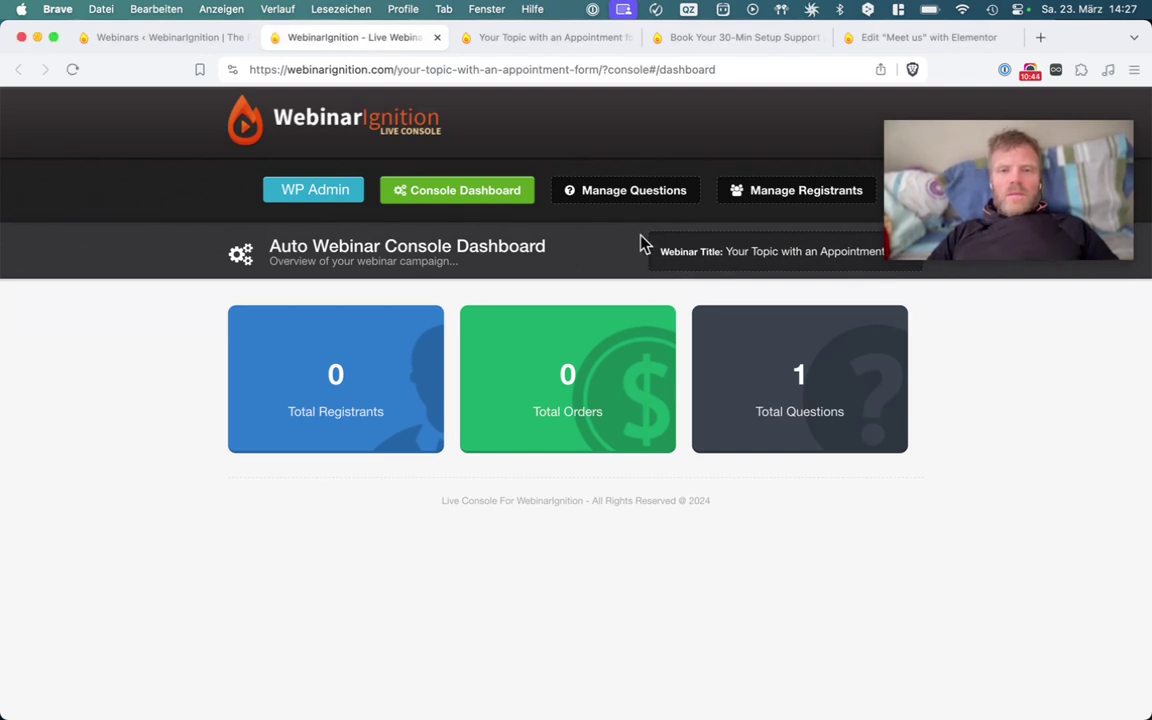
pyautogui.click(614, 201)
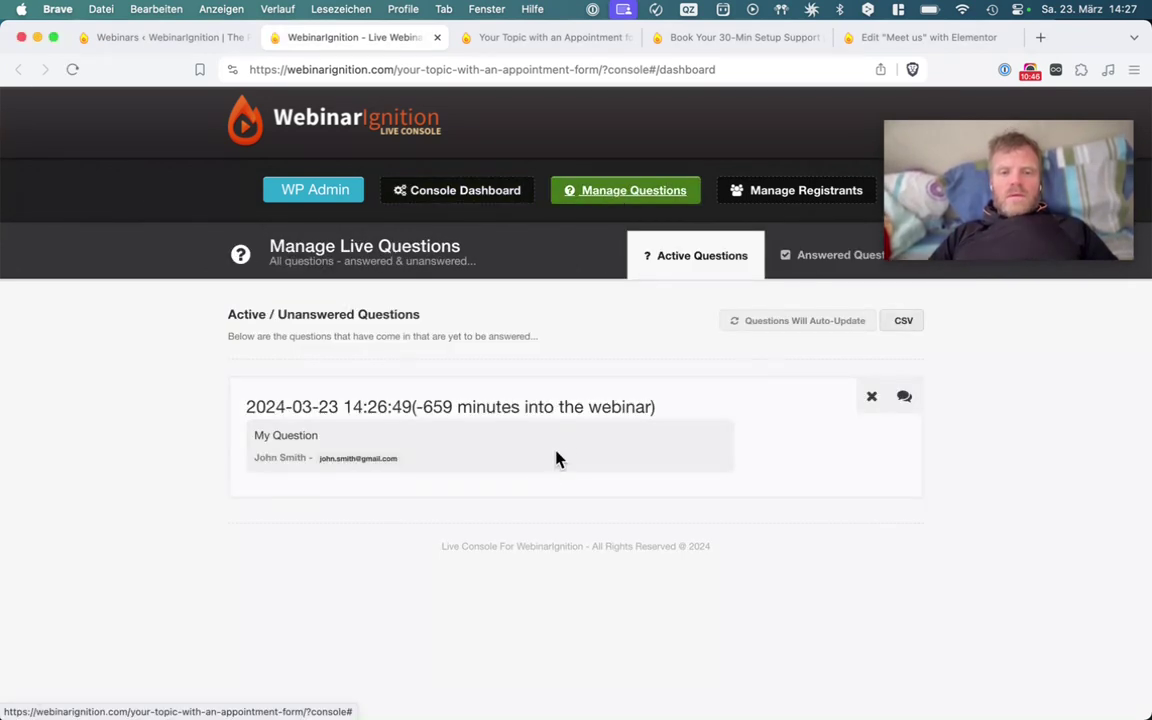
# Start a reply to the attendee's unanswered question and enter "My answer is this" as the answer.
pyautogui.click(902, 401)
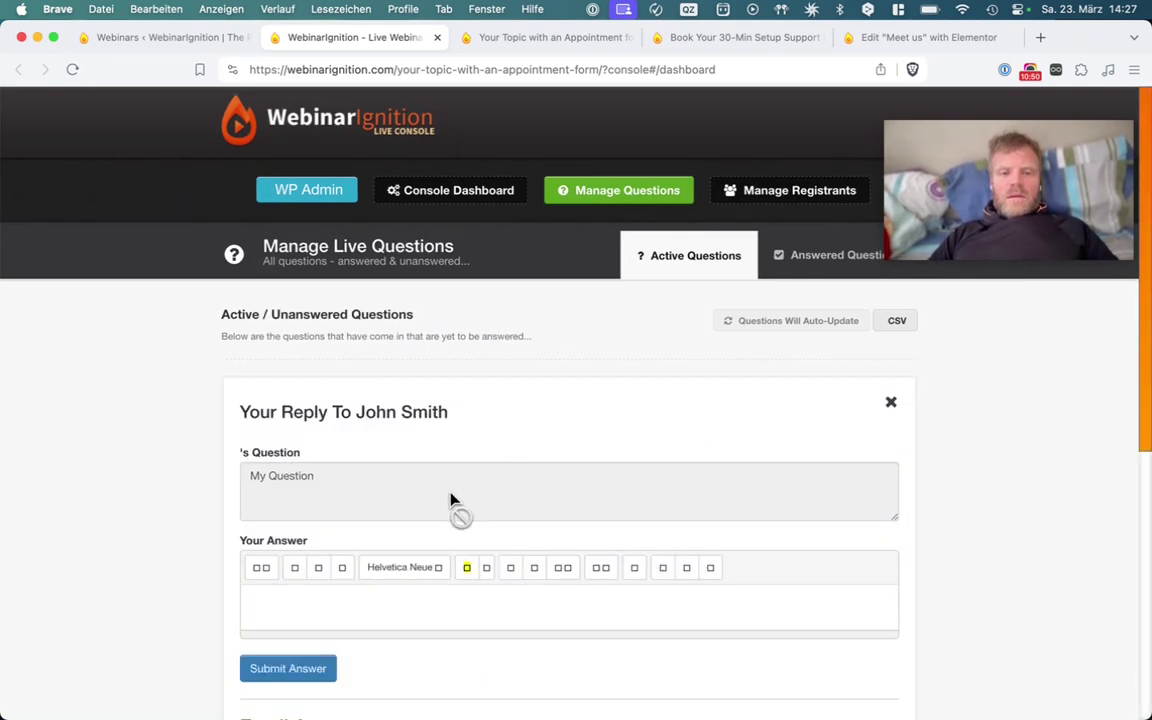
pyautogui.click(305, 604)
pyautogui.scroll(-5, 291, 625)
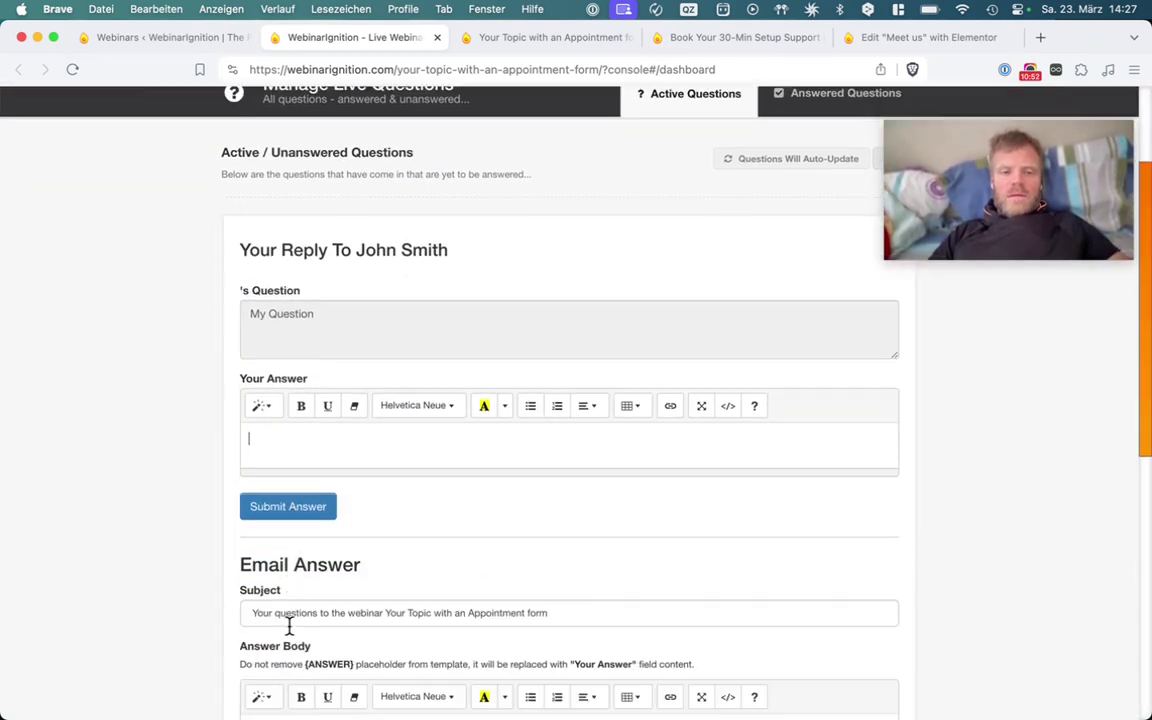
pyautogui.write('My an')
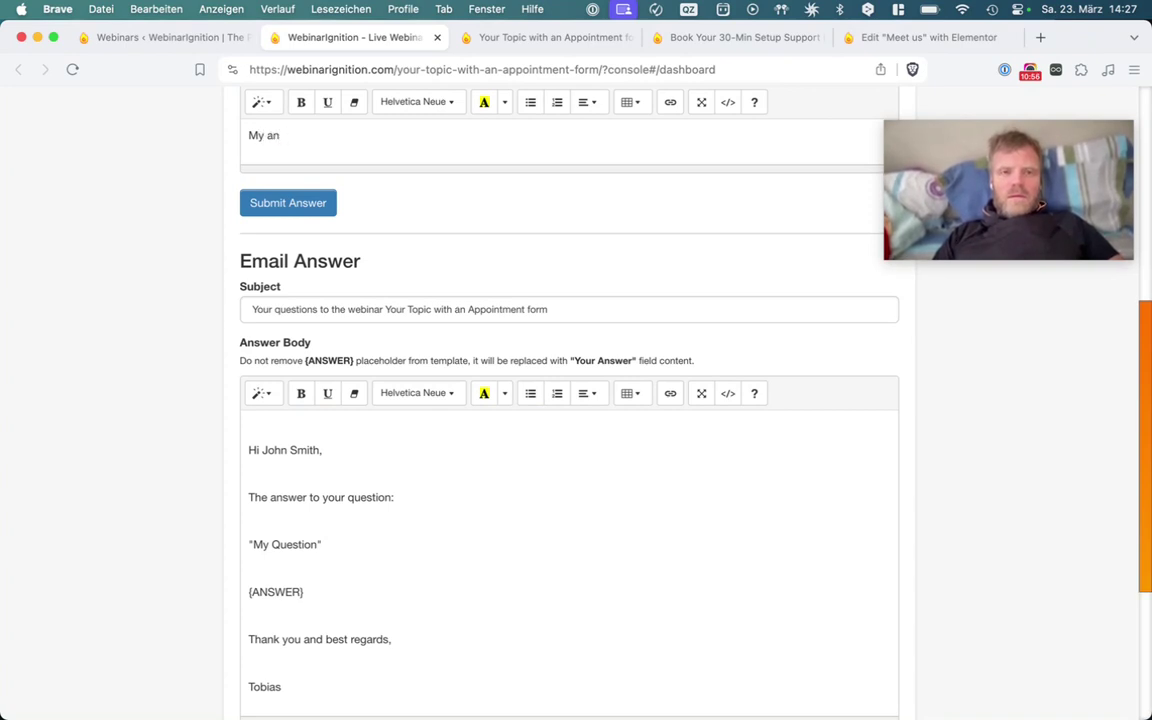
pyautogui.write('serr is this')
# Examine the email answer's subject, its body template with the {ANSWER} placeholder, and the question entry below it.
pyautogui.scroll(-1, 363, 298)
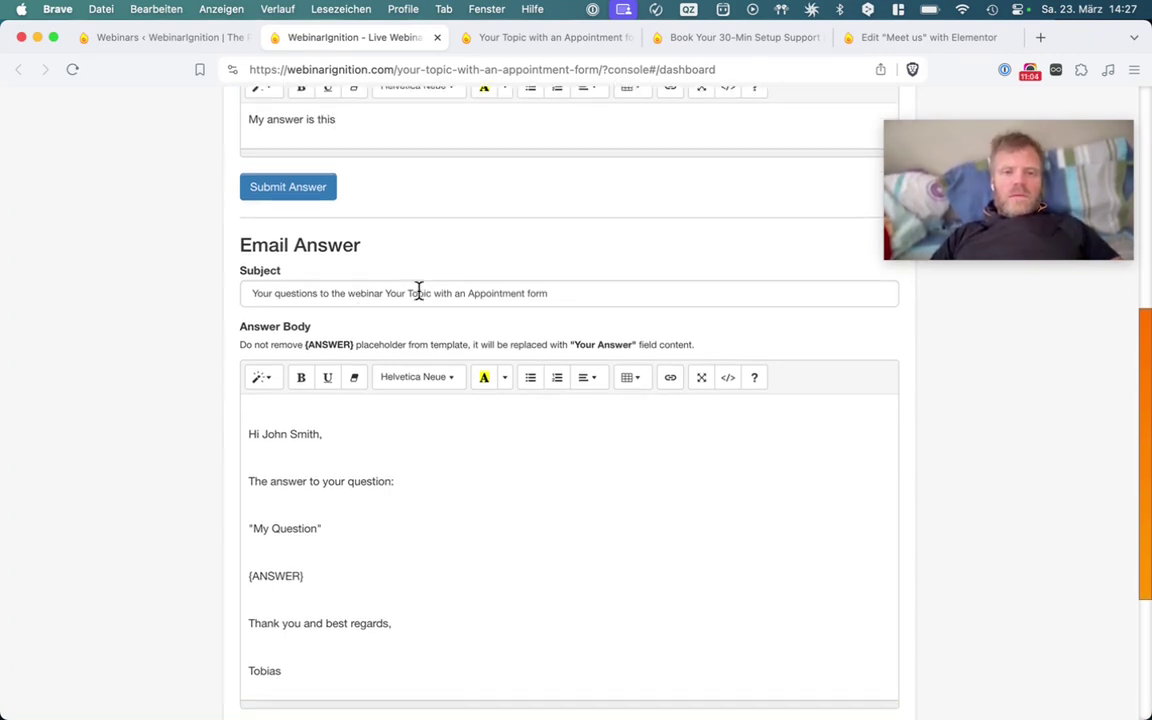
pyautogui.click(555, 295)
pyautogui.press('super+a')
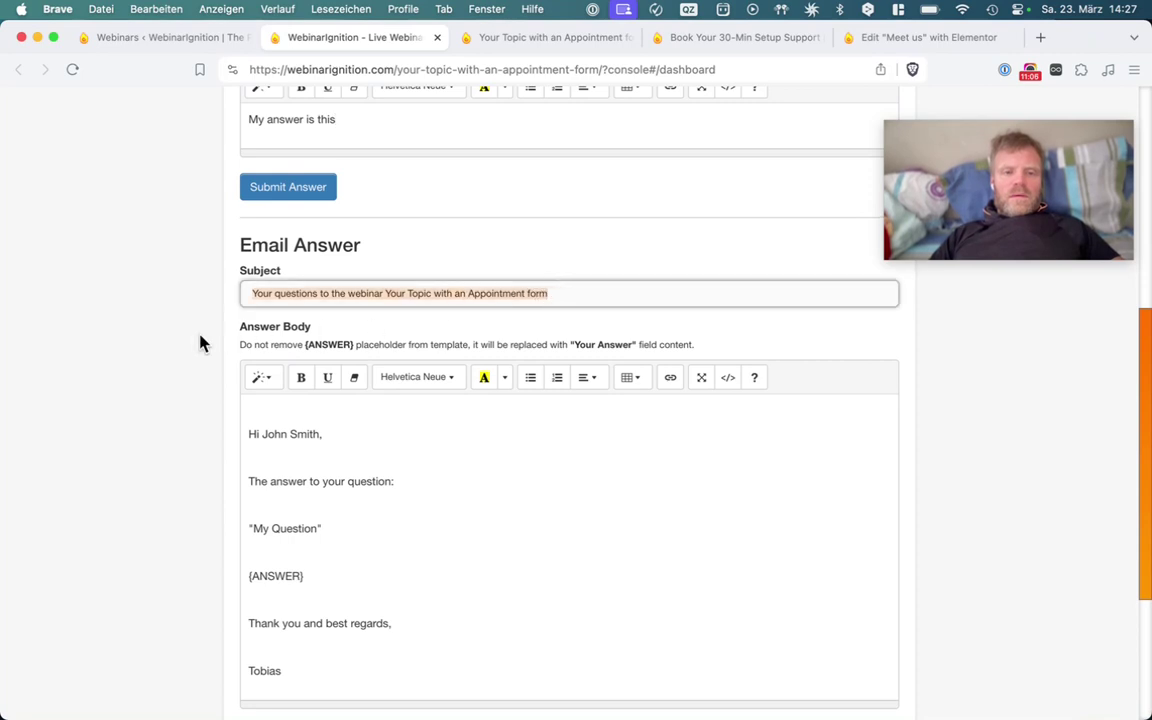
pyautogui.scroll(-3, 200, 340)
pyautogui.click(130, 347)
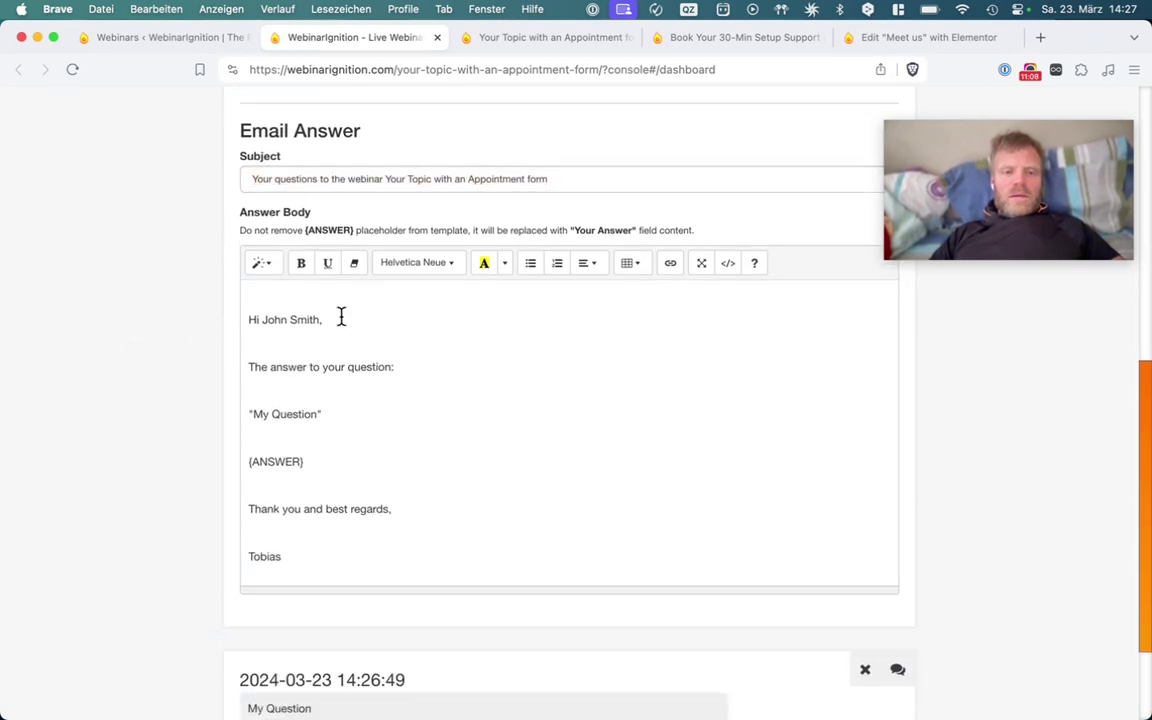
pyautogui.moveTo(315, 465); pyautogui.dragTo(206, 473)
pyautogui.scroll(-3, 206, 599)
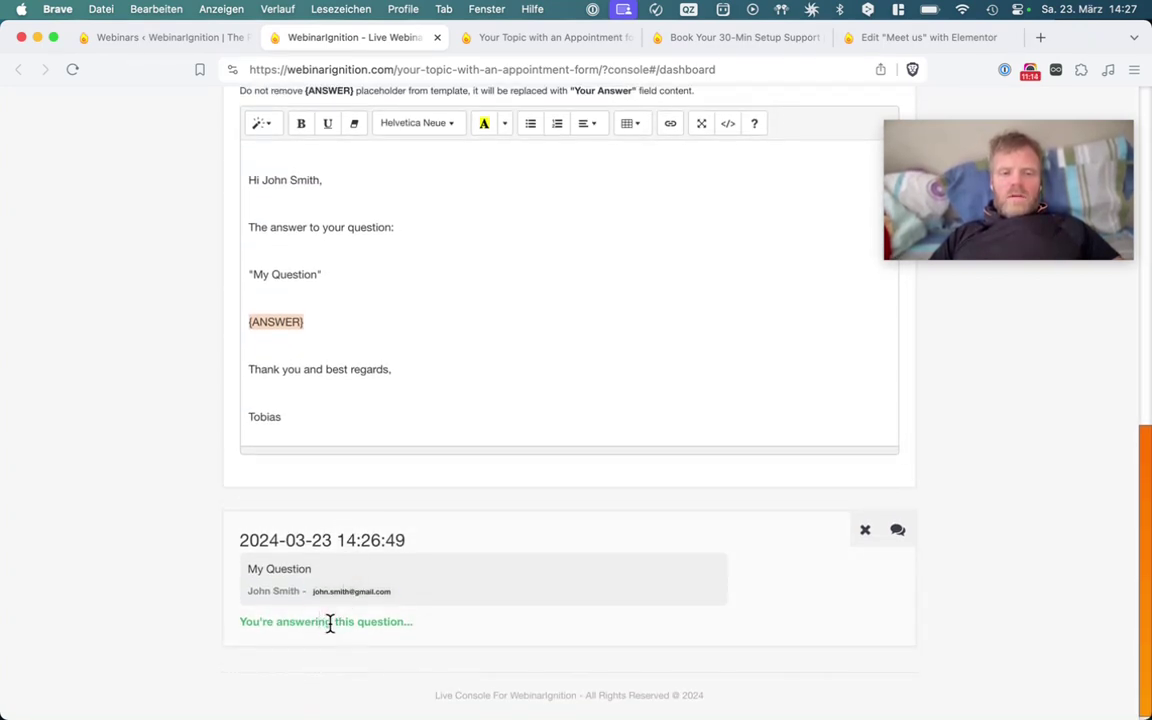
pyautogui.click(329, 621)
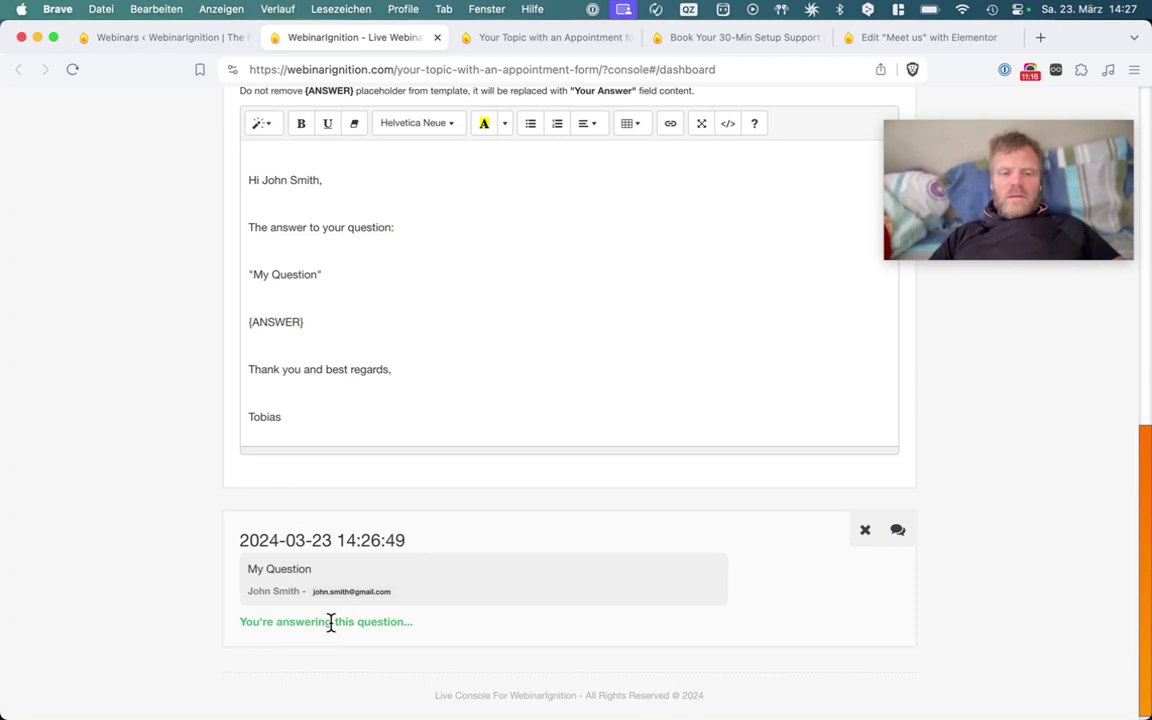
# Submit the answer, dismiss the confirmation, and check the answered and active question lists.
pyautogui.scroll(5, 331, 622)
pyautogui.click(295, 248)
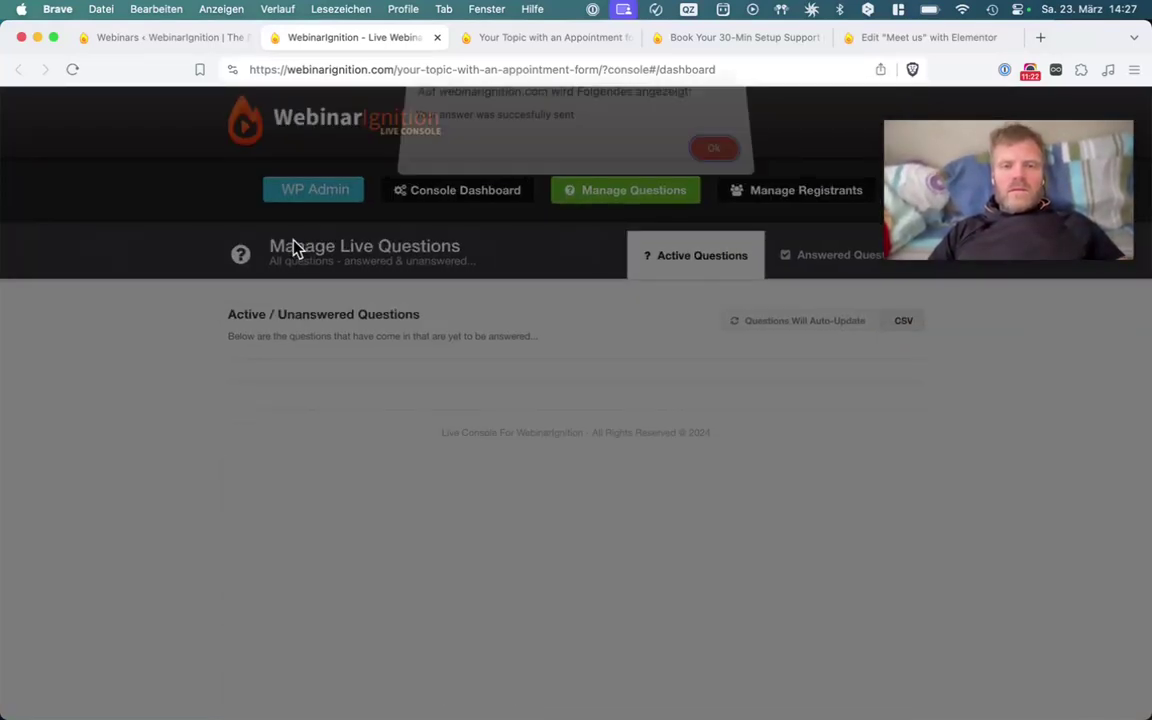
pyautogui.click(712, 161)
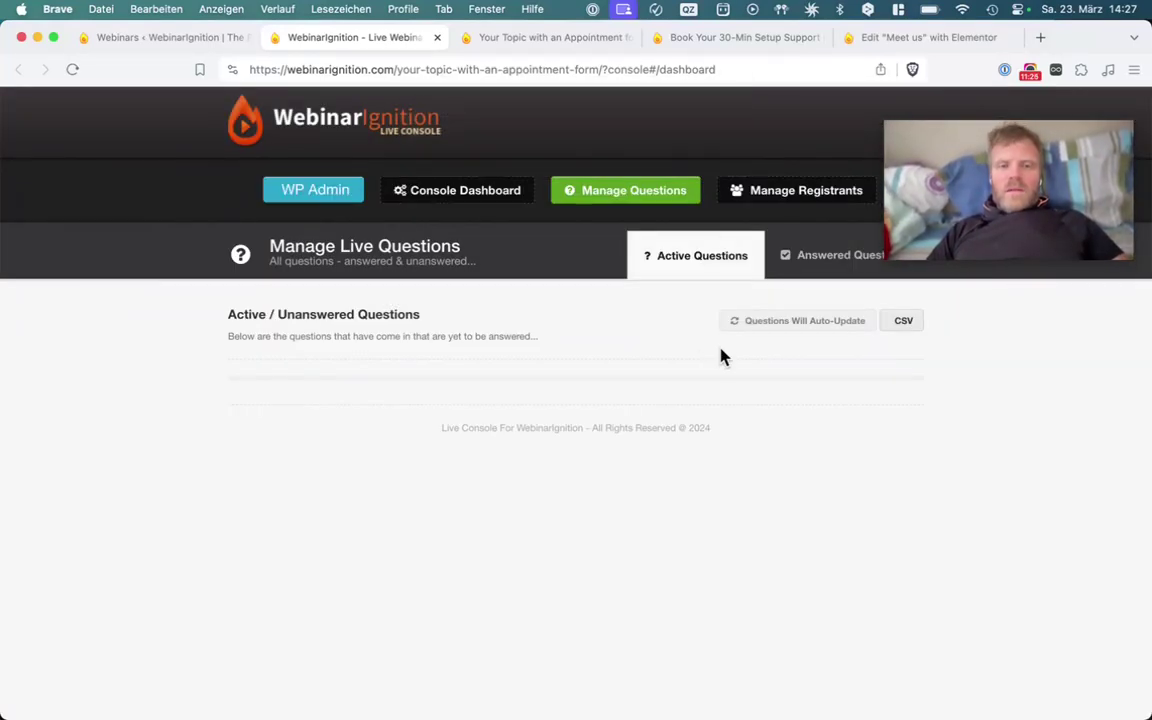
pyautogui.click(838, 270)
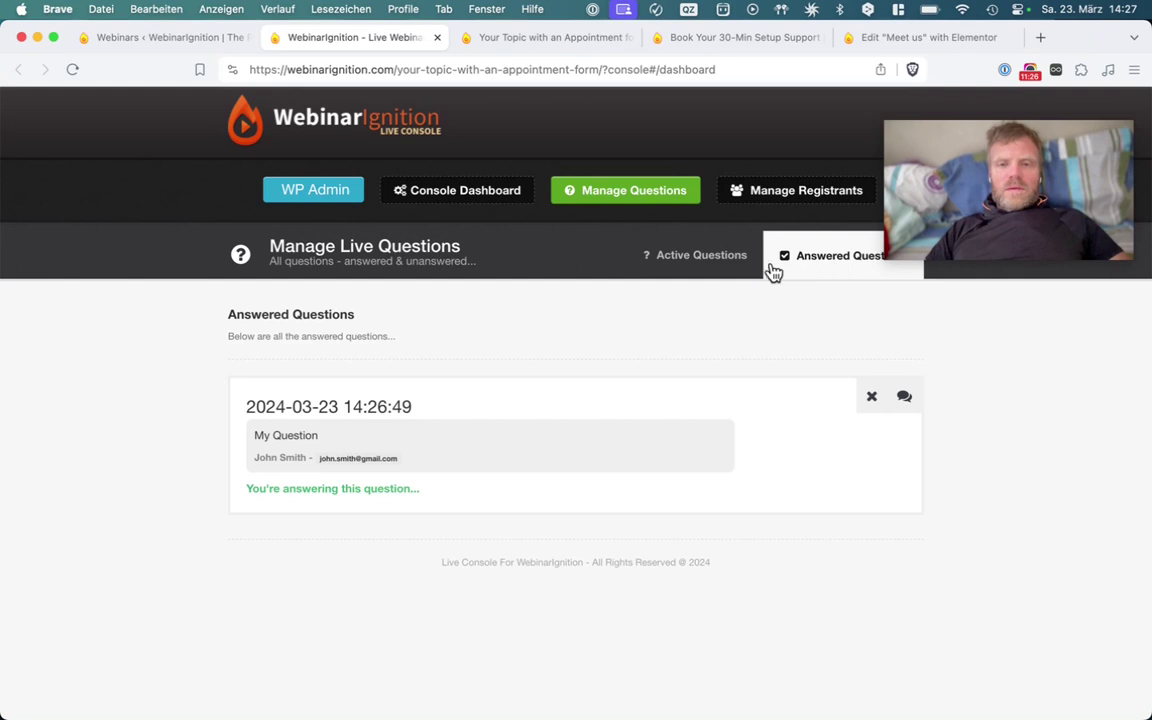
pyautogui.click(718, 262)
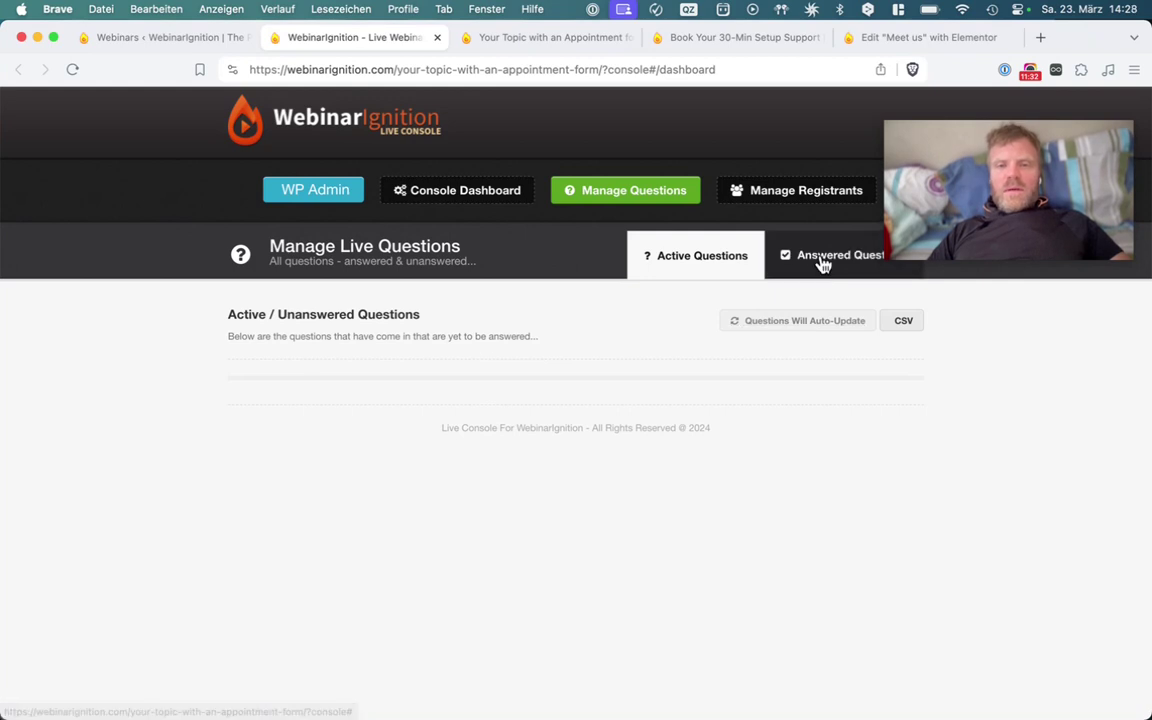
# Look over the webinar's registrants overview and the console dashboard, ending on the registrants overview.
pyautogui.click(806, 191)
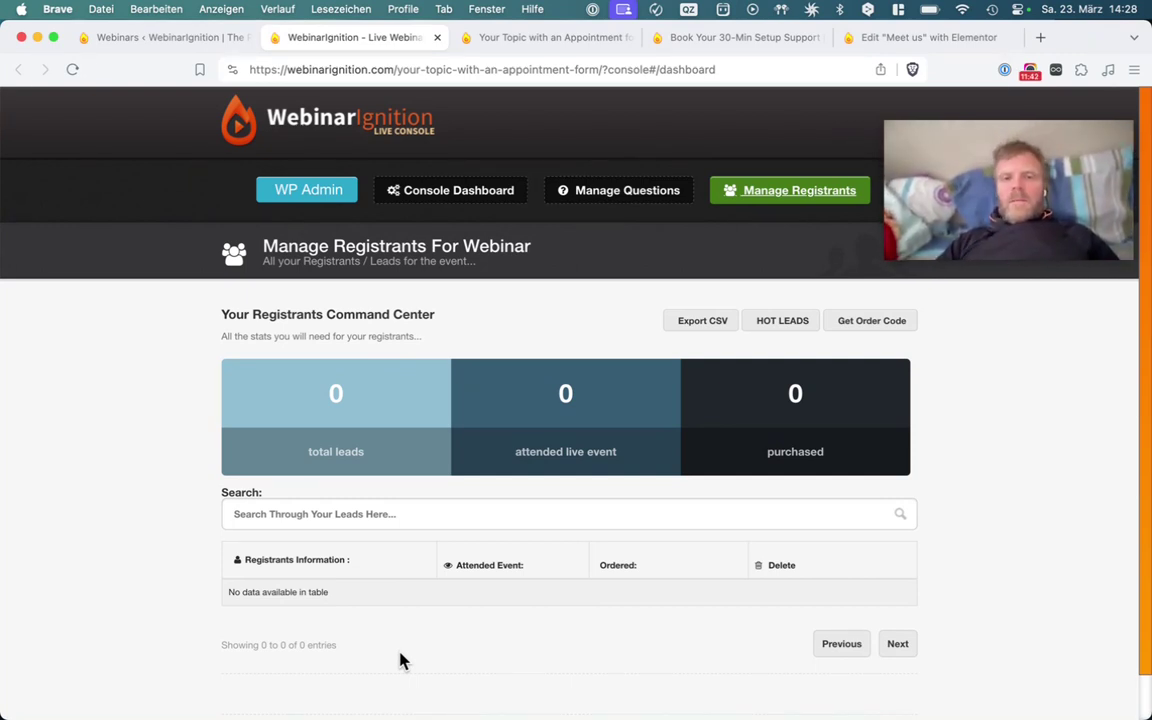
pyautogui.click(482, 197)
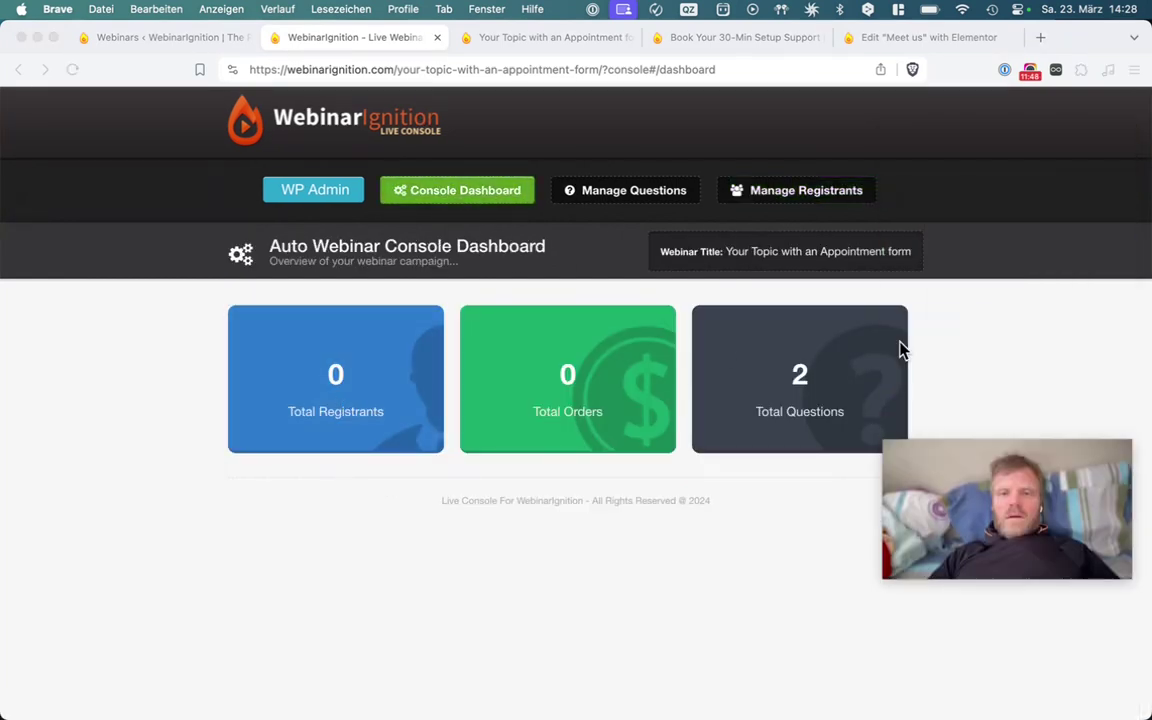
pyautogui.click(818, 197)
pyautogui.click(818, 195)
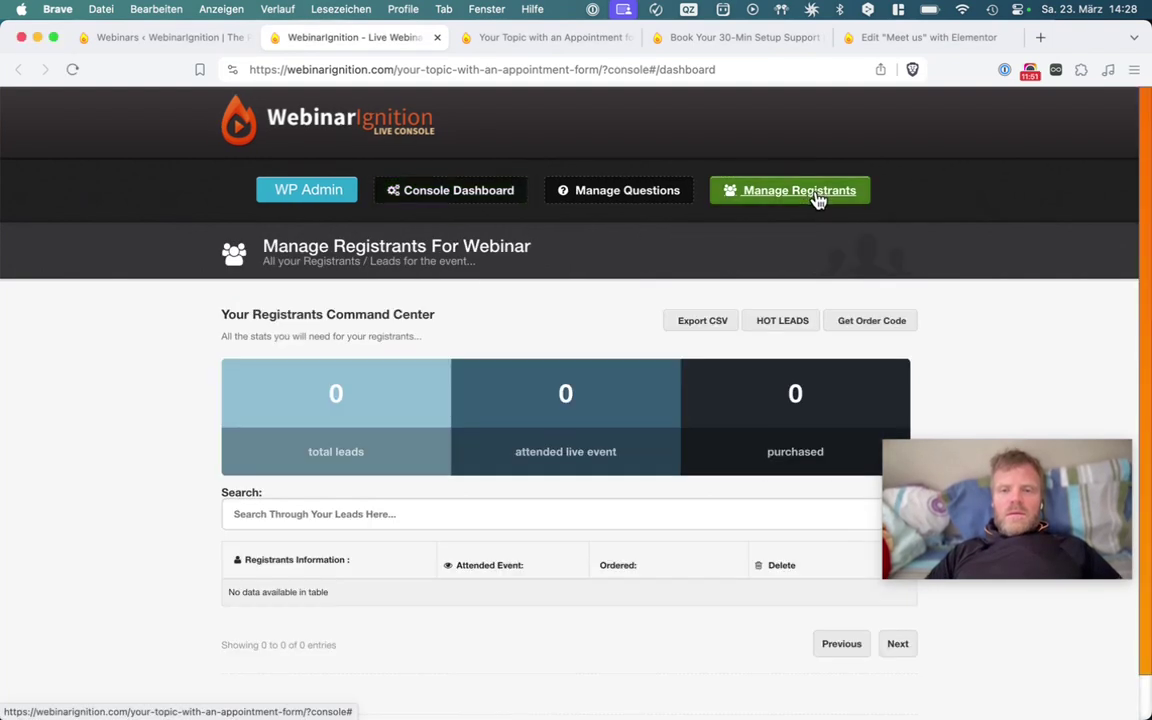
# Display the iframe order code for the download page, view it to its end, and close the dialog.
pyautogui.click(866, 322)
pyautogui.doubleClick(571, 157)
pyautogui.press('super+Right')
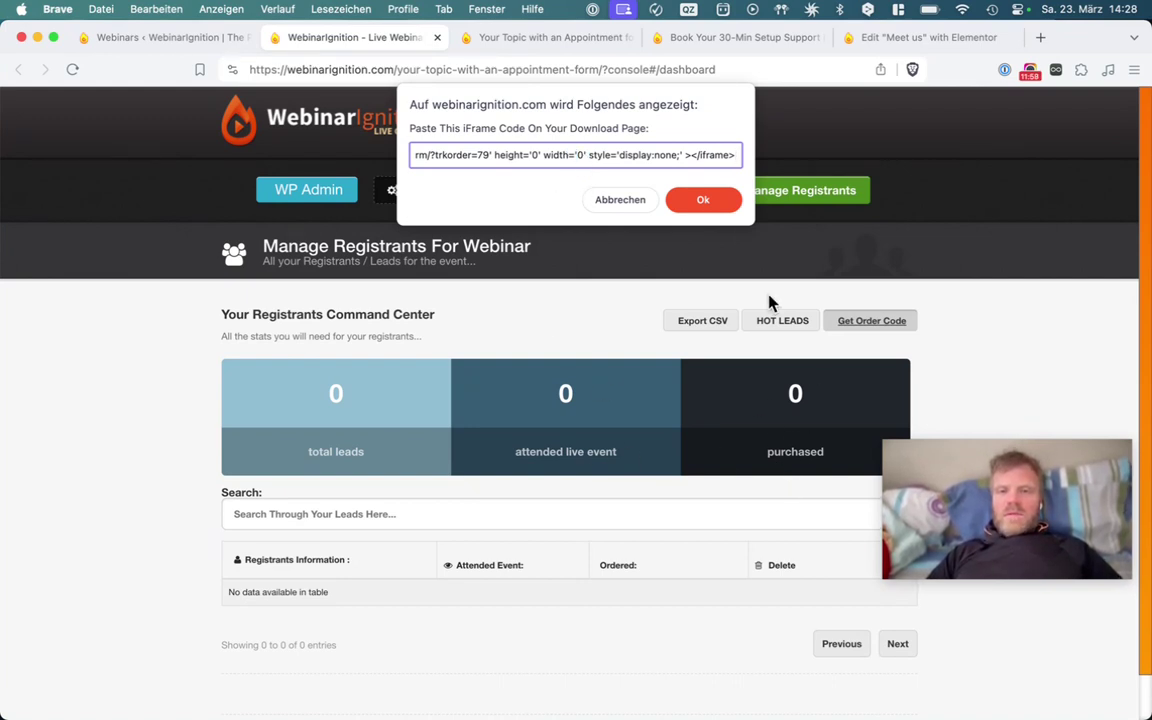
pyautogui.click(710, 203)
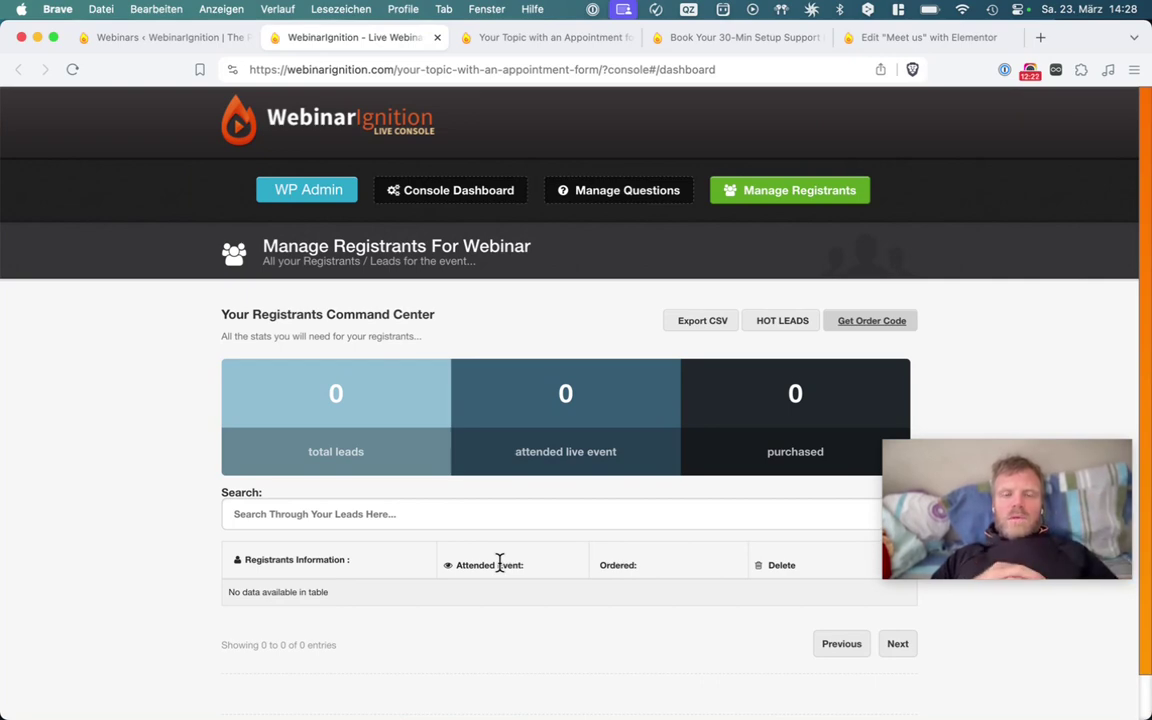
# Return to the WordPress admin, open the Add Plugins page in a new tab, and search the plugins for "webinar".
pyautogui.click(113, 37)
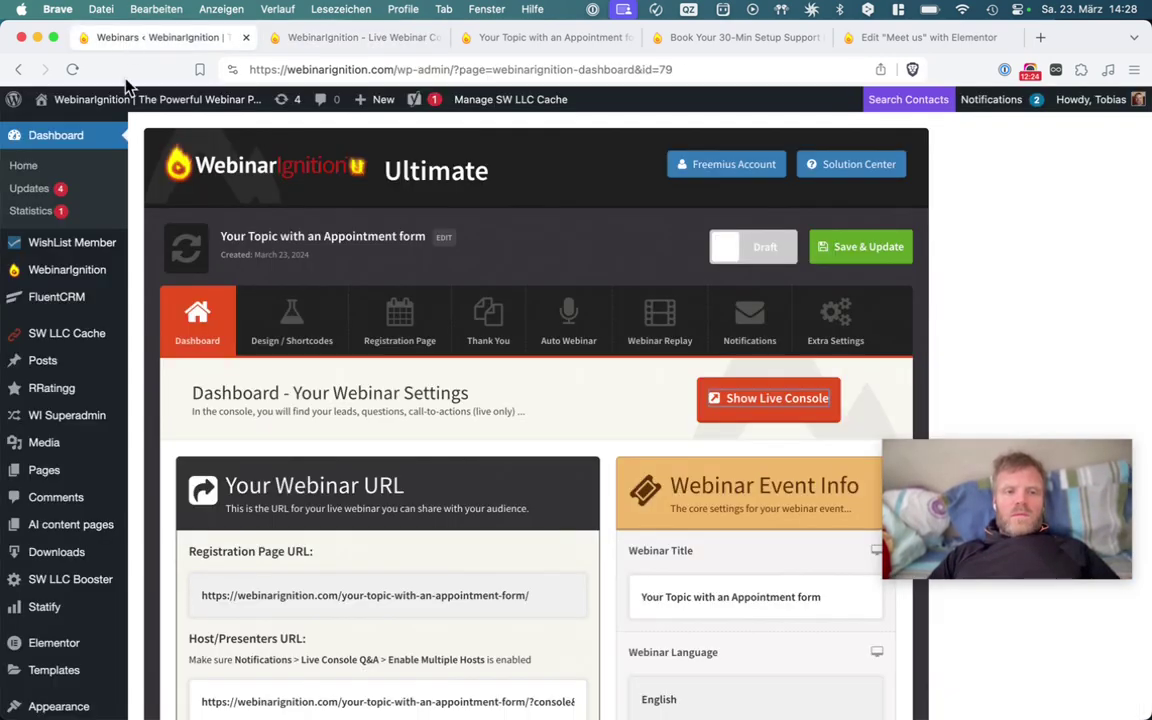
pyautogui.scroll(-5, 82, 576)
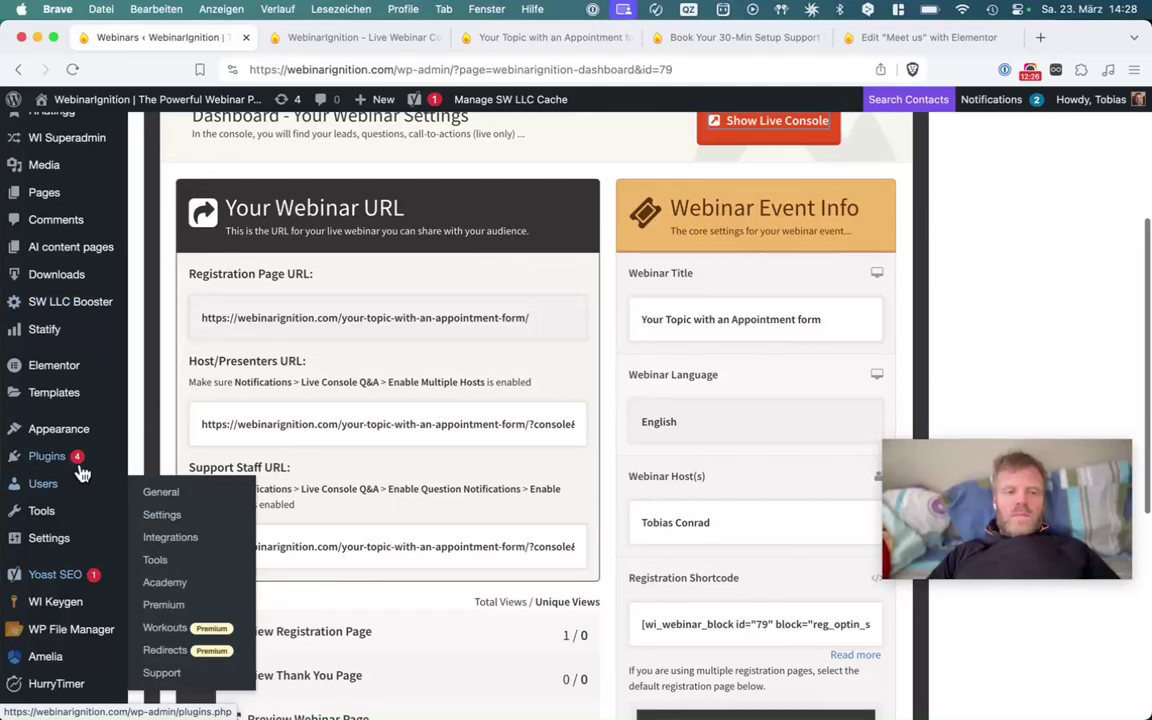
pyautogui.moveTo(140, 473)
pyautogui.keyDown('super'); pyautogui.click(170, 484); pyautogui.keyUp('super')
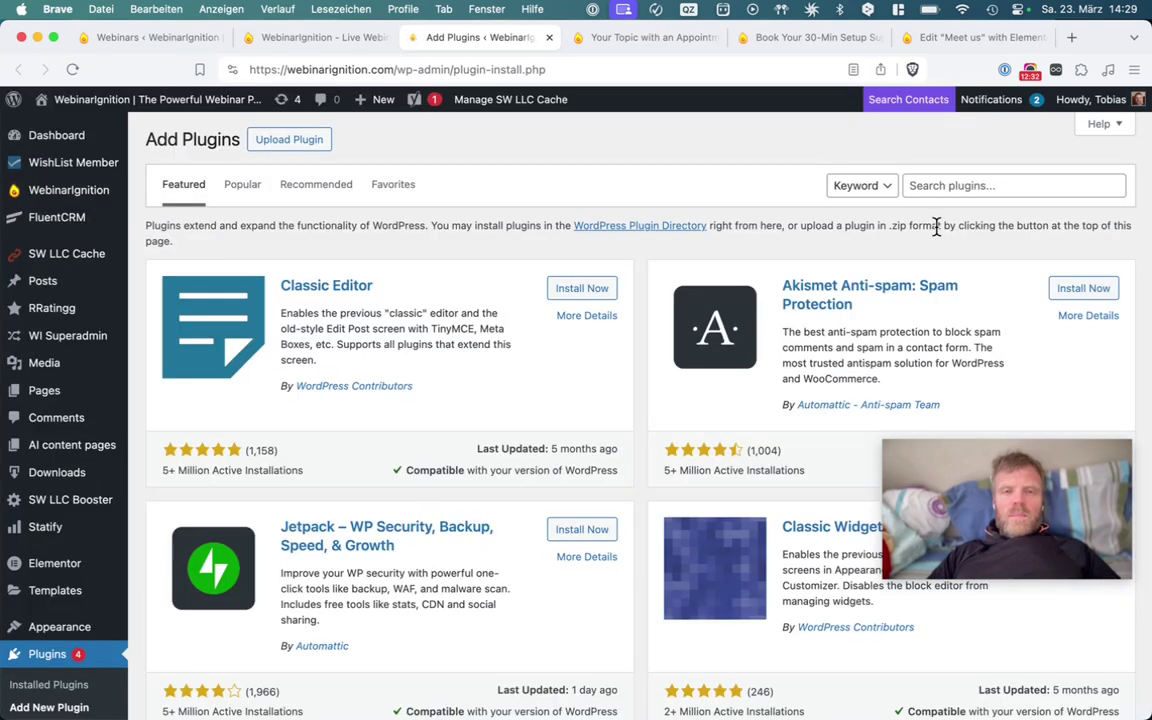
pyautogui.click(964, 193)
pyautogui.write('webinar')
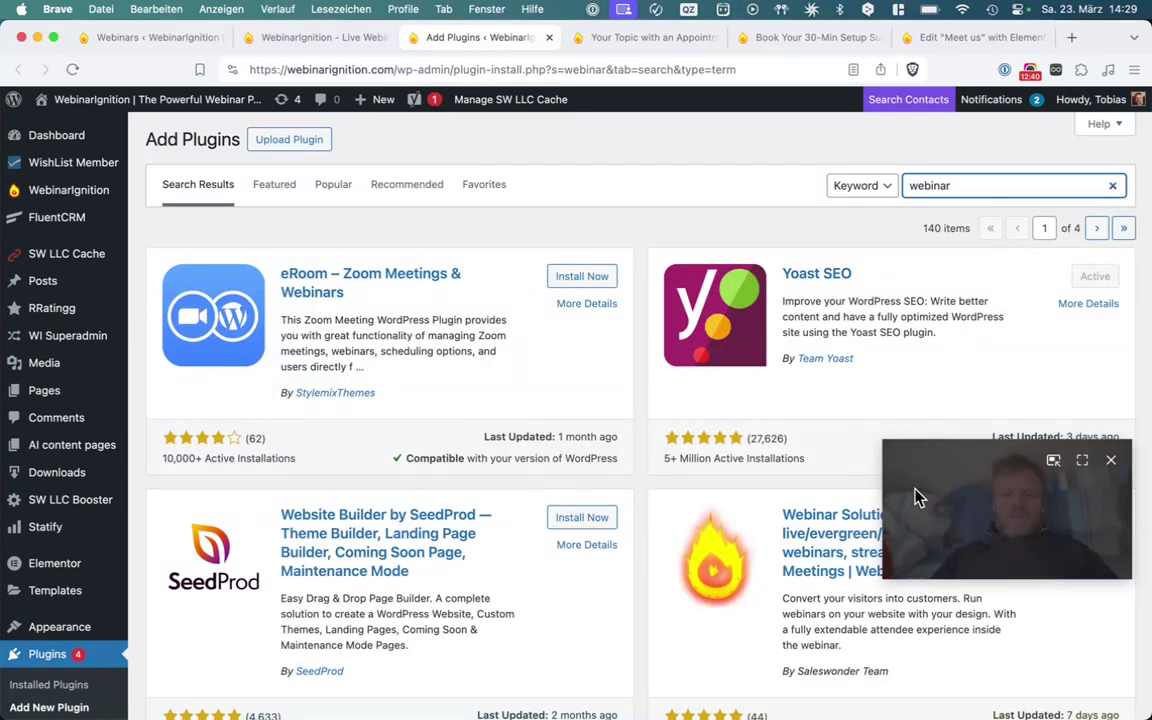
# Examine the WebinarIgnition plugin's entry in the search results, including its review rating.
pyautogui.moveTo(925, 498); pyautogui.dragTo(465, 173)
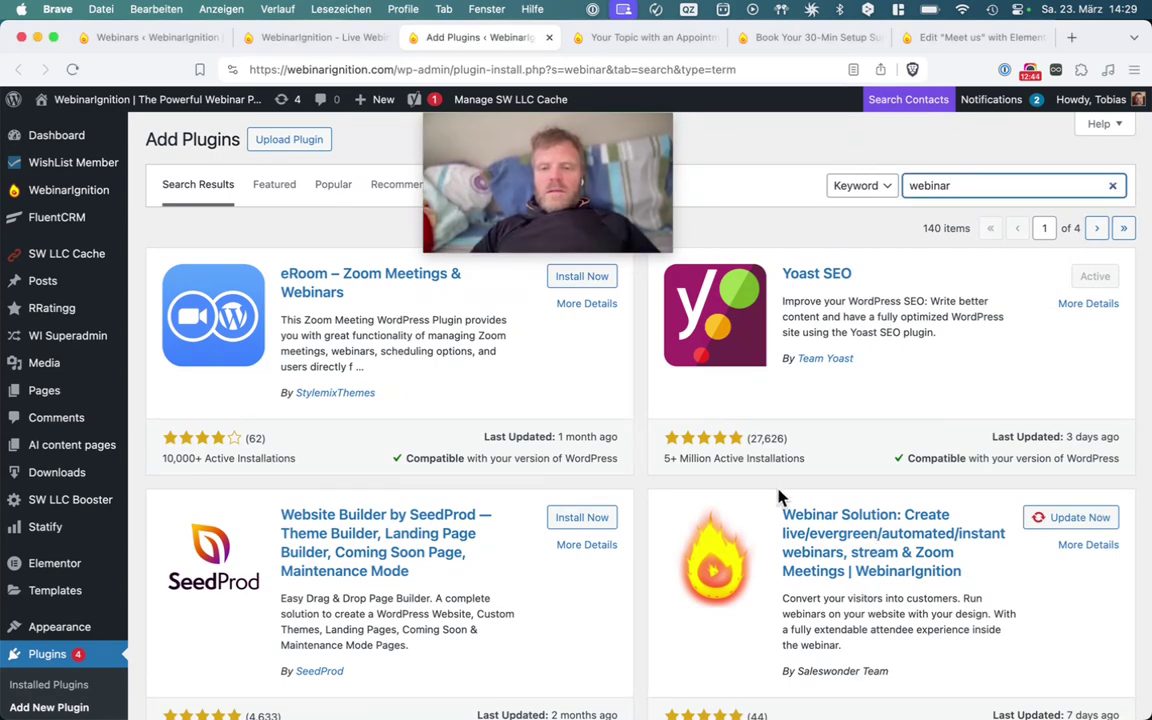
pyautogui.scroll(-3, 856, 643)
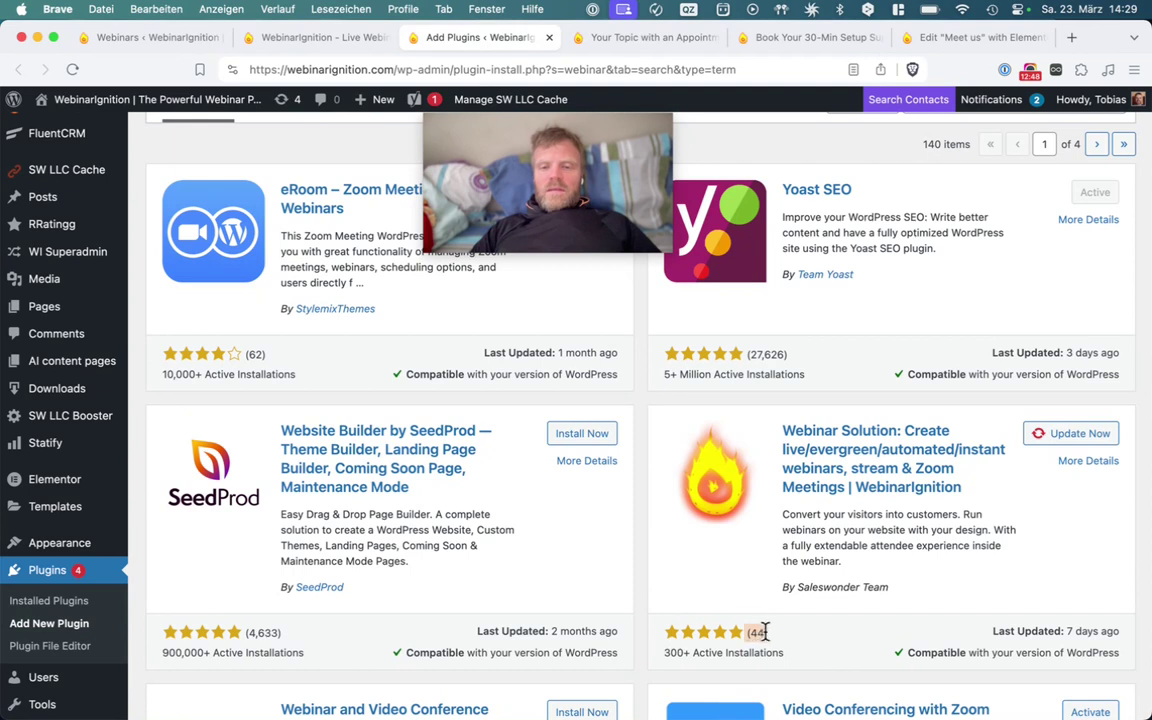
pyautogui.click(797, 643)
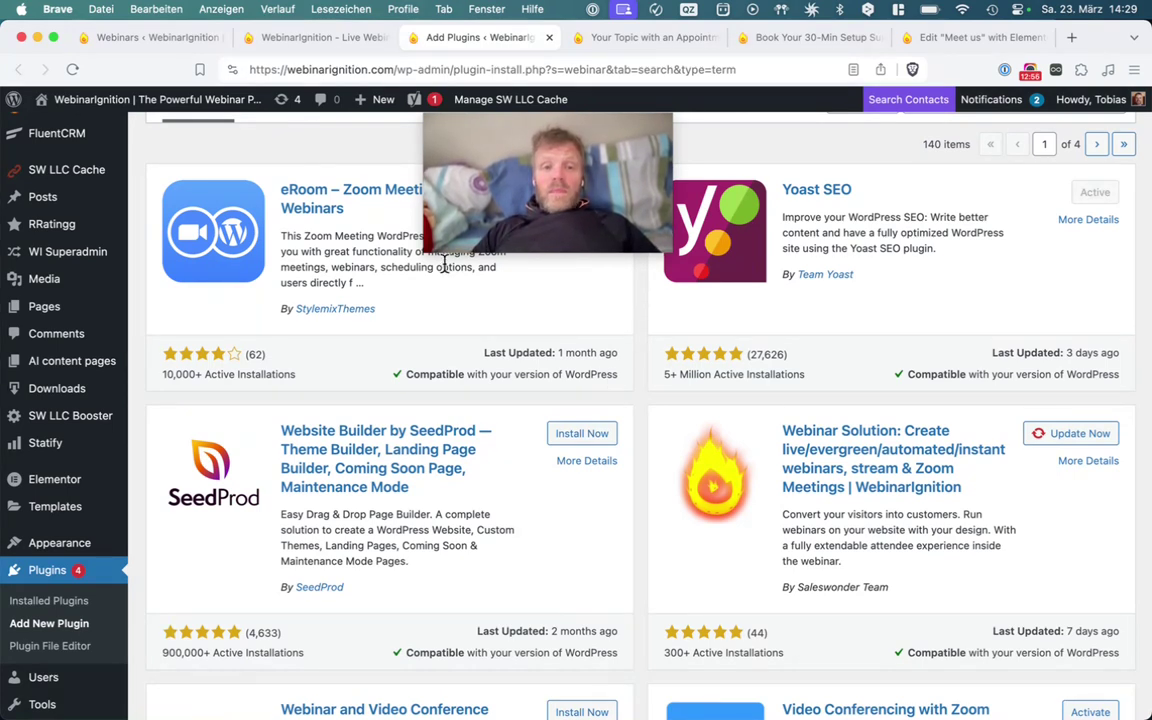
pyautogui.moveTo(430, 244)
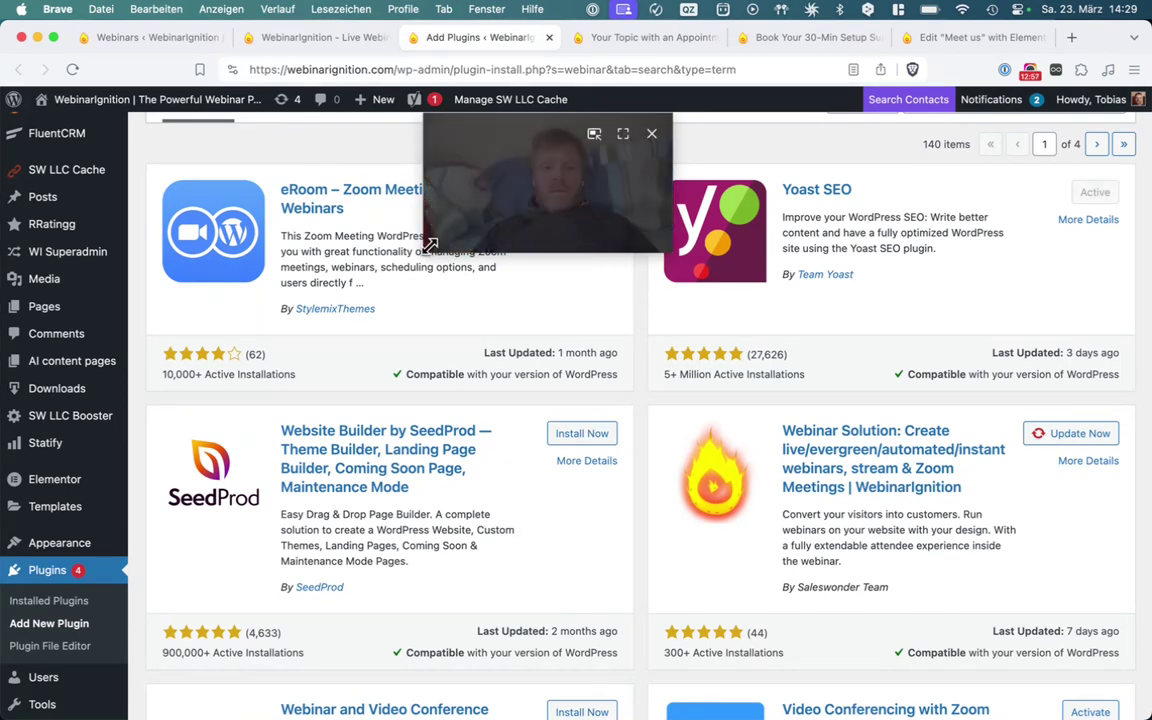
pyautogui.click(622, 143)
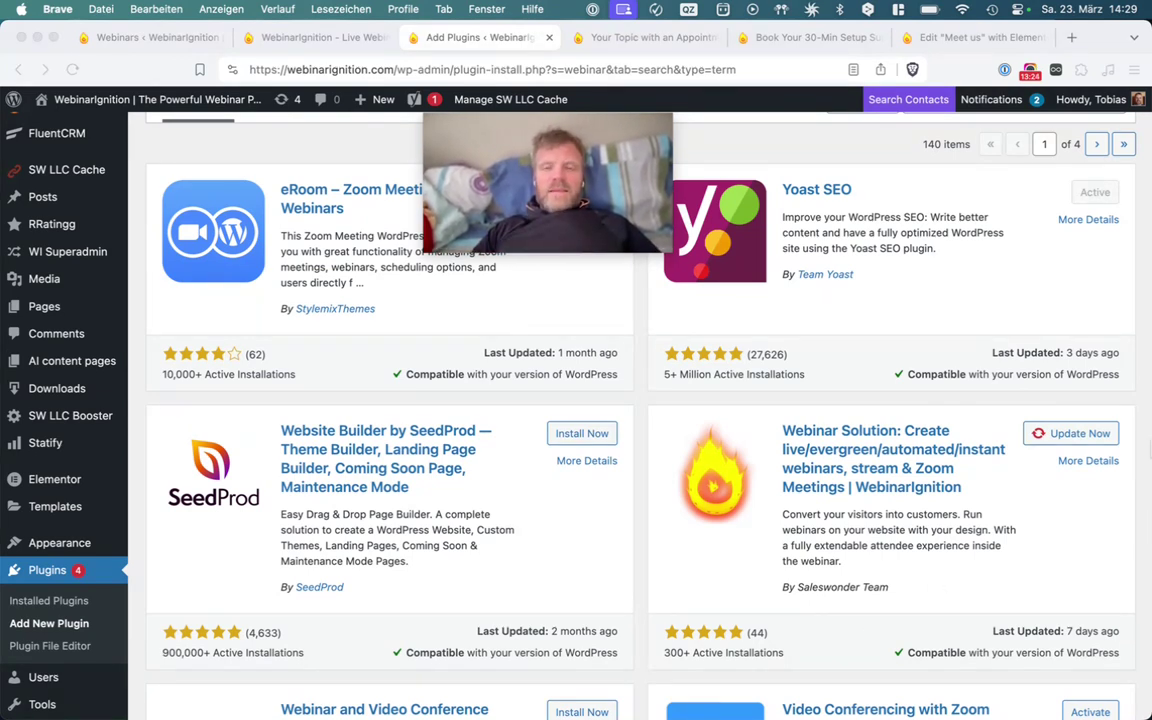
pyautogui.click(1031, 72)
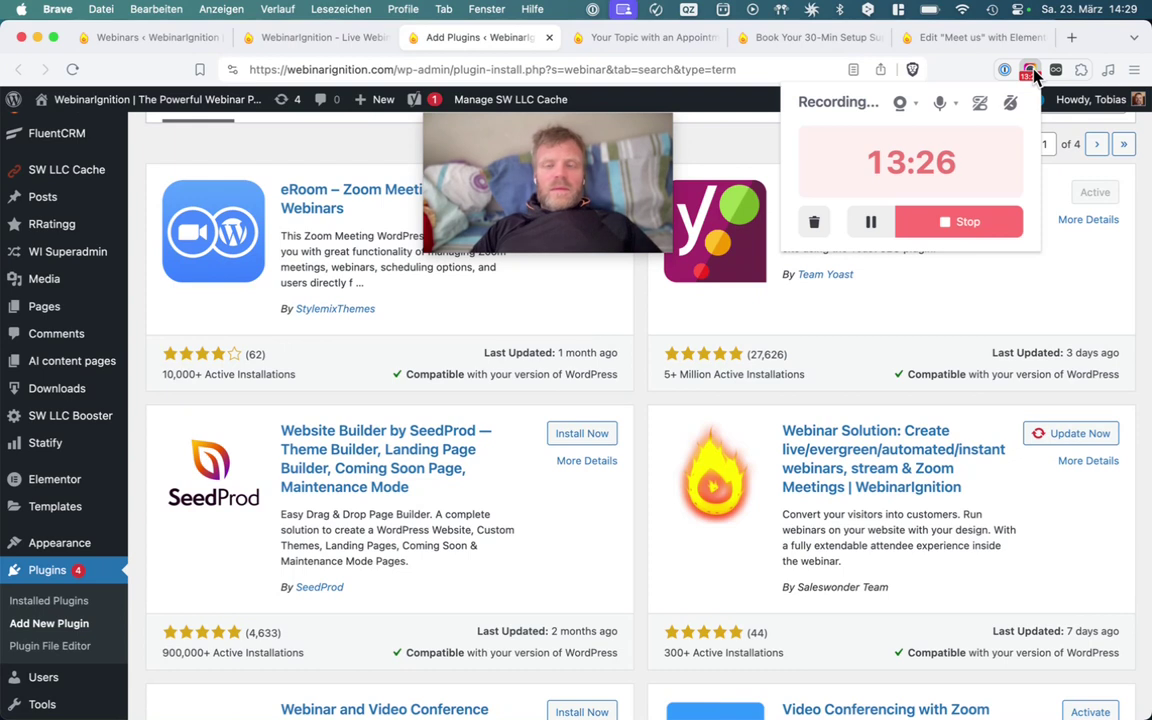